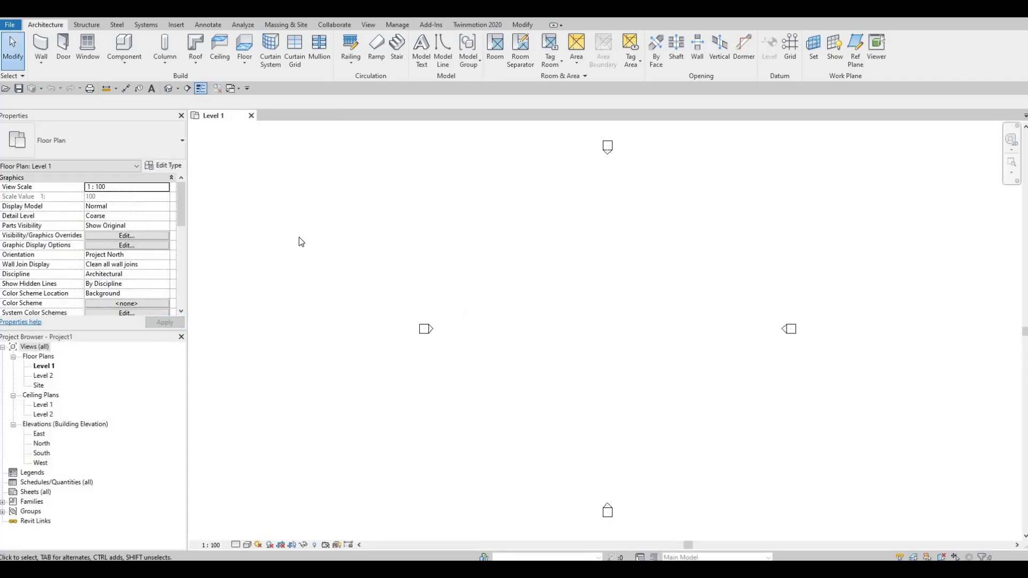
- Save the project as "J4M House" in the Revit File folder, with the maximum backups set to 5
left_click(19, 89)
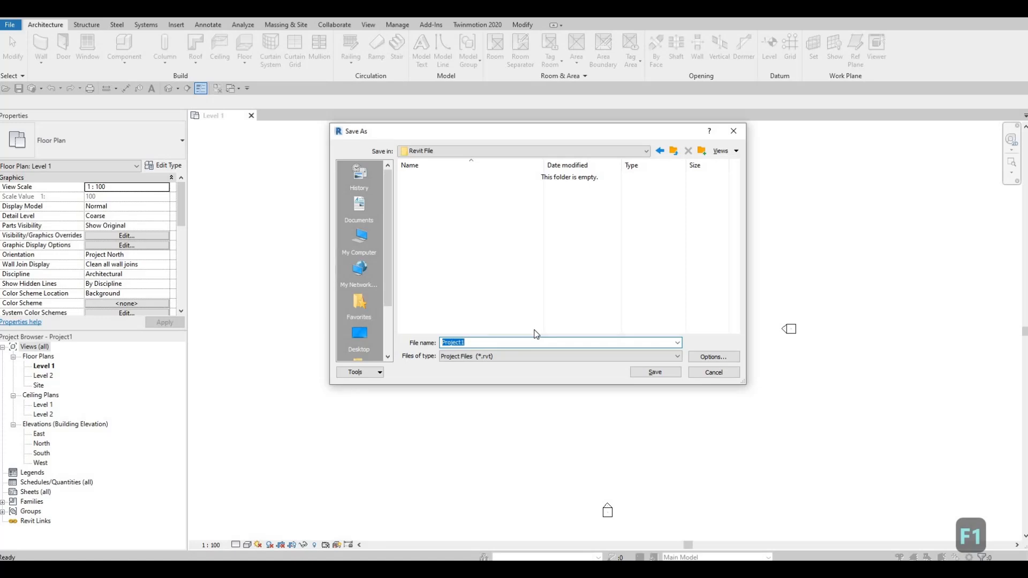
type("j")
key("BackSpace")
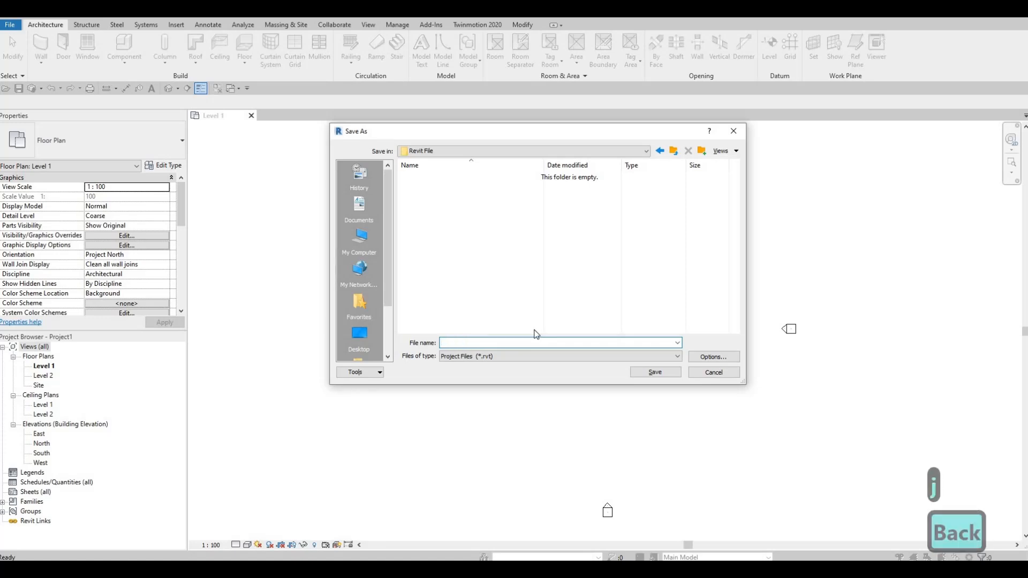
type("J4")
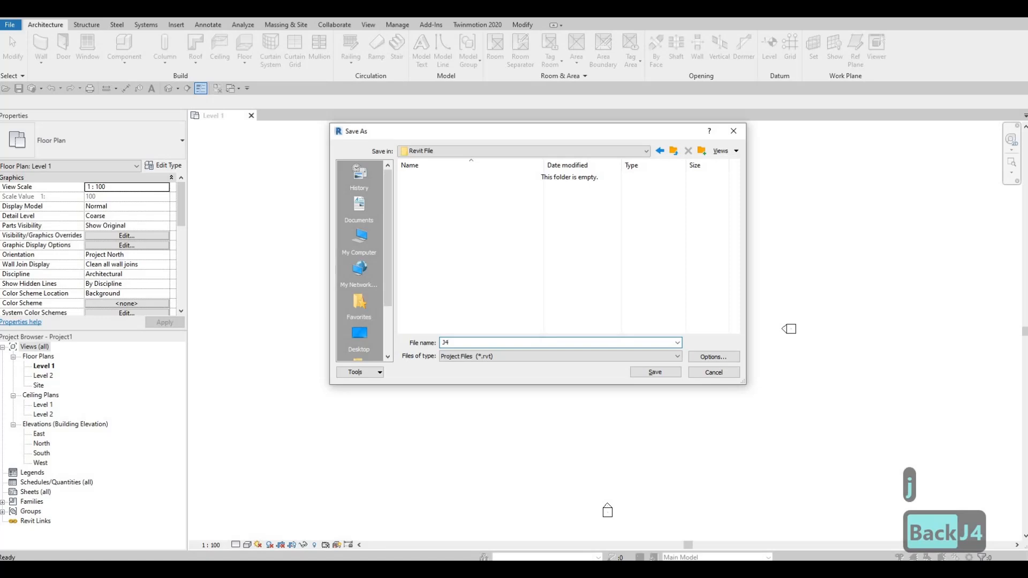
type("M House")
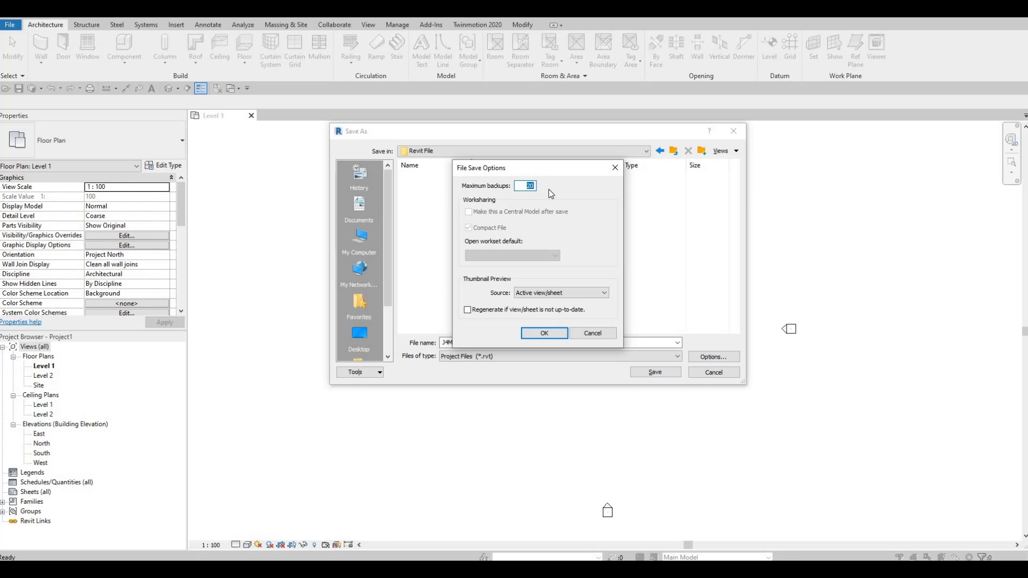
type("5")
key("Return")
left_click(642, 372)
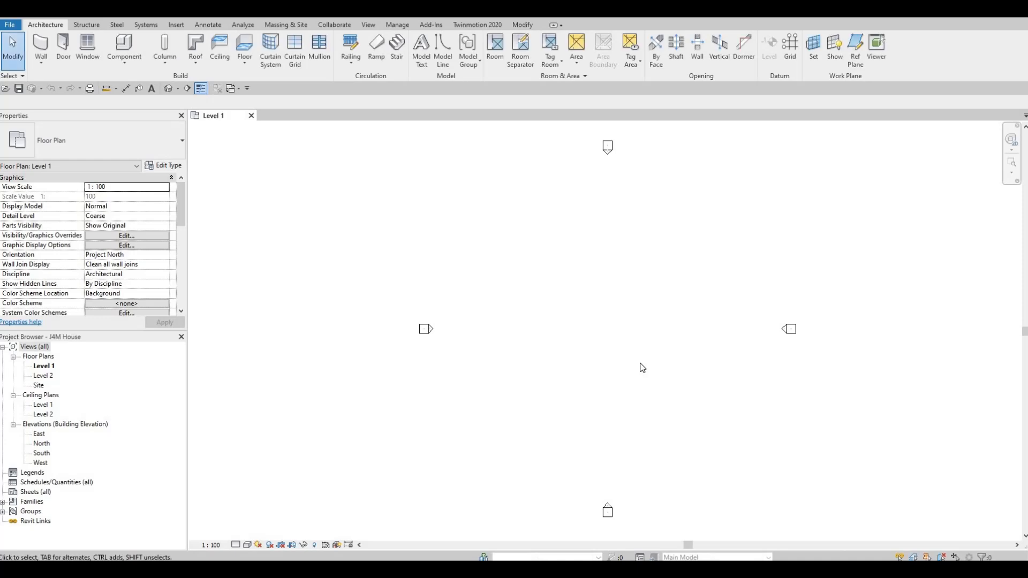
- Review the project's unit formats for the Common discipline and leave them without making changes
key("u")
key("n")
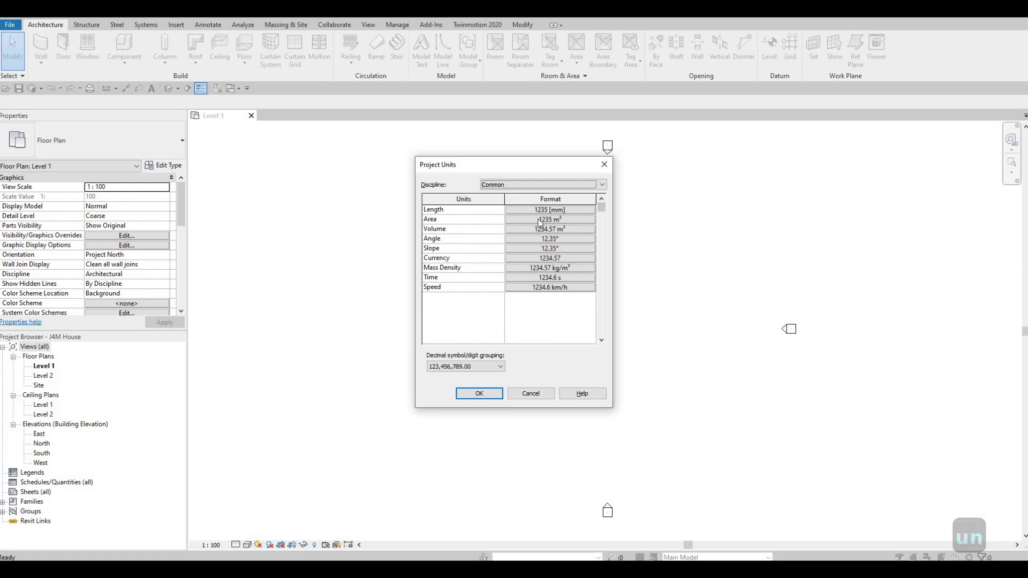
left_click(541, 395)
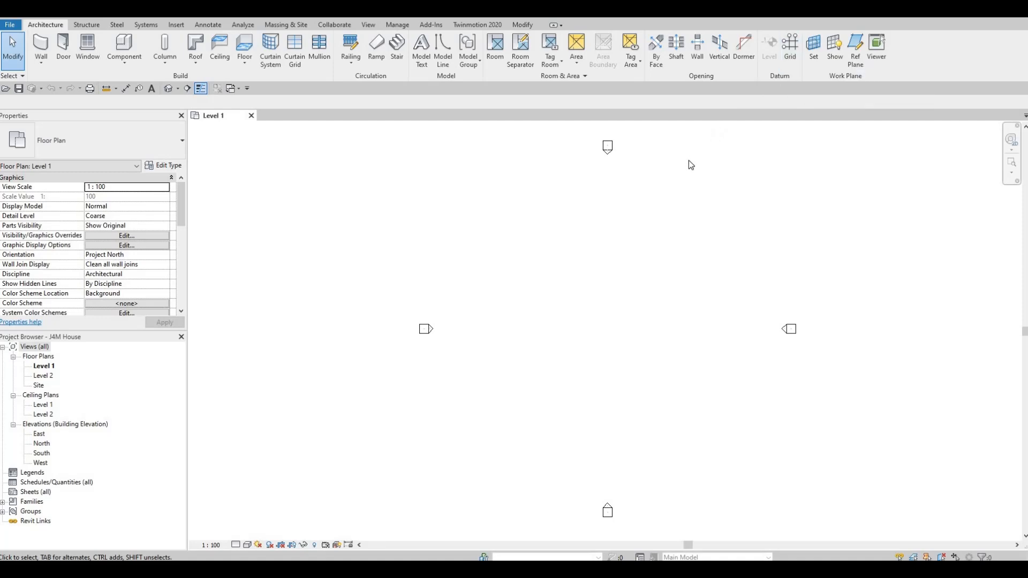
- Draw a vertical grid line upward between the elevation markers, slightly west of the plan's centre, with its bubble at the upper end
key("g")
key("r")
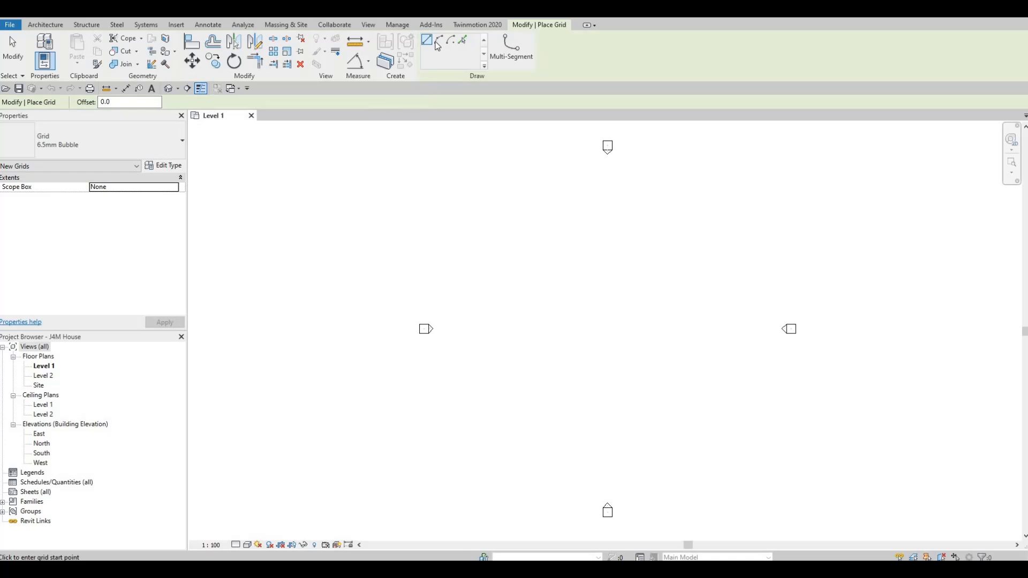
left_click(553, 433)
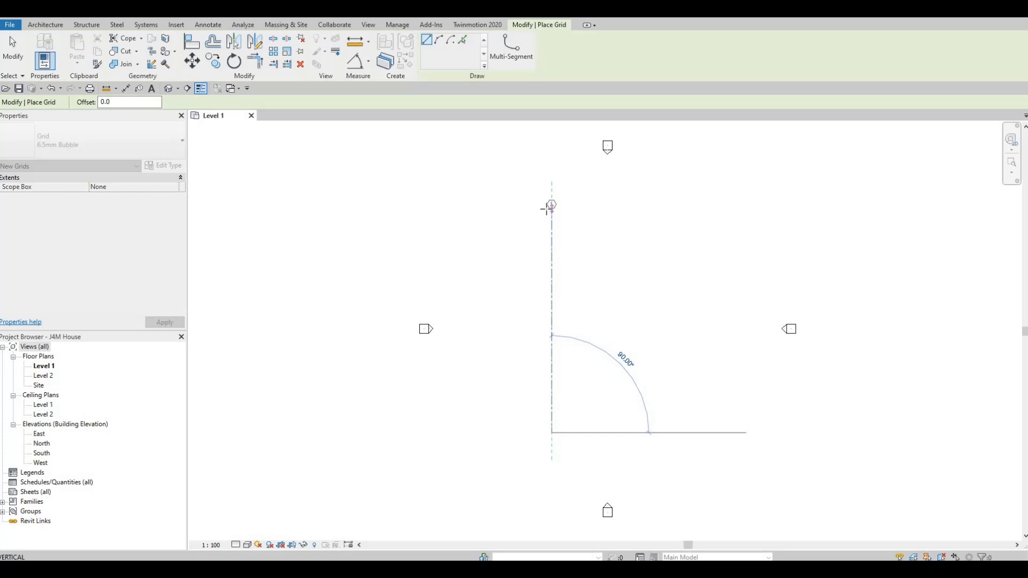
left_click(548, 209)
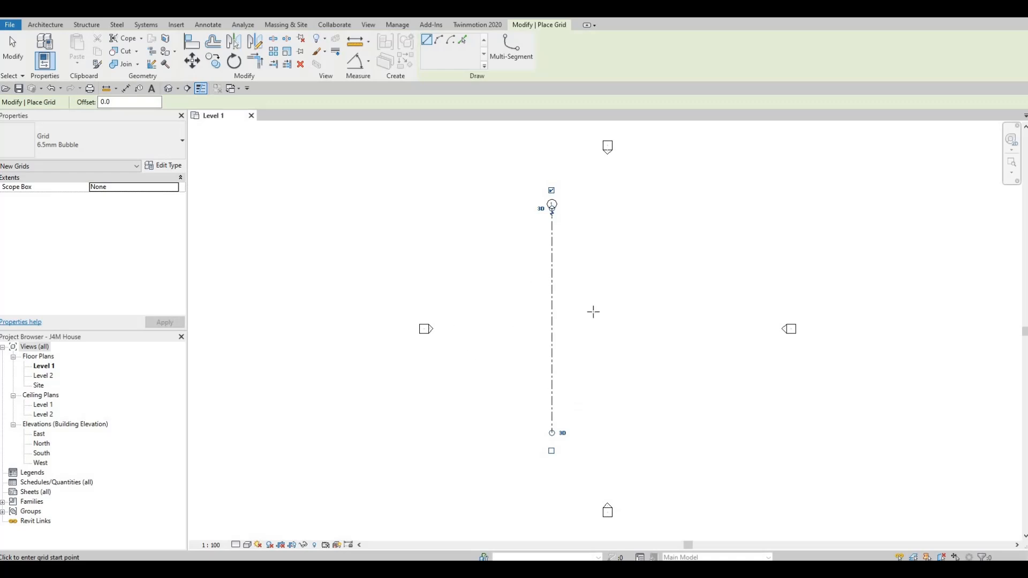
scroll(557, 207, "up", 5)
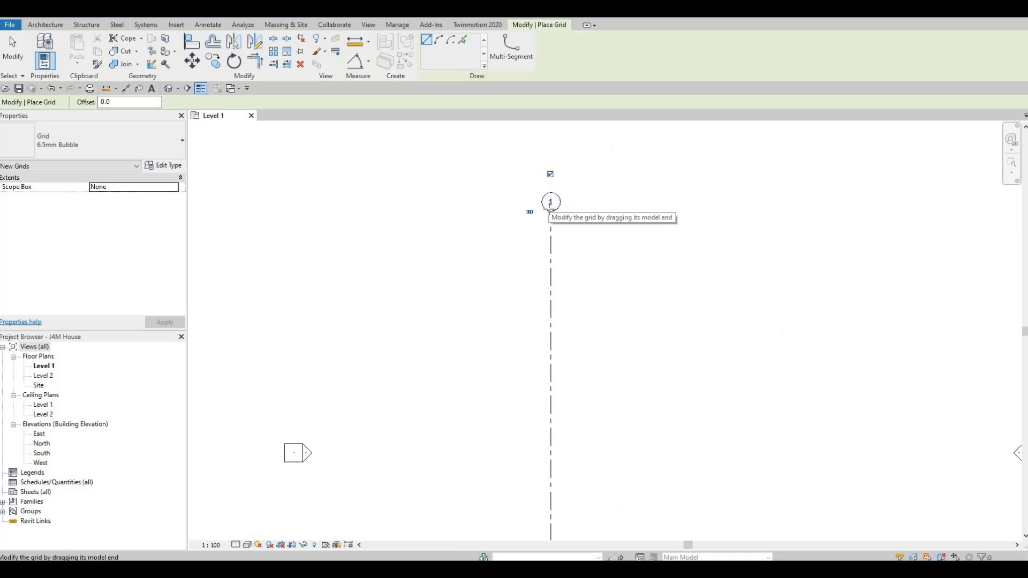
scroll(552, 214, "down", 4)
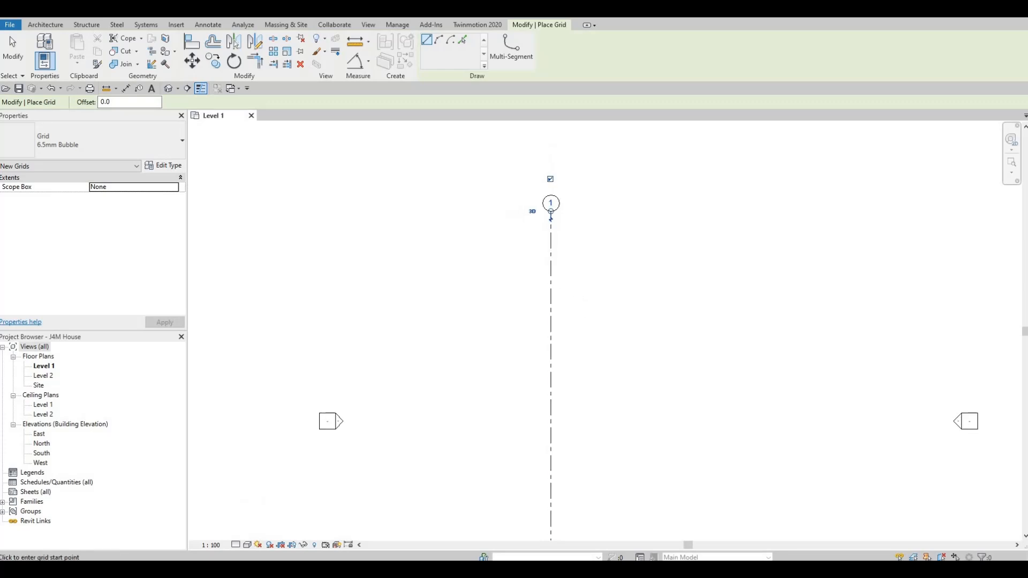
key("Escape")
key("Escape")
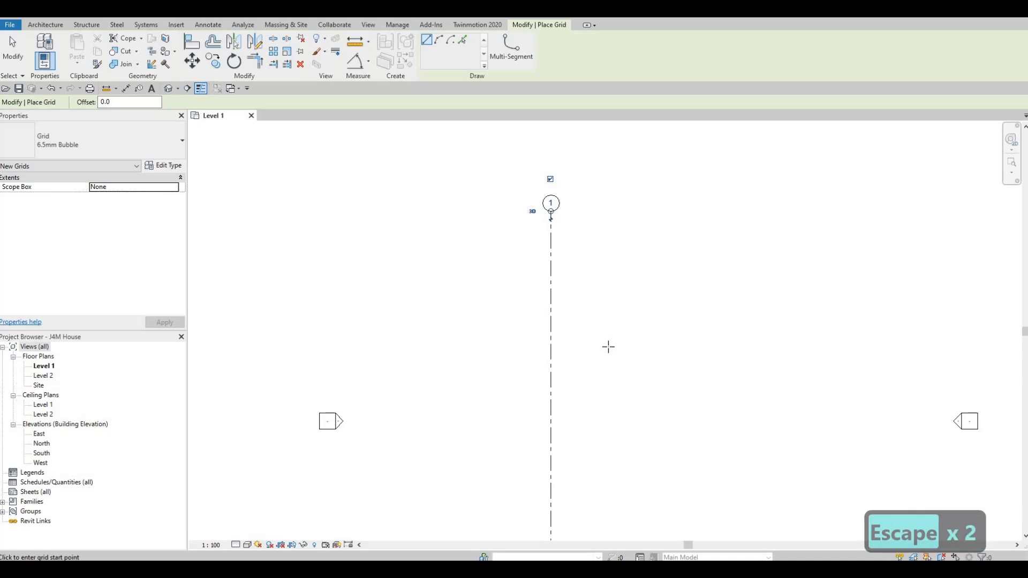
key("Escape")
middle_click_drag(554, 340, 436, 267)
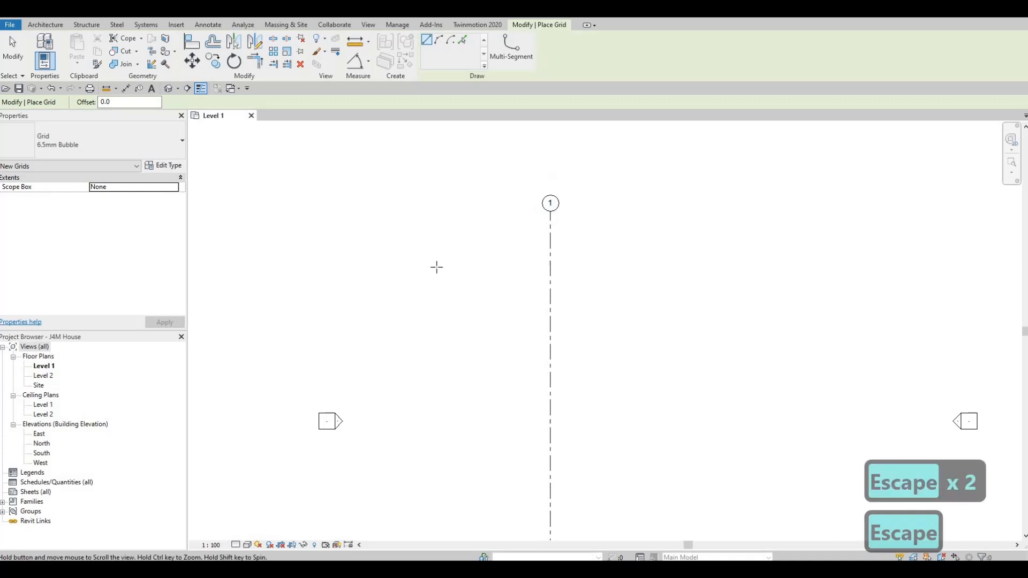
scroll(436, 267, "down", 1)
key("Escape")
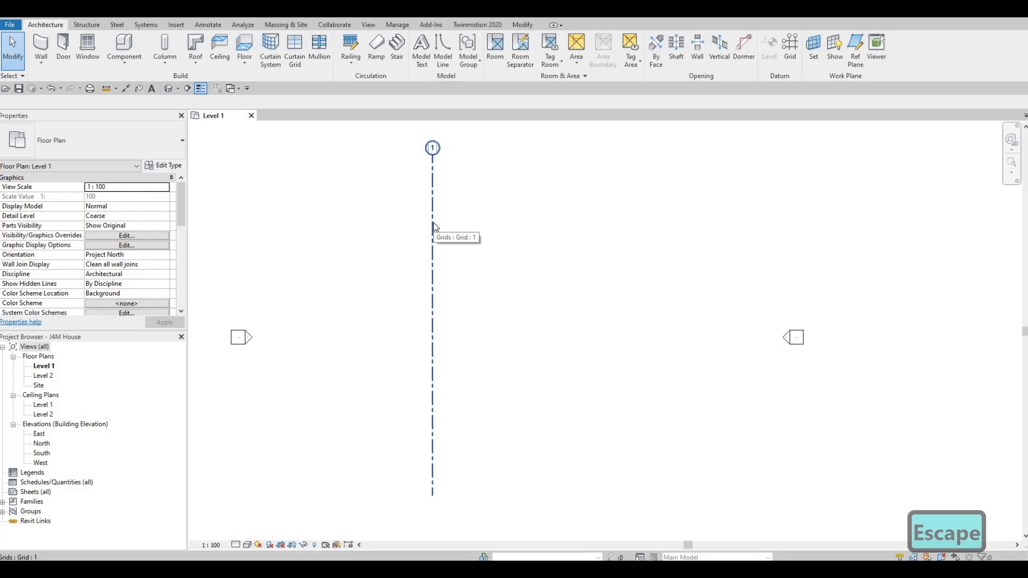
- Copy vertical grid 1 with multiple copies enabled, placing the first copy 3185 mm to its right
left_click(433, 227)
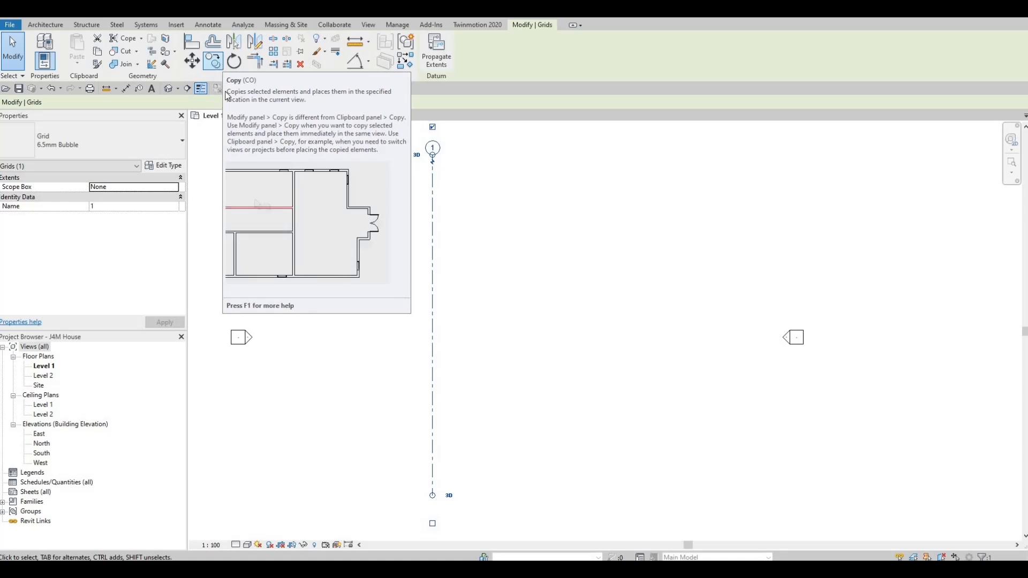
key("c")
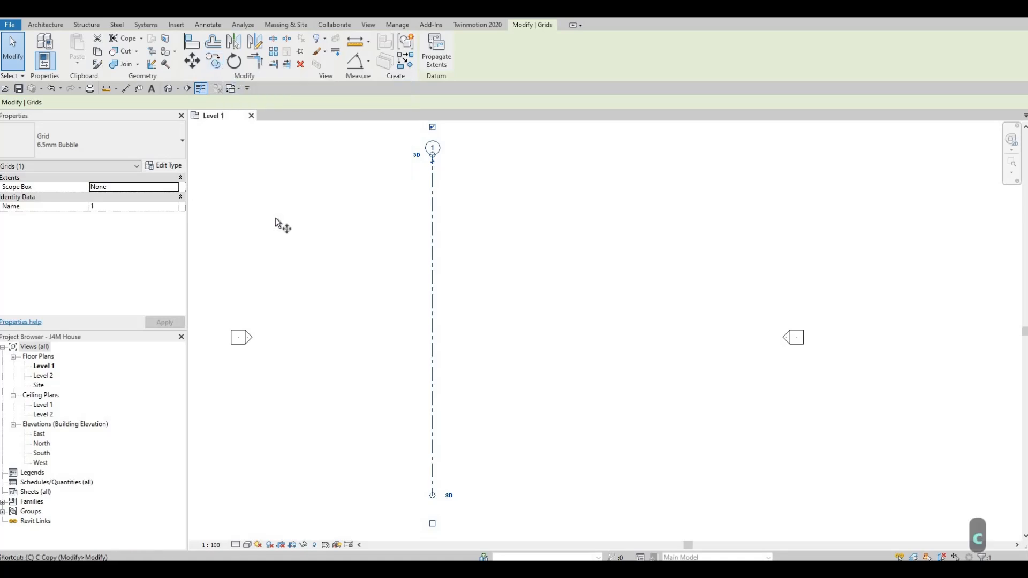
key("o")
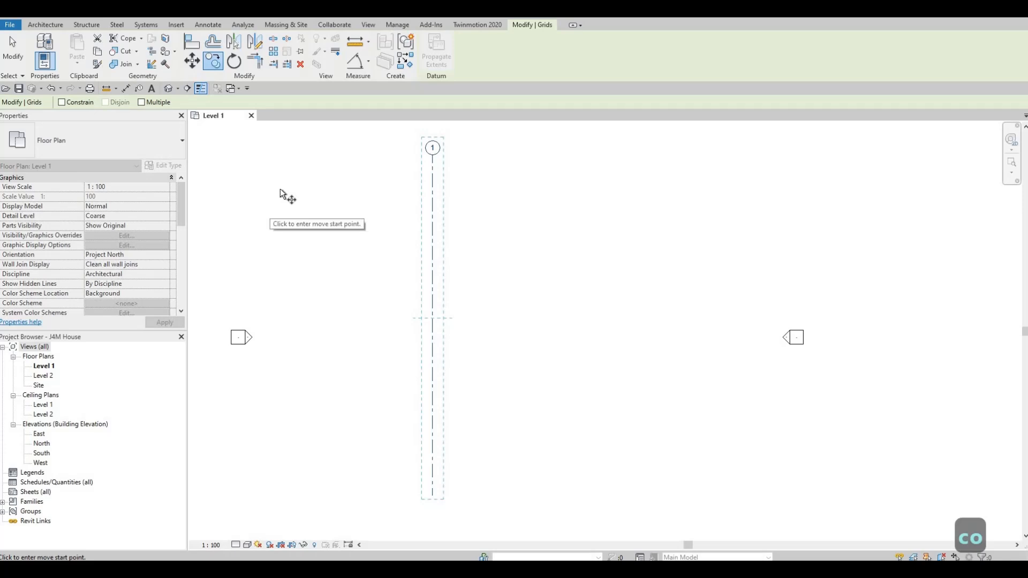
left_click(142, 102)
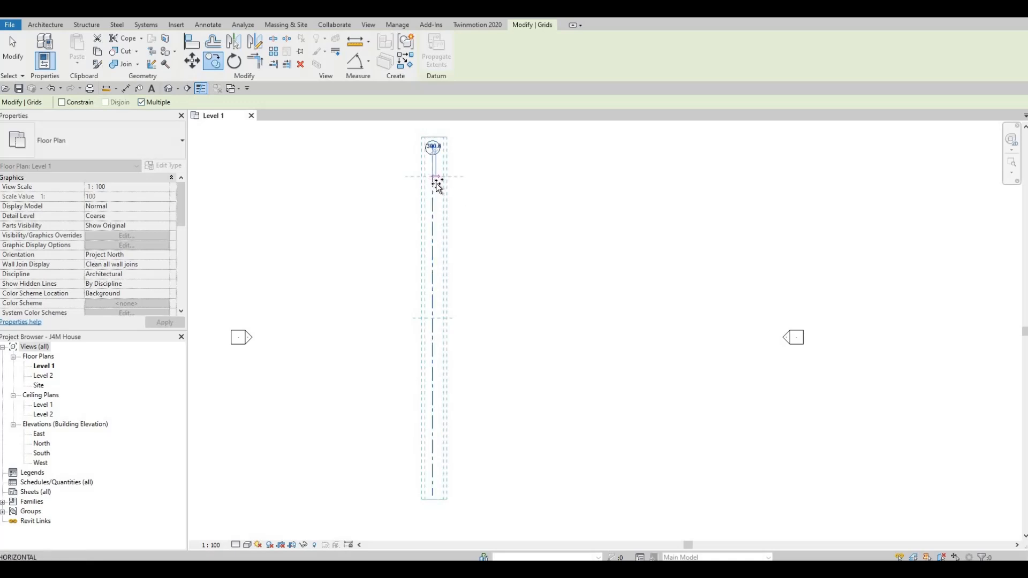
left_click(434, 177)
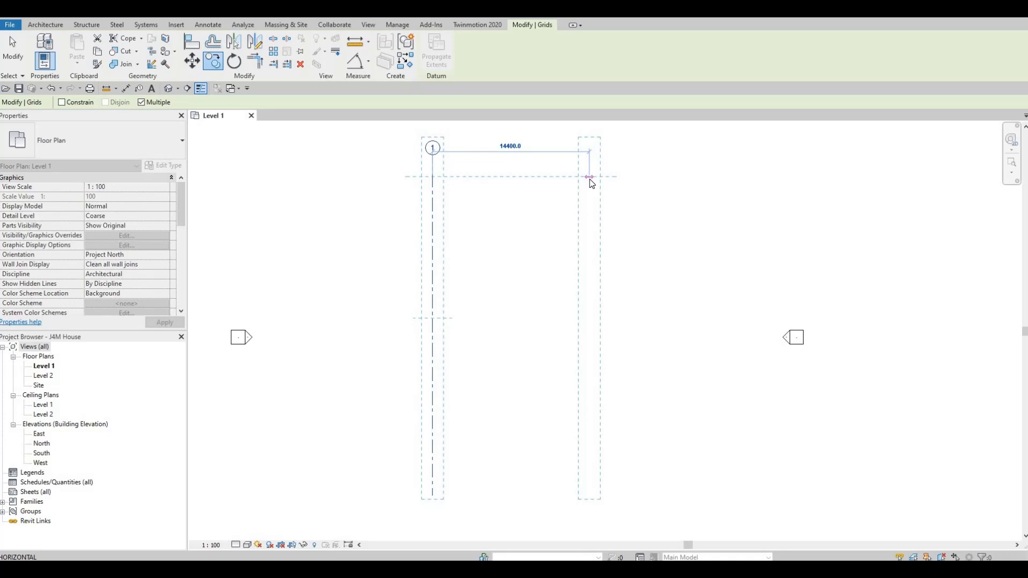
type("31")
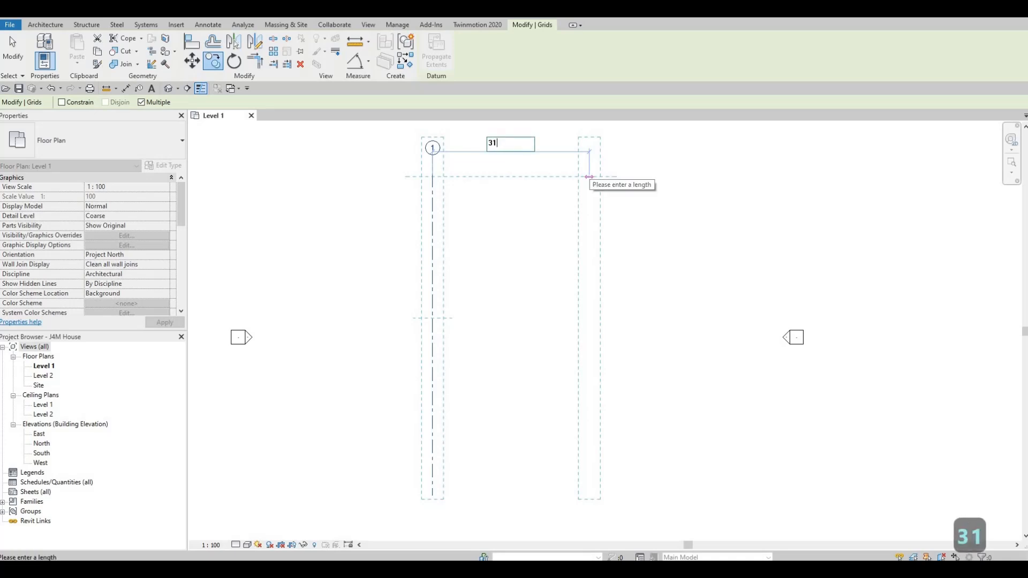
type("85")
key("Return")
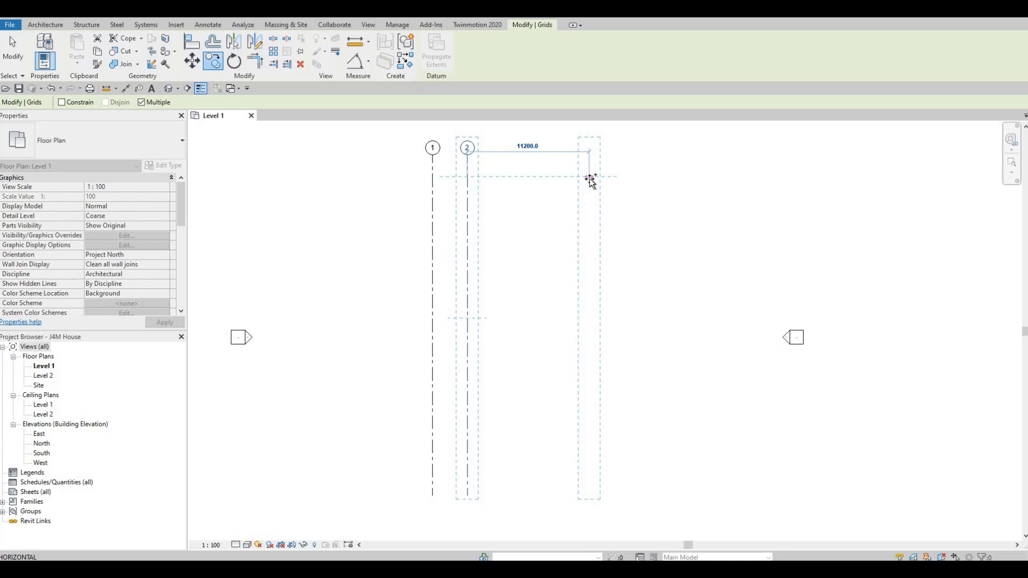
- Place another grid copy 3650 mm to the right of grid 2 and finish copying
type("36")
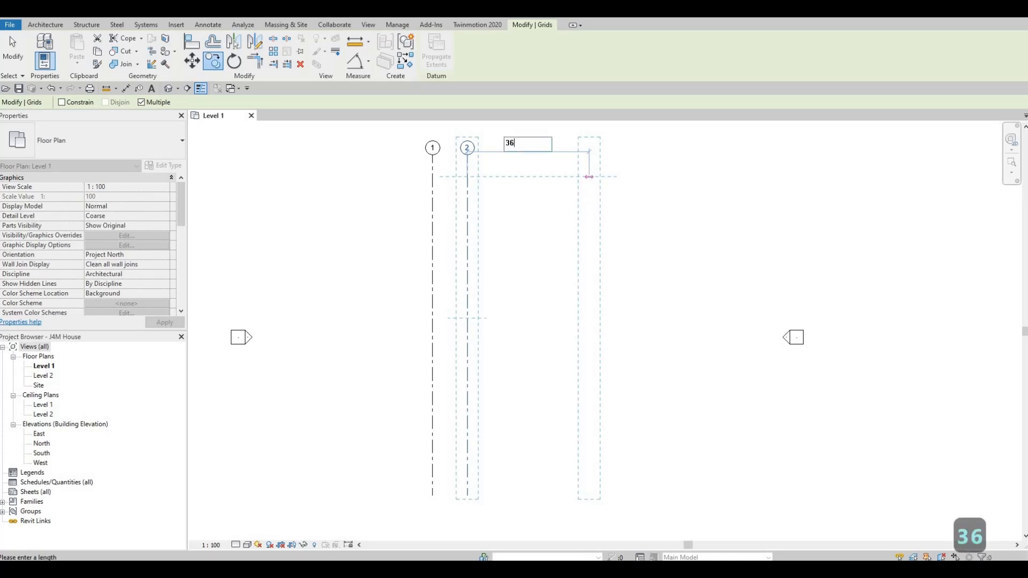
type("50")
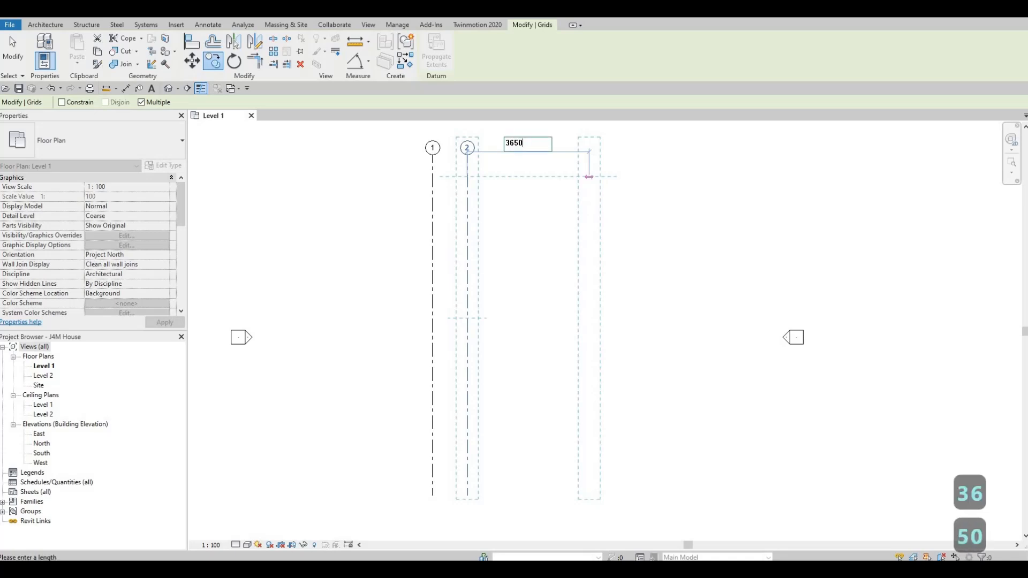
key("Return")
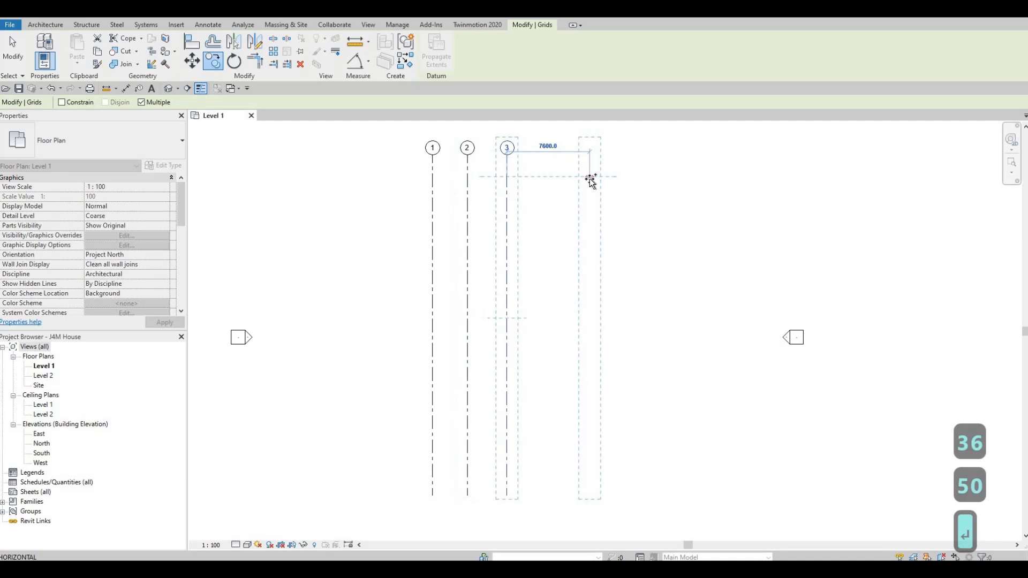
left_click(590, 178)
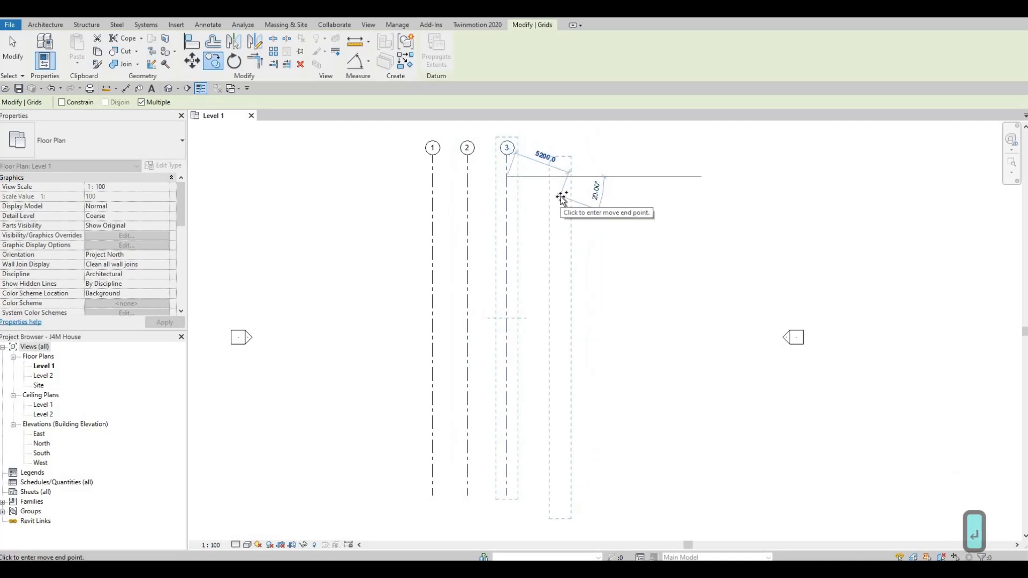
key("Escape")
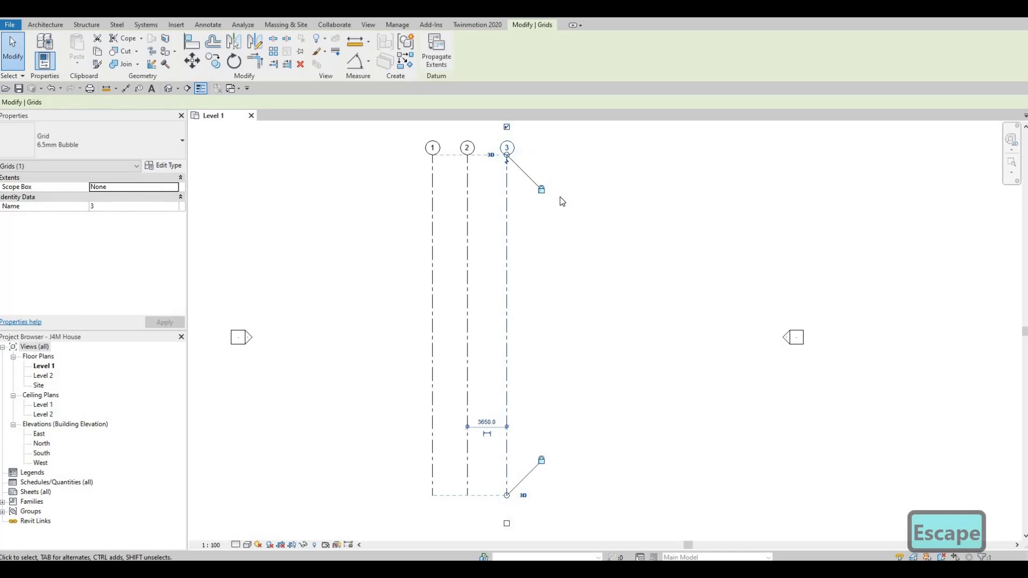
key("Escape")
- Draw a horizontal grid line from right to left across the upper part of the three vertical grids
scroll(562, 198, "down", 4)
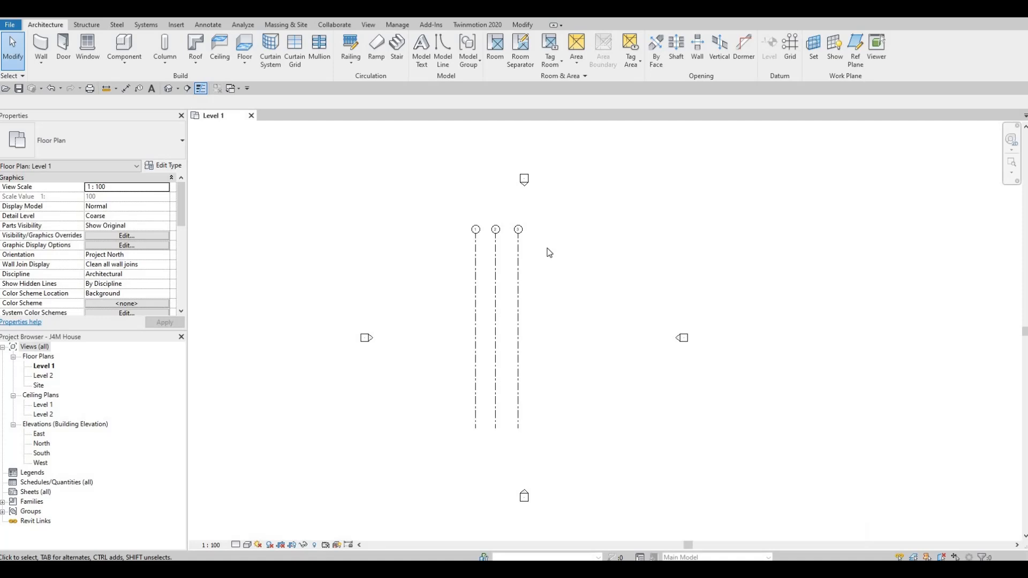
key("g")
key("r")
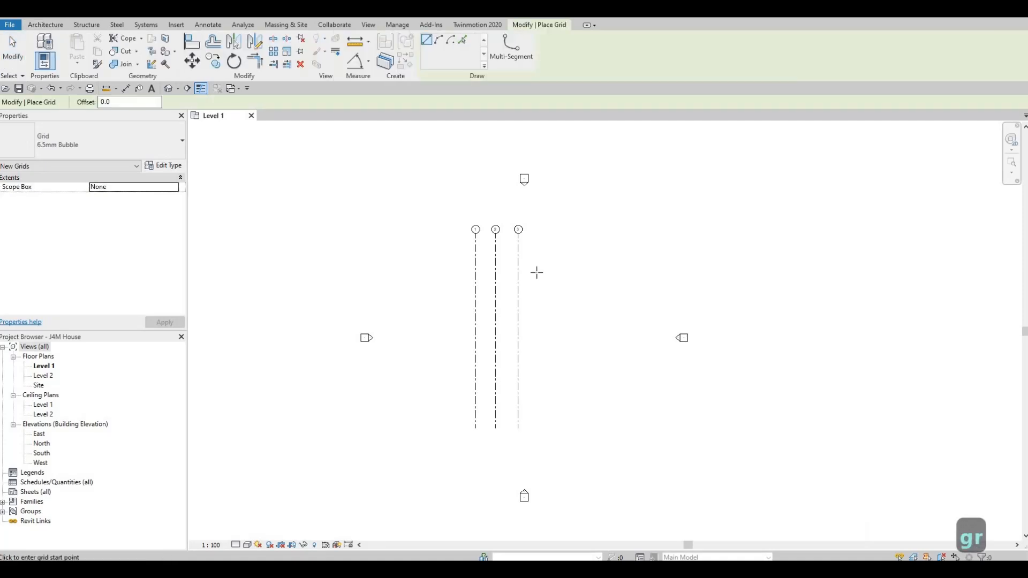
left_click(579, 267)
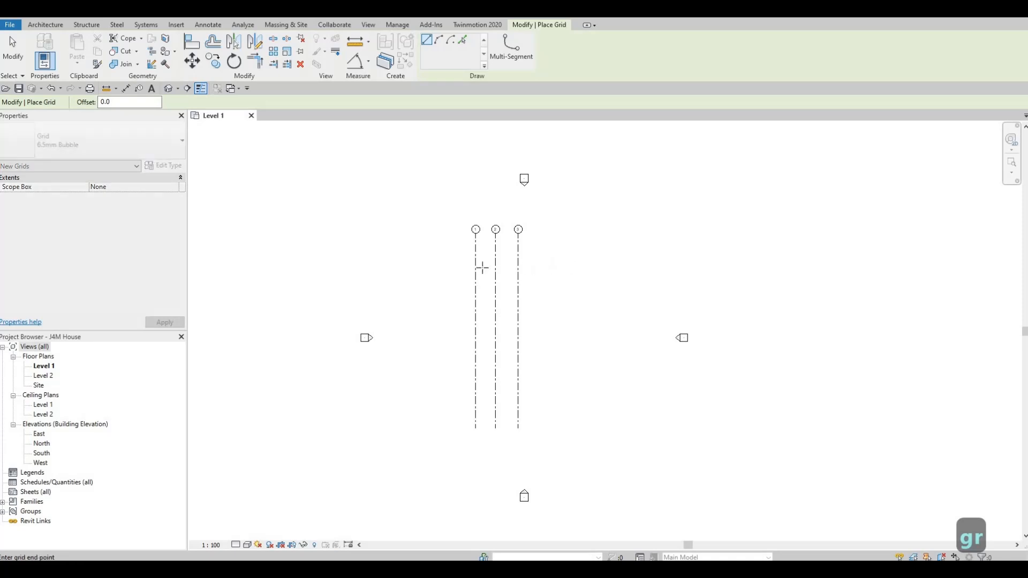
left_click(418, 267)
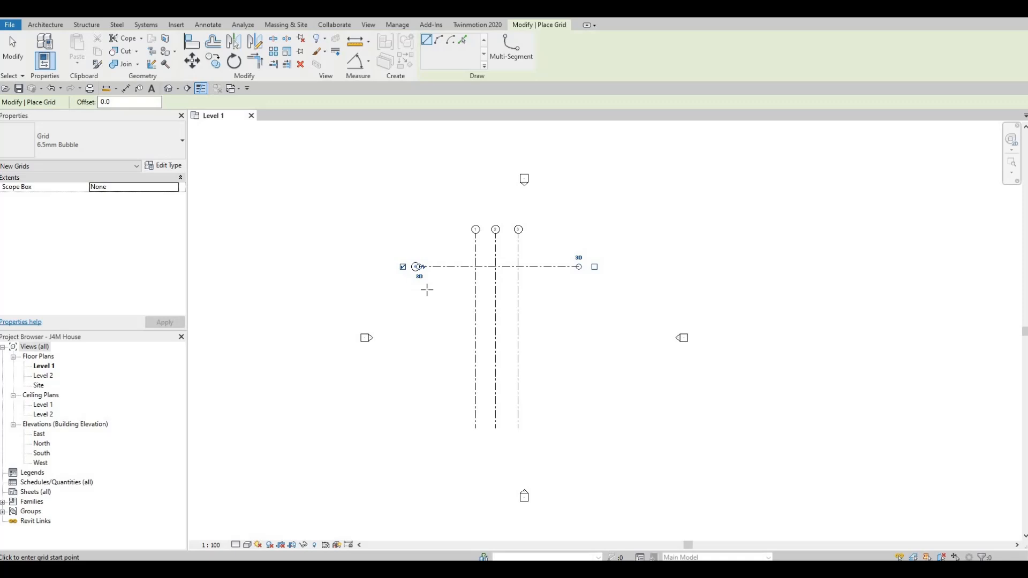
key("Escape")
key("Escape")
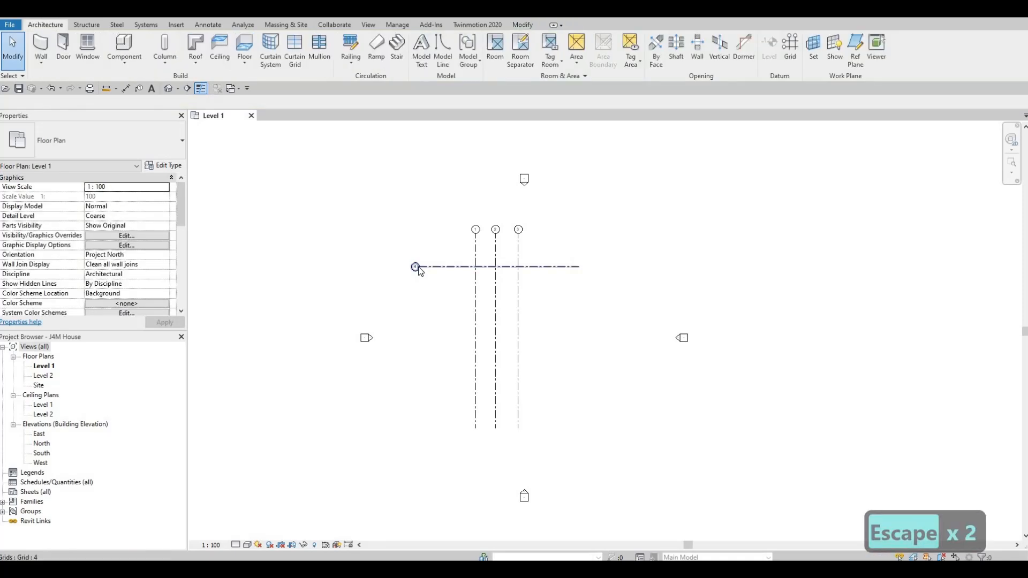
- Rename the horizontal grid line from 4 to A in its bubble
scroll(418, 269, "up", 1)
scroll(418, 269, "up", 4)
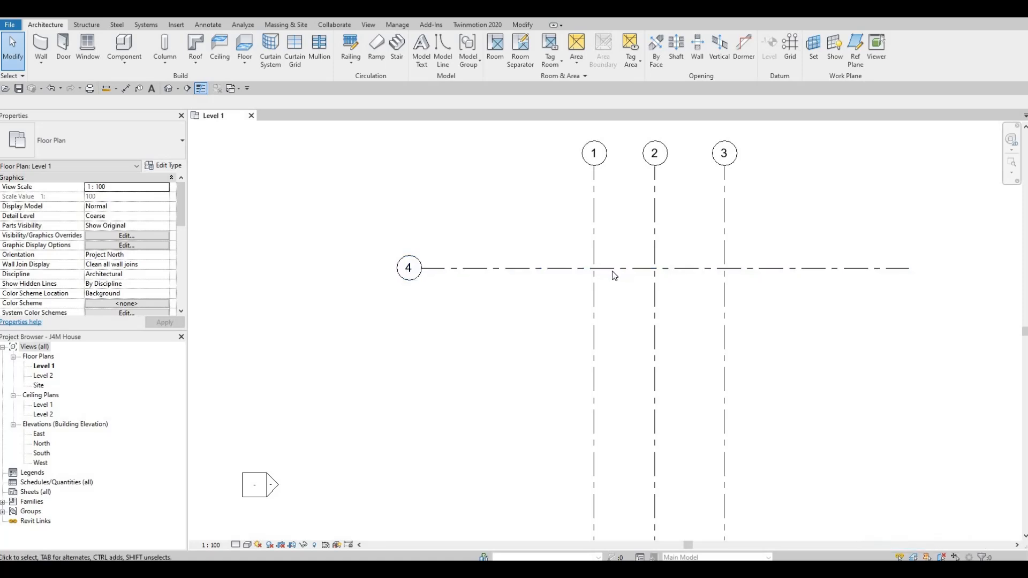
left_click(413, 275)
left_click(412, 273)
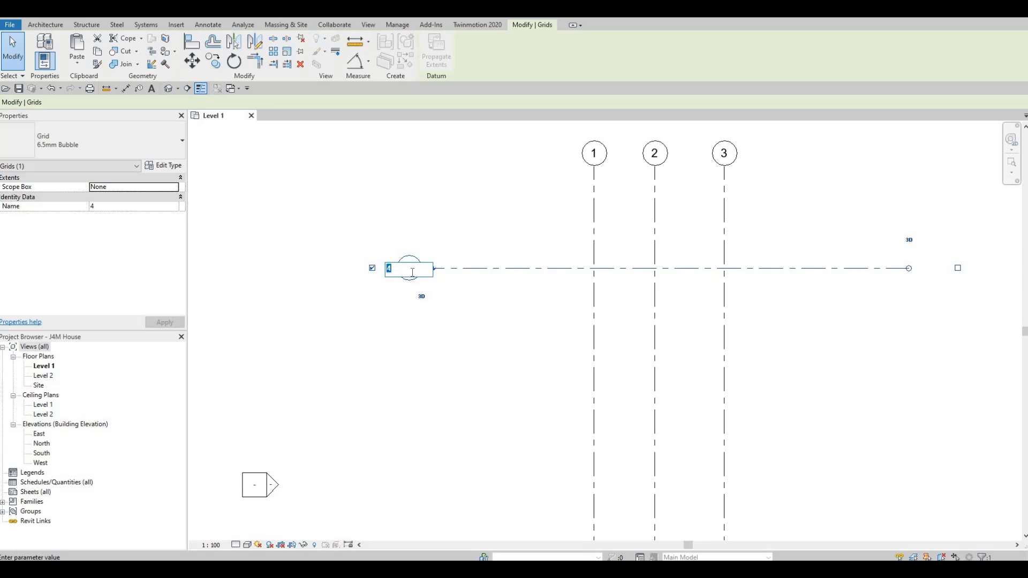
type("A")
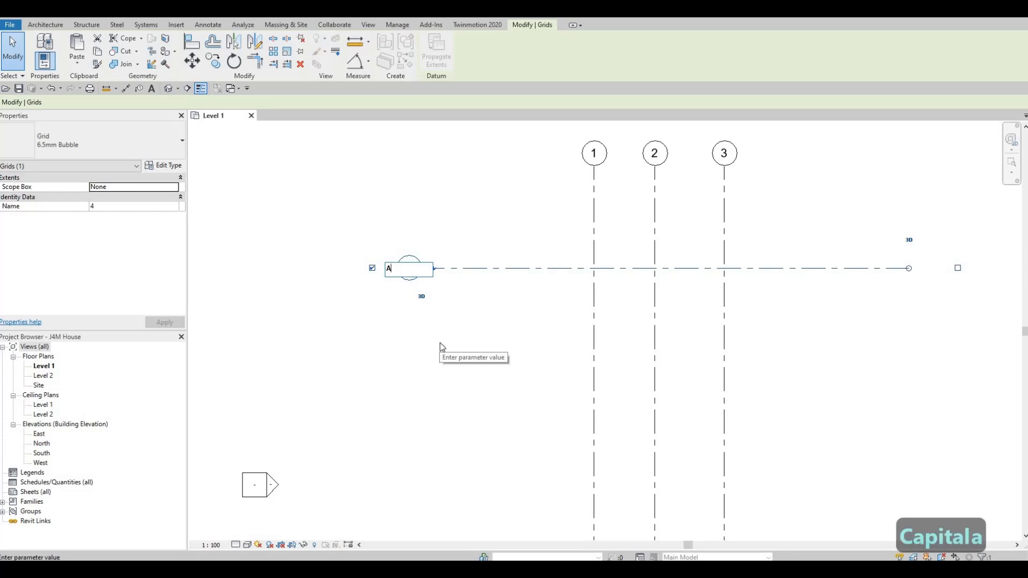
key("Return")
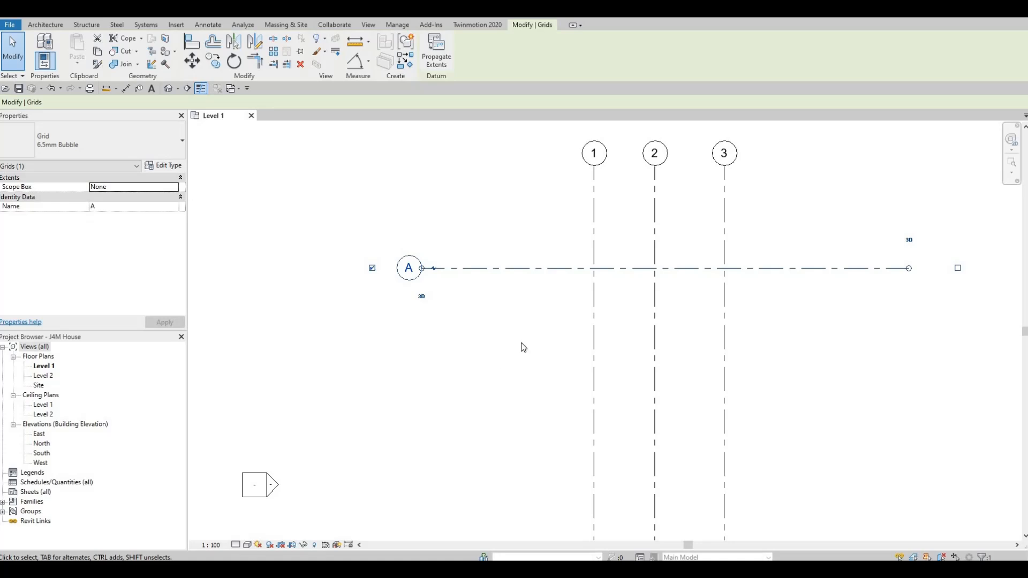
key("Escape")
key("Escape")
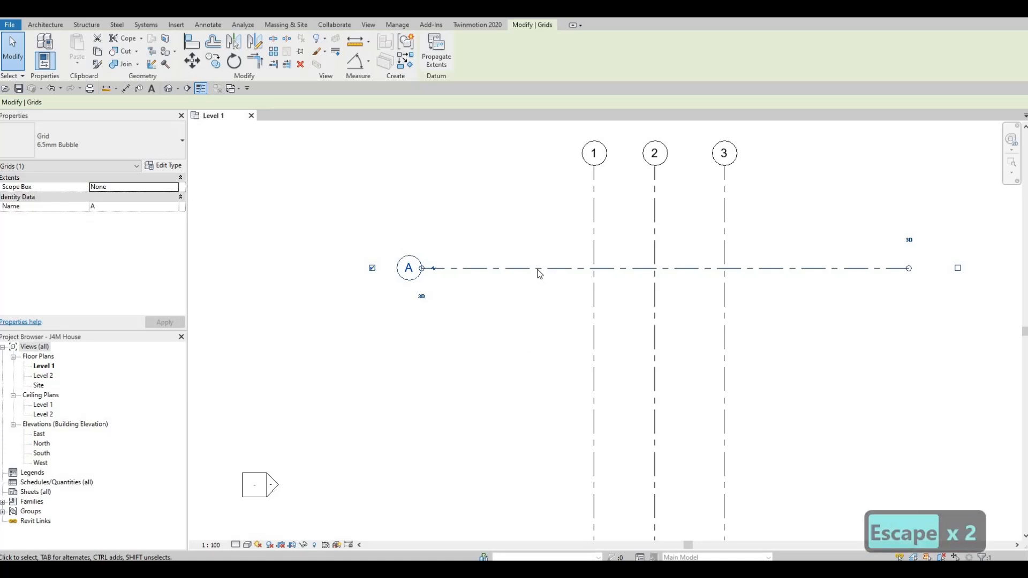
key("Escape")
key("Escape")
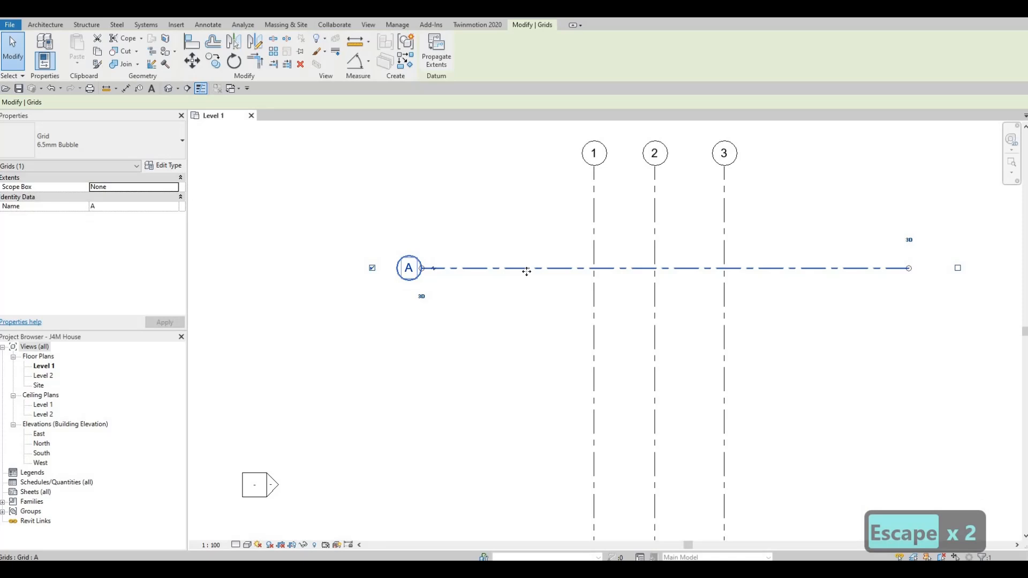
key("Escape")
key("Escape")
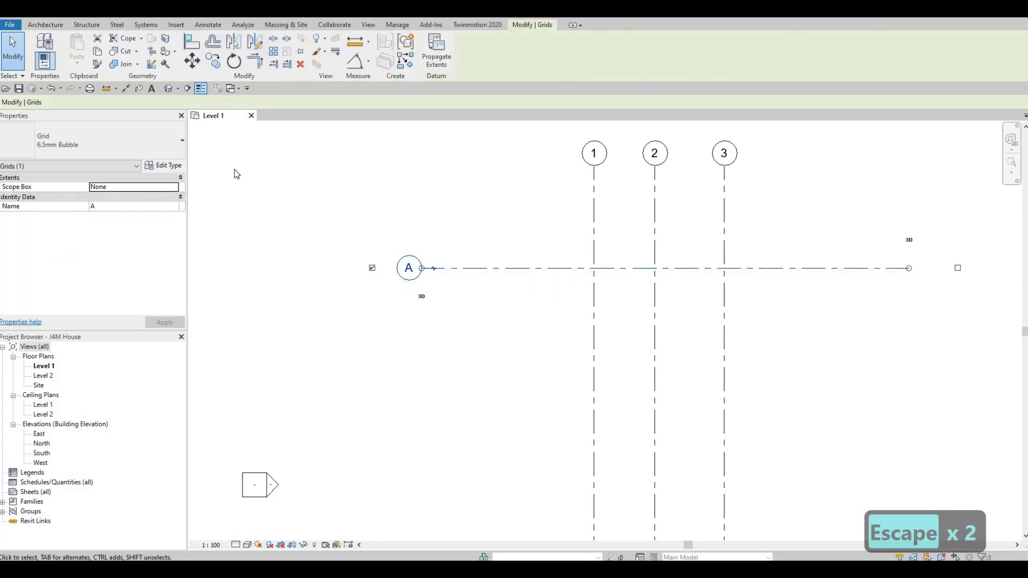
- Copy grid A with multiple copies enabled, placing the first copy 5624 mm straight below it
key("c")
key("o")
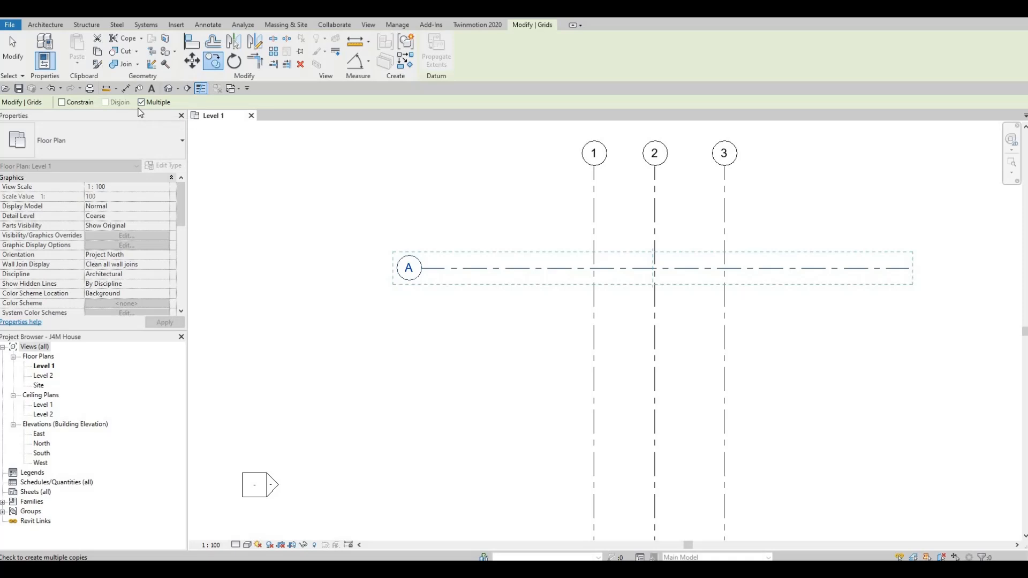
left_click(513, 268)
scroll(517, 333, "down", 1)
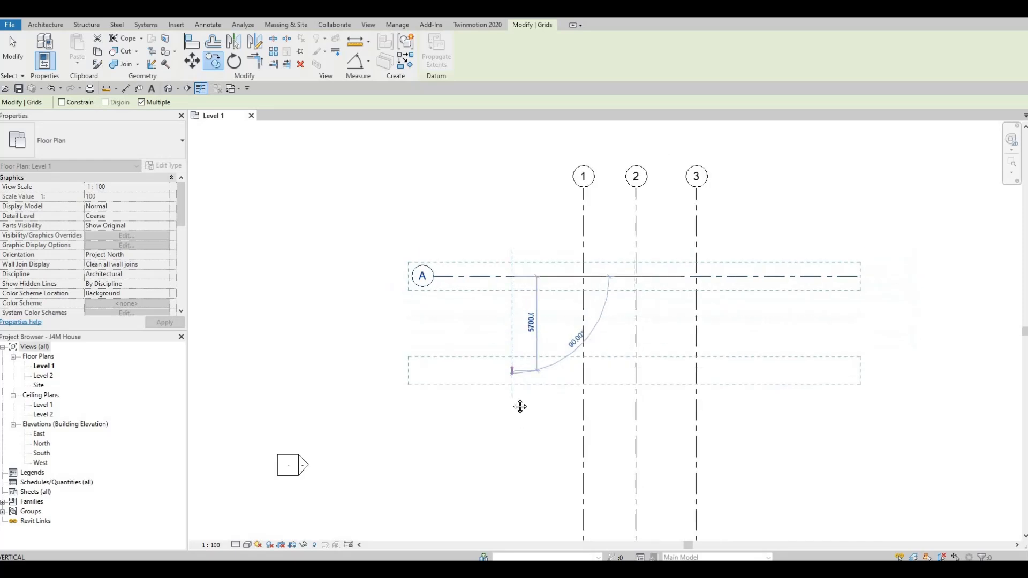
middle_click_drag(516, 431, 516, 307)
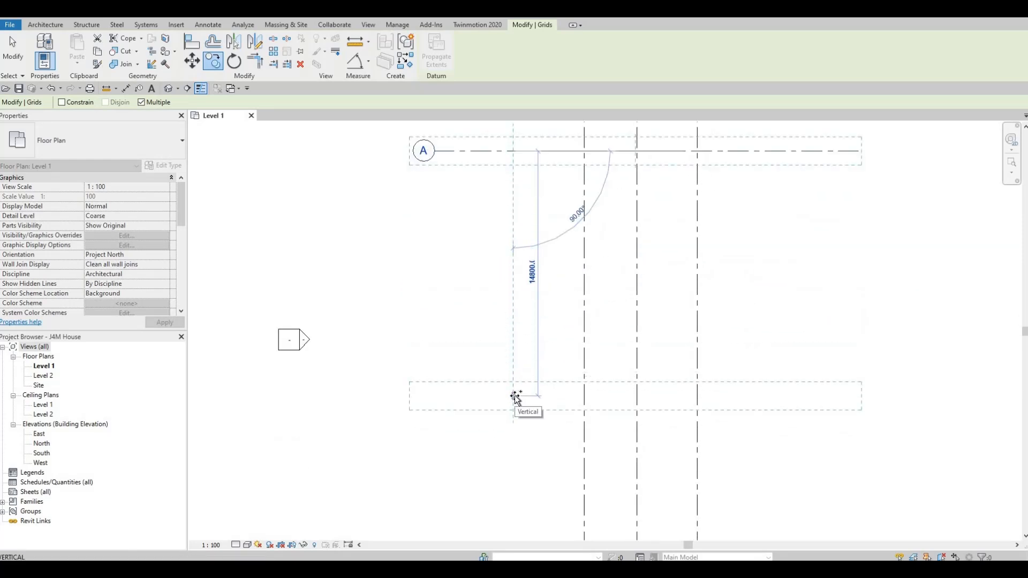
type("56")
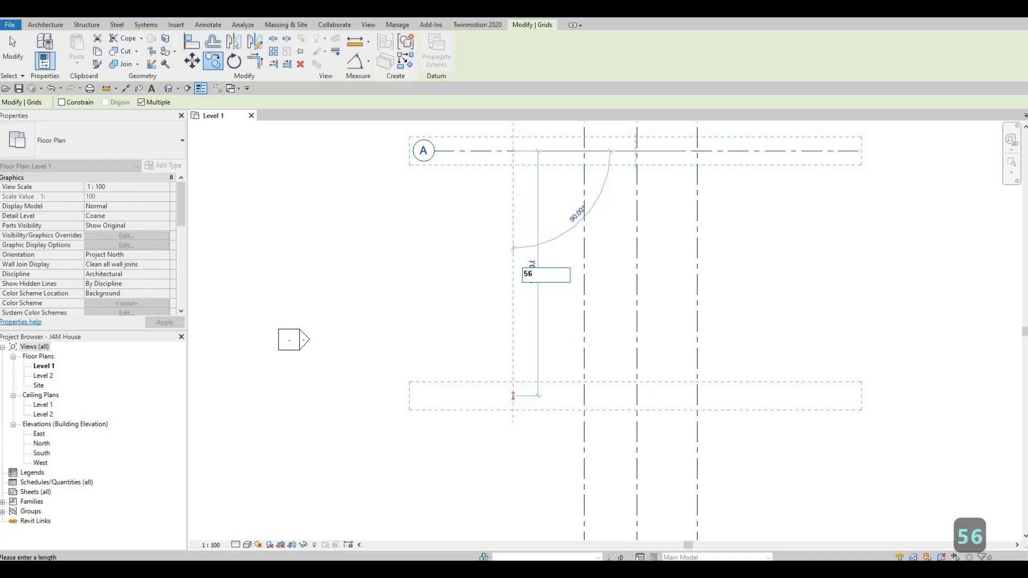
type("24")
key("Return")
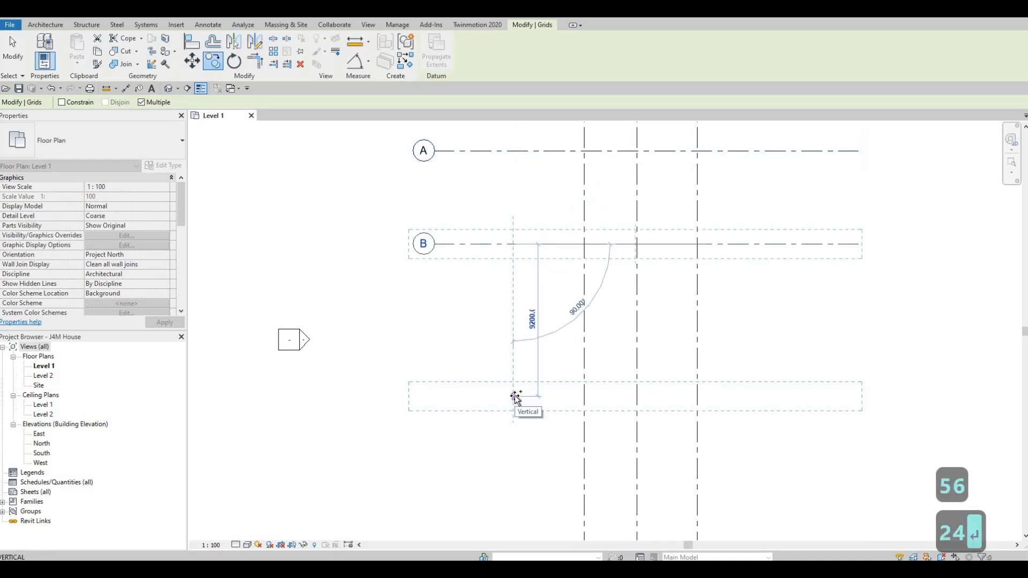
- Place two more horizontal grid copies, one 2790 mm below grid B and the next 2490 mm below that one
type("27")
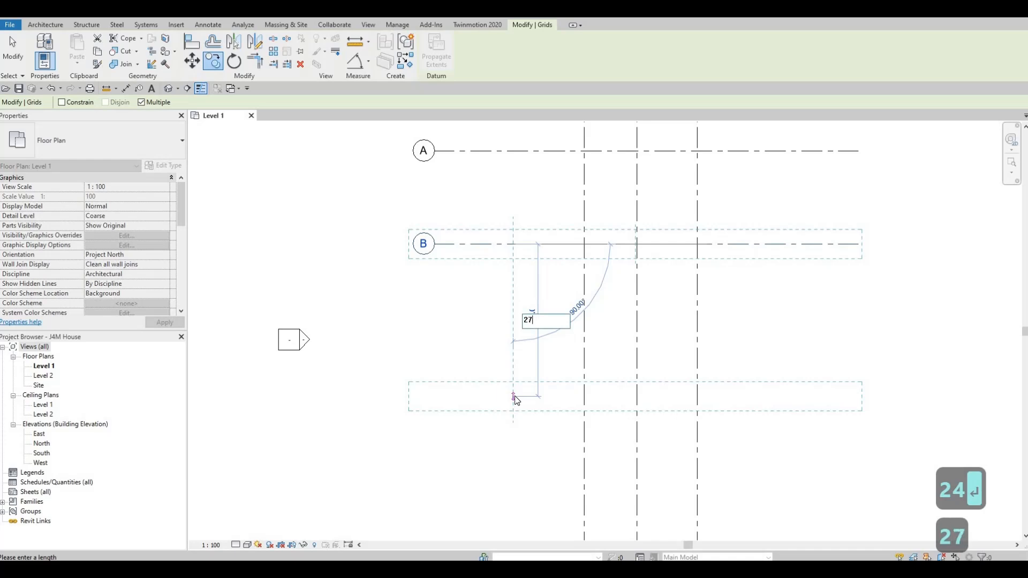
type("90")
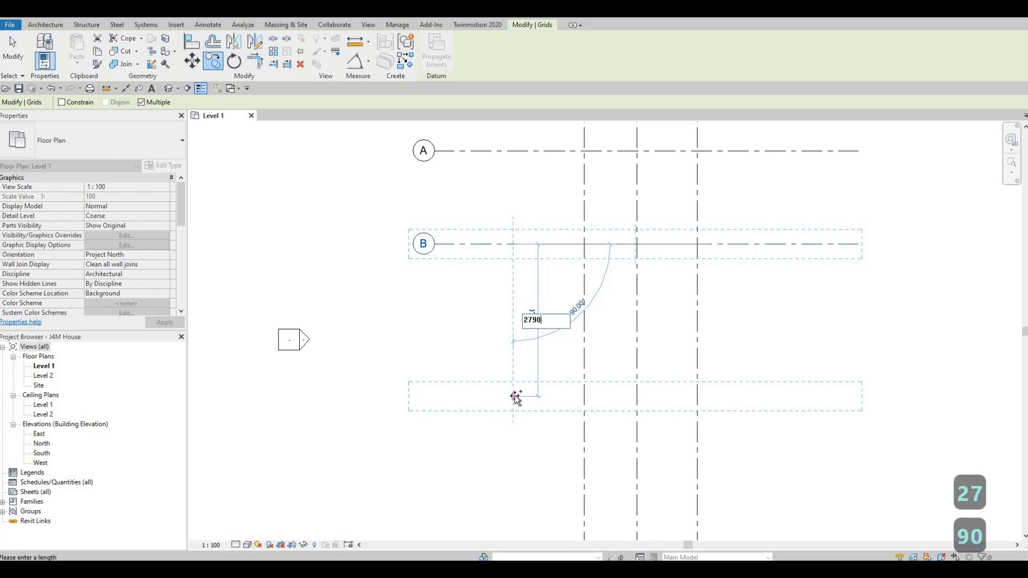
key("Return")
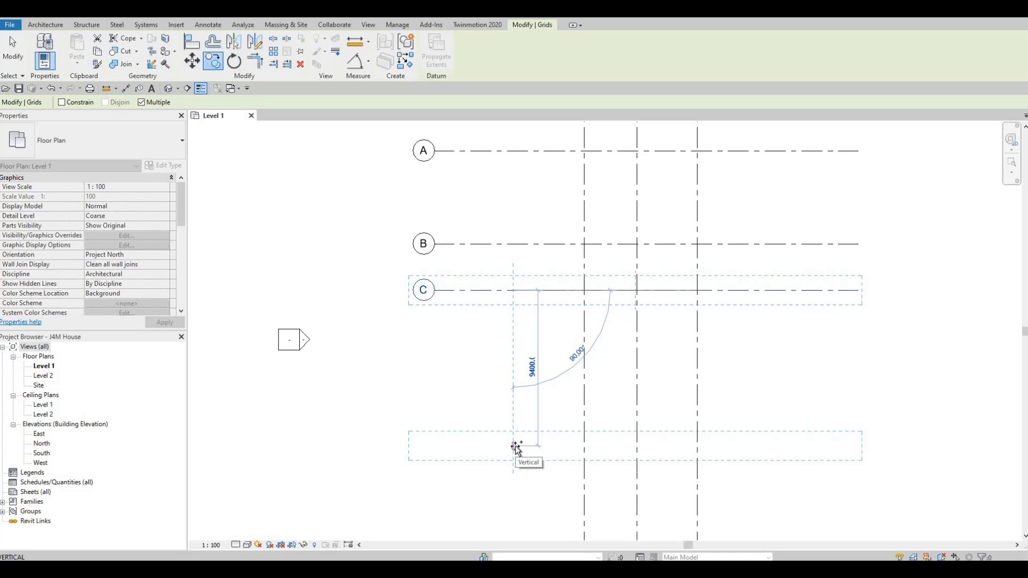
type("24")
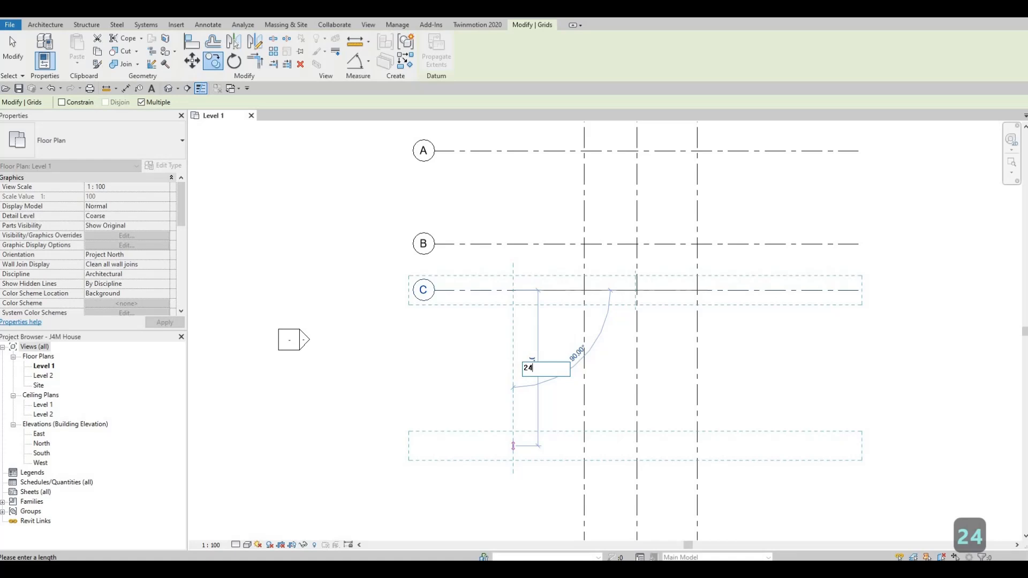
type("90")
key("Return")
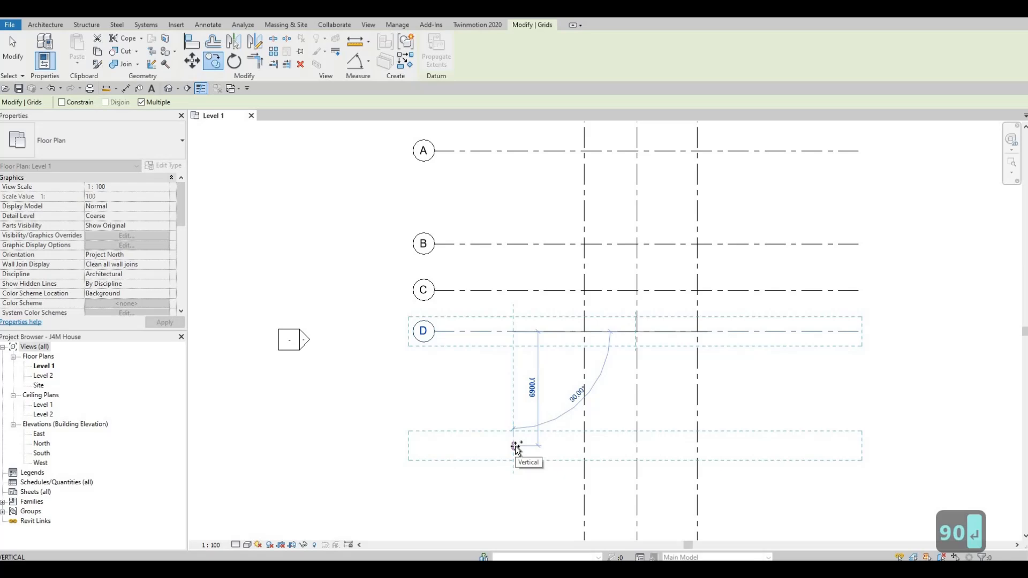
- Place a last horizontal grid copy 2950 mm below grid D and finish copying
type("29")
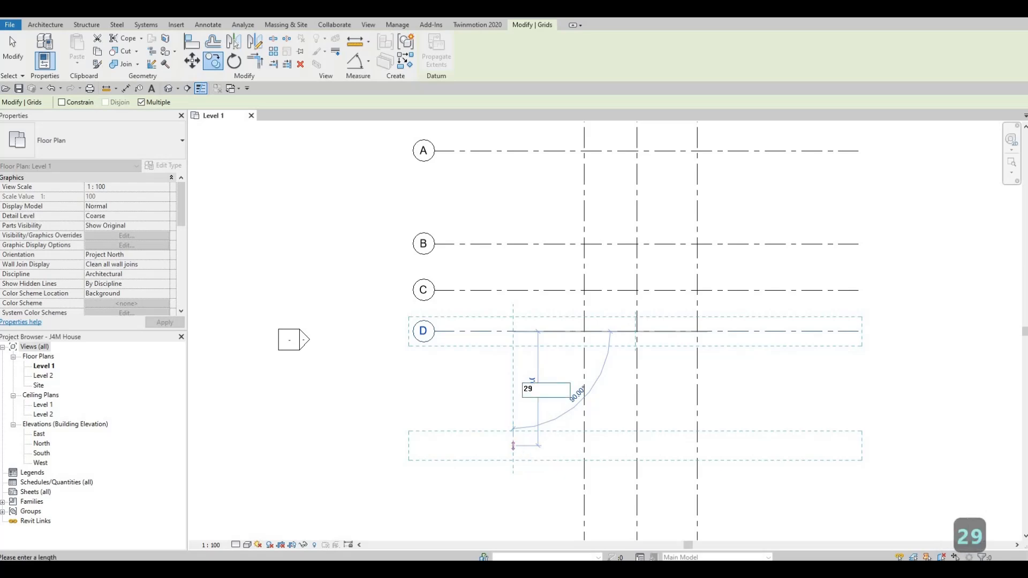
type("50")
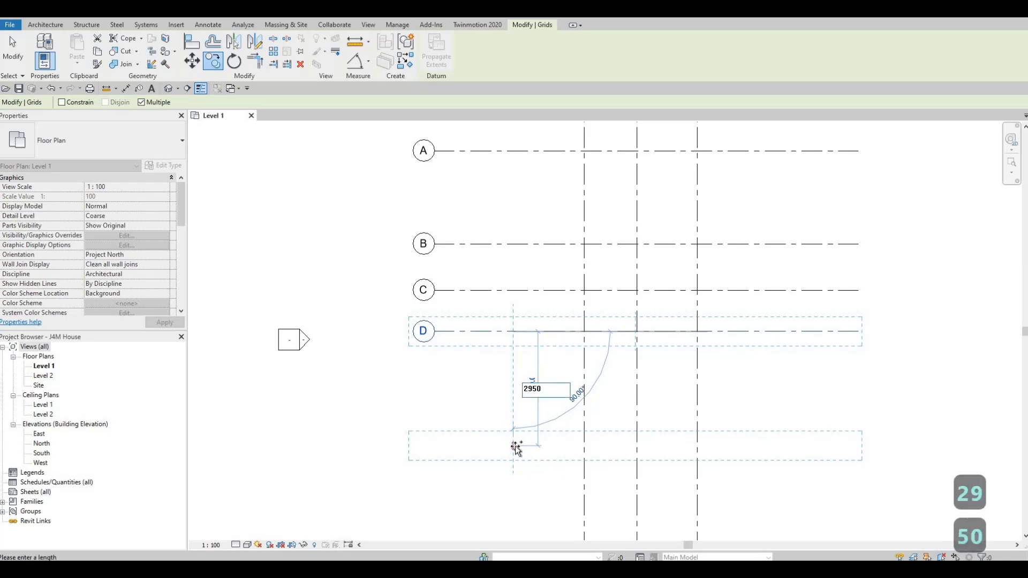
key("Return")
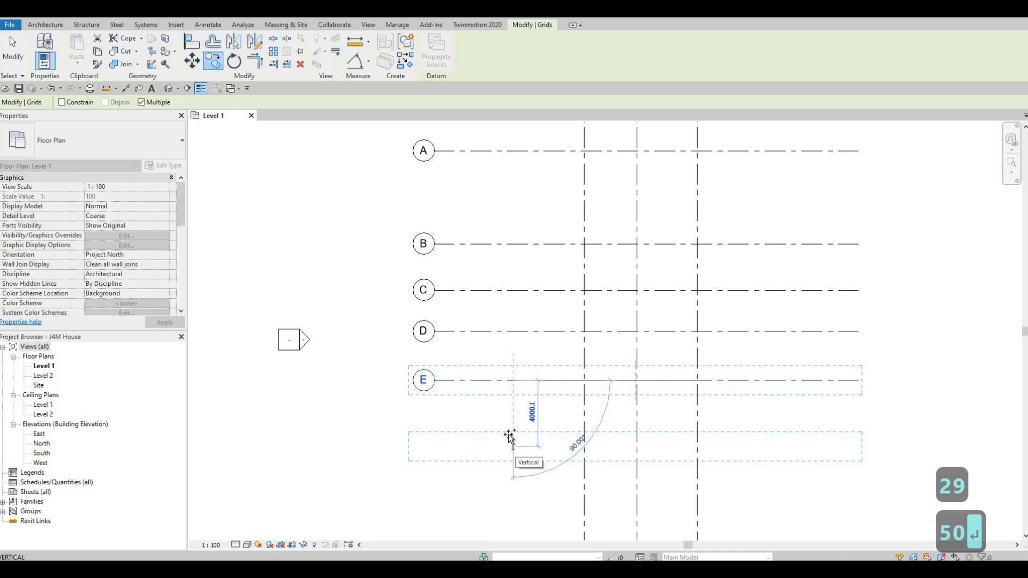
scroll(528, 413, "down", 1)
scroll(528, 413, "down", 1)
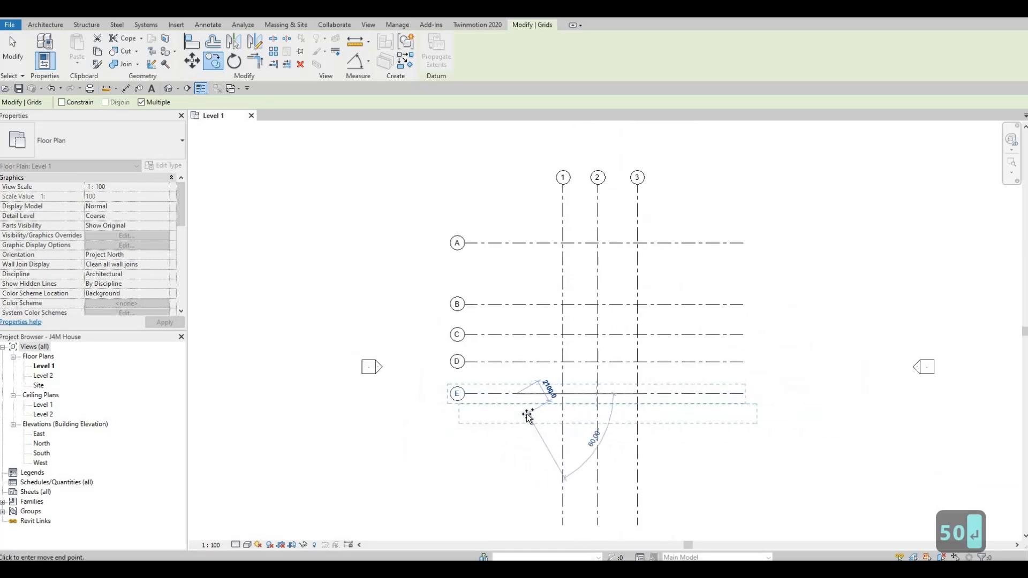
key("Escape")
key("Escape")
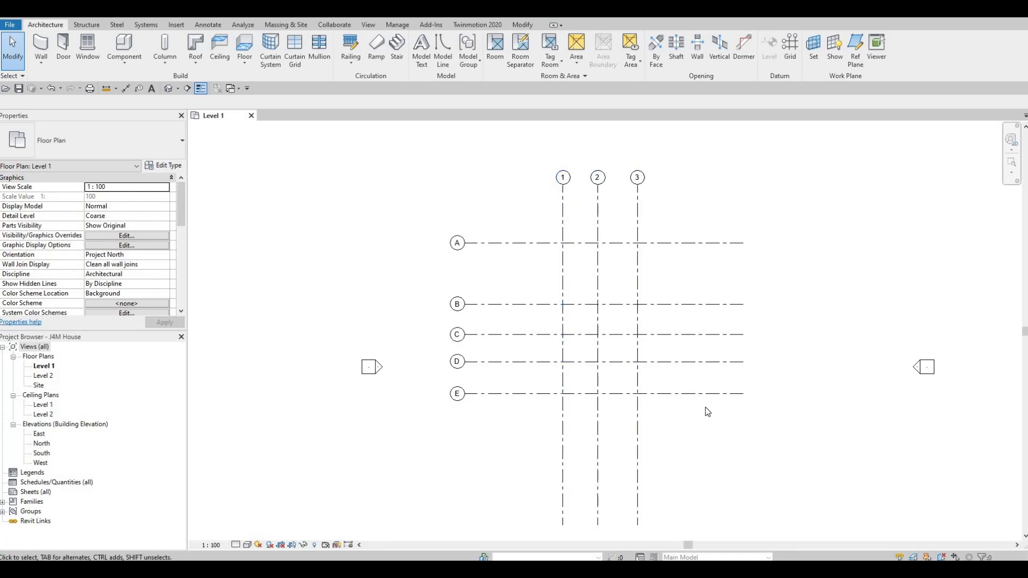
- Select all eight grids and move them together down and to the right, centring them between the four elevation markers
scroll(684, 396, "down", 4)
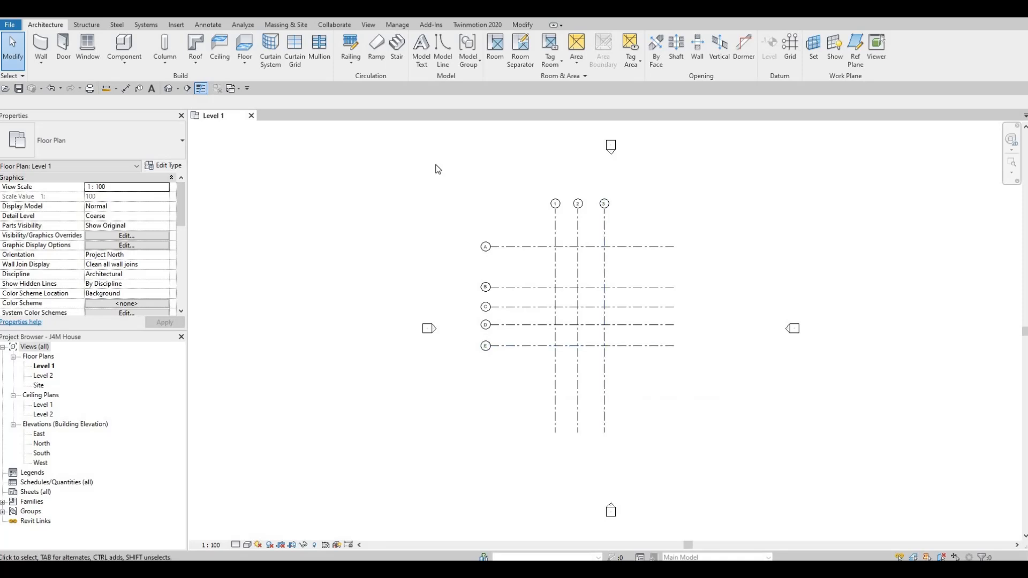
left_click_drag(436, 166, 721, 485)
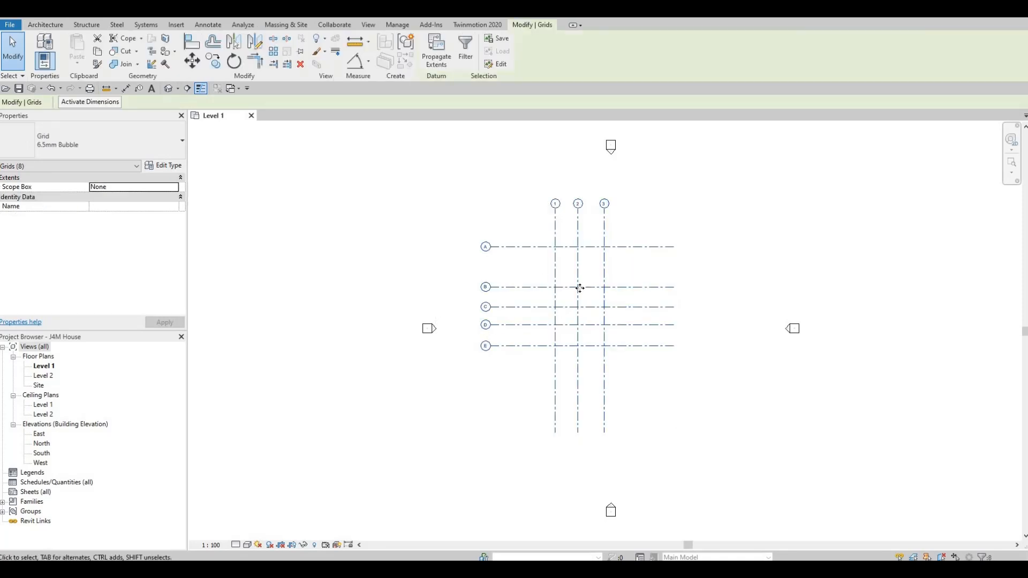
left_click_drag(579, 289, 616, 323)
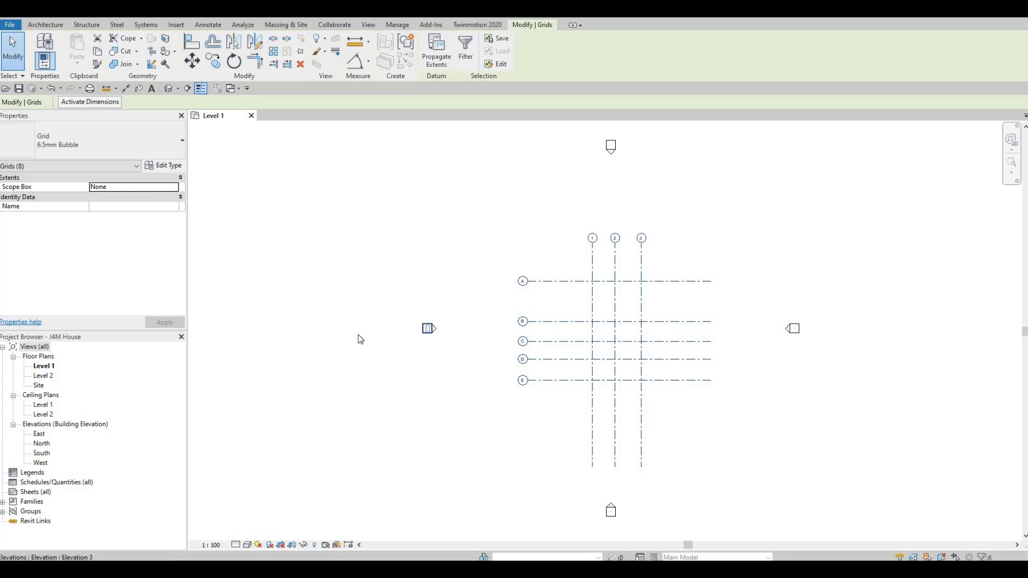
- Try moving the west elevation marker farther away from the grids and undo the move
left_click_drag(453, 376, 368, 302)
mouse_move(429, 329)
left_mouse_down()
mouse_move(323, 335)
mouse_move(324, 319)
mouse_move(309, 314)
left_mouse_up()
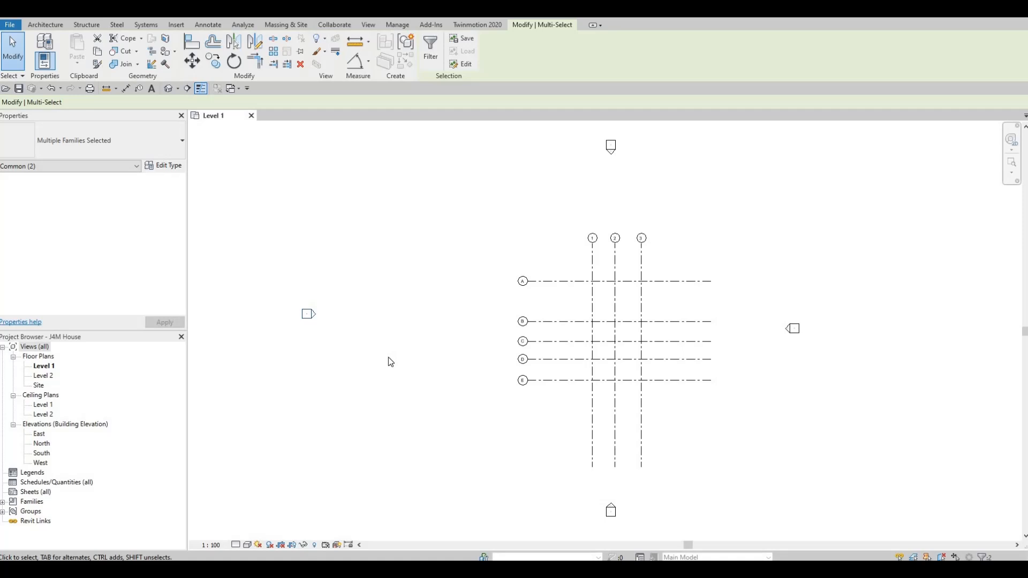
key("ctrl+z")
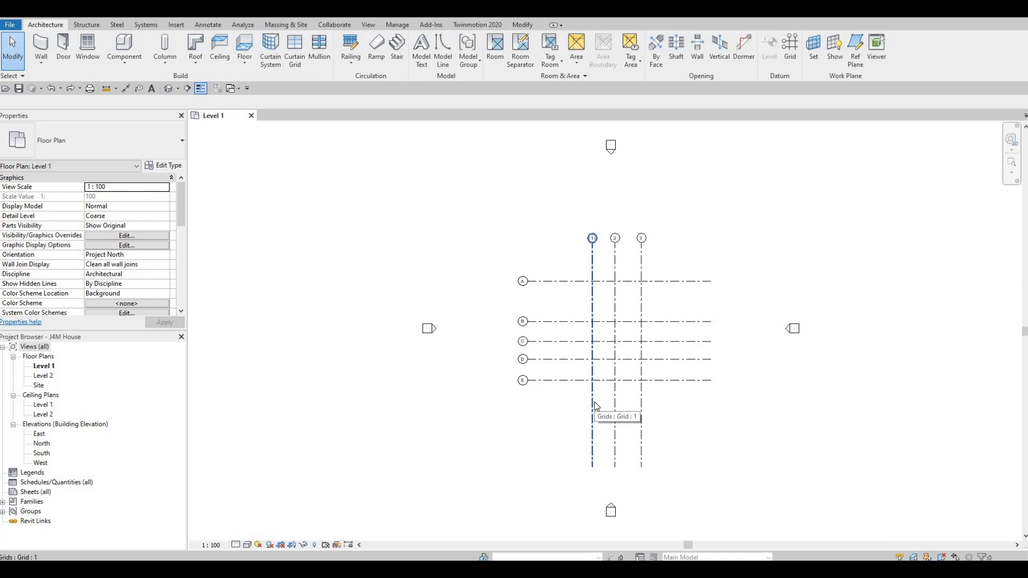
- Shorten the three aligned vertical grids together by pulling grid 1's lower end up closer to grid E
left_click(601, 433)
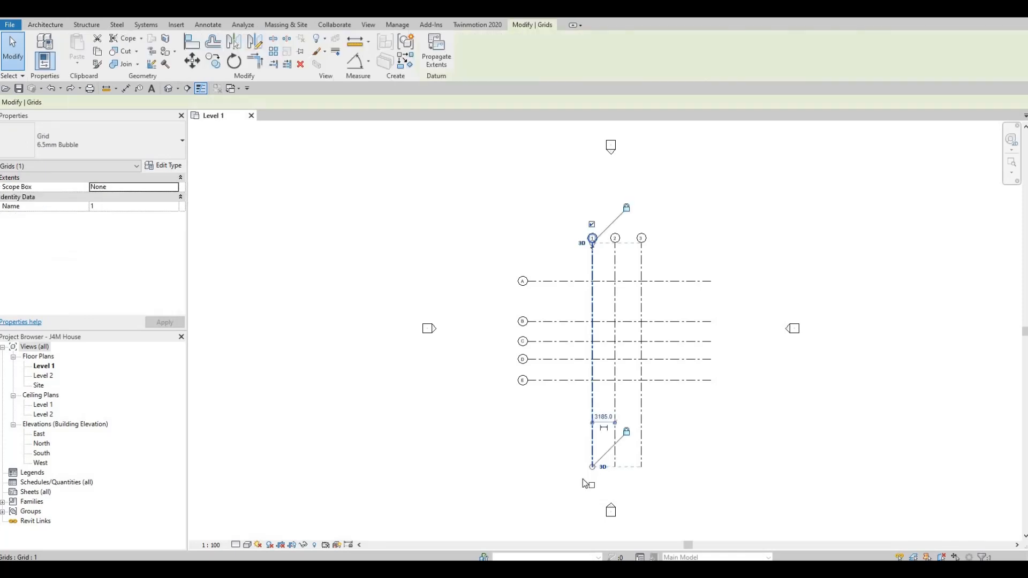
scroll(605, 478, "up", 4)
scroll(608, 455, "up", 3)
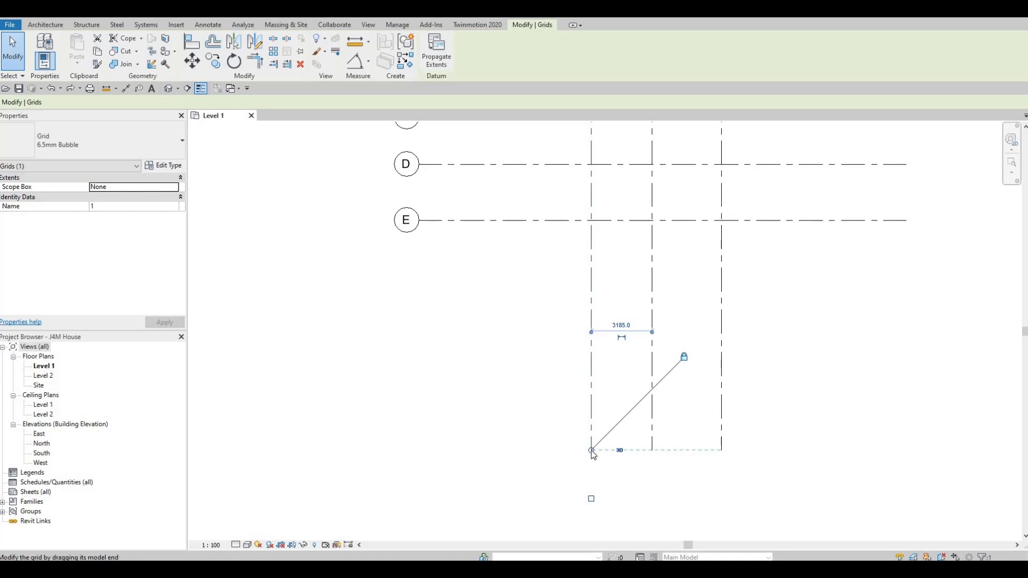
left_click_drag(591, 450, 624, 300)
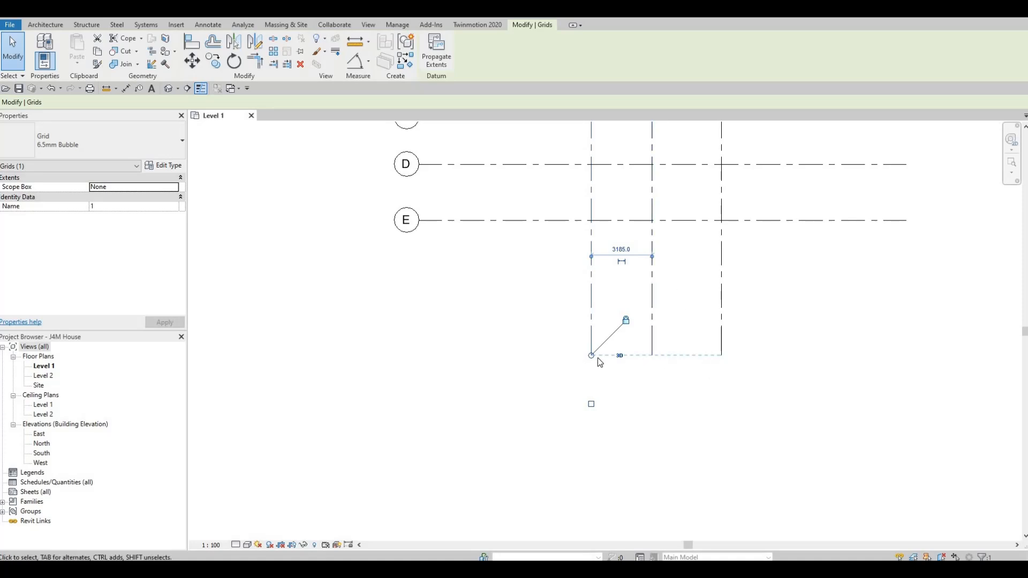
left_click_drag(591, 356, 599, 326)
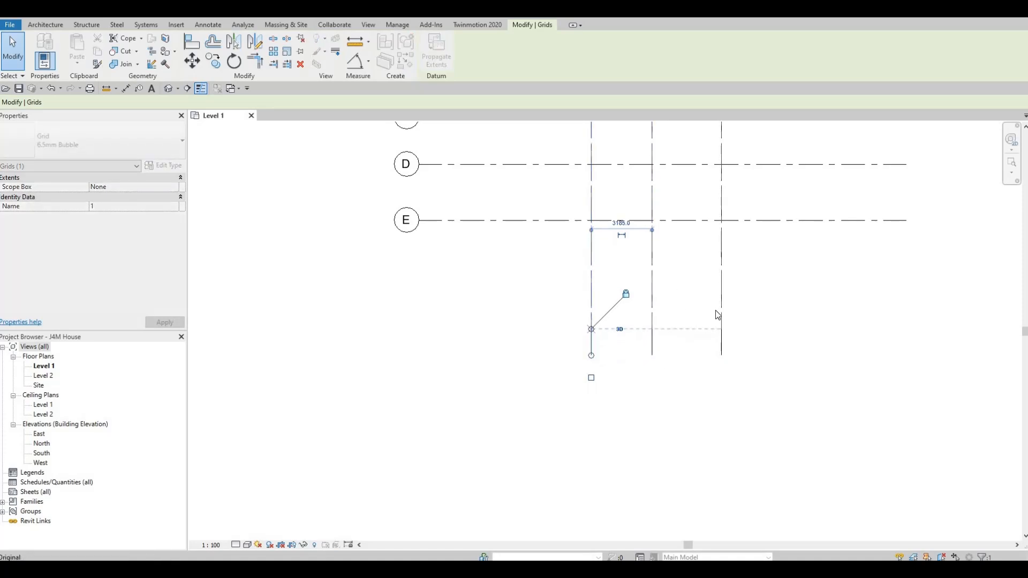
- Shorten the five aligned horizontal grids together by pulling grid A's right end closer to grid 3
middle_click(691, 411)
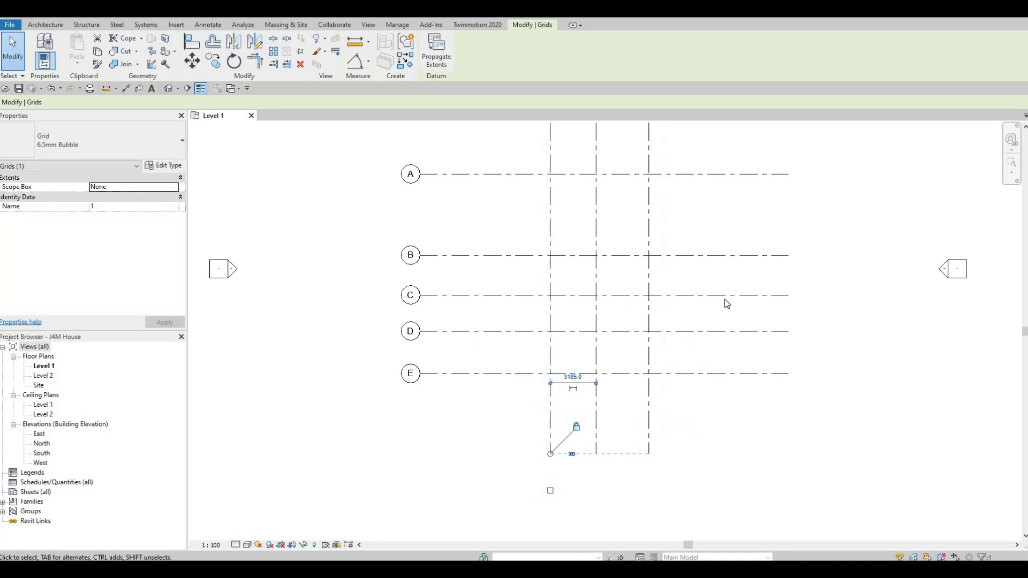
middle_click_drag(727, 303, 723, 333)
left_click(761, 207)
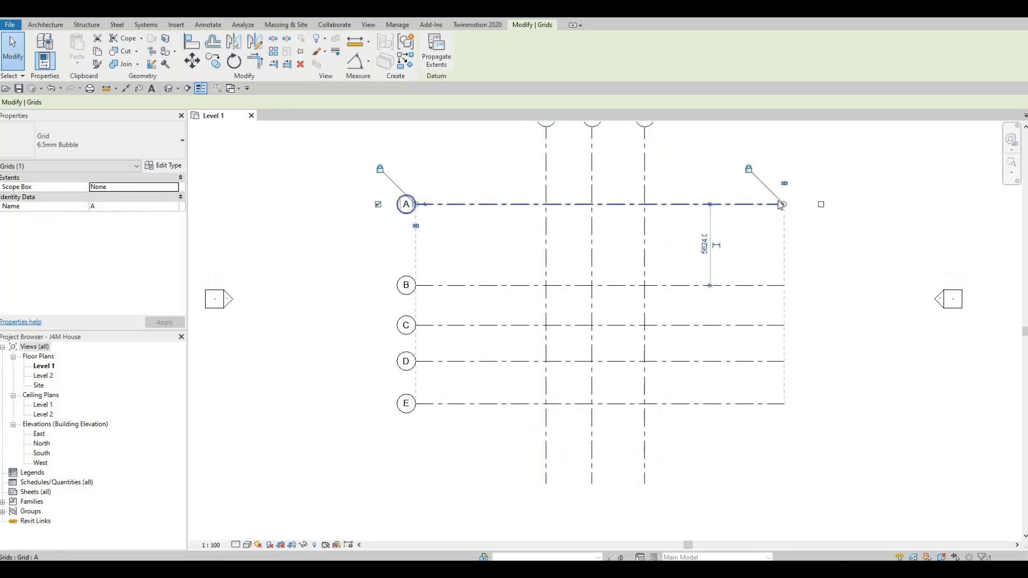
left_click_drag(756, 206, 723, 209)
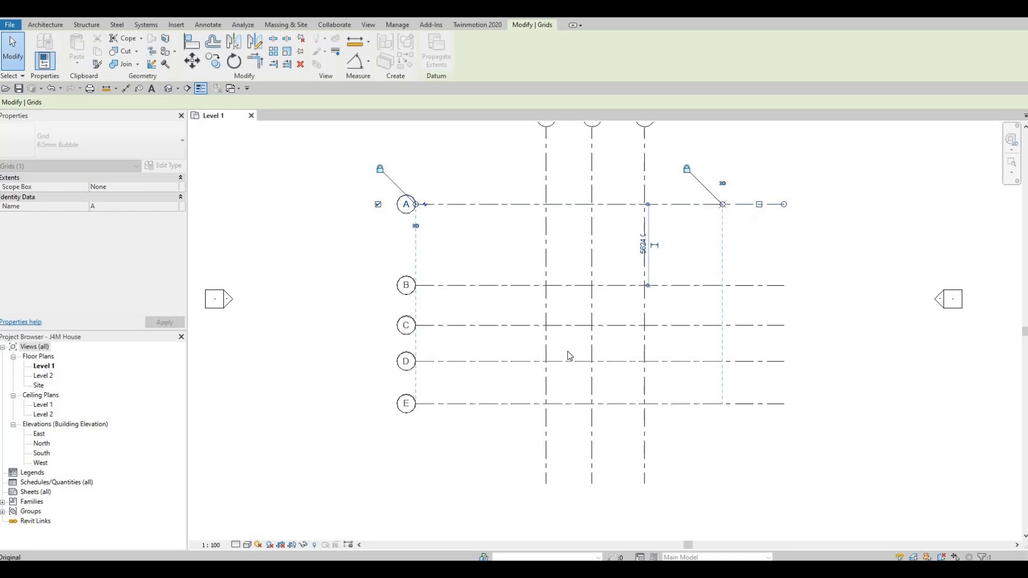
scroll(569, 352, "down", 2)
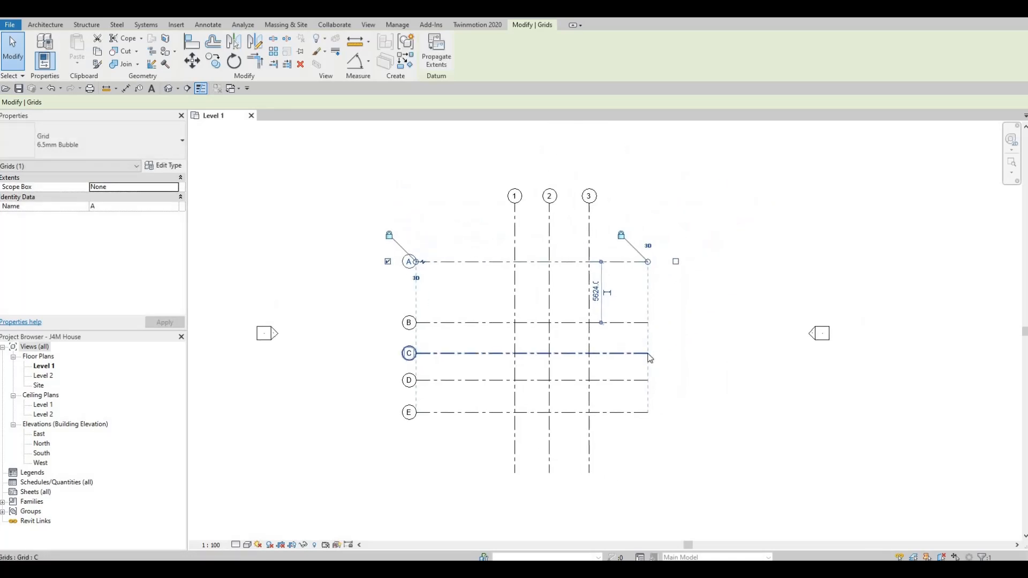
- Show the bubbles at the right ends of horizontal grids A, B, C, D and E
scroll(650, 359, "up", 1)
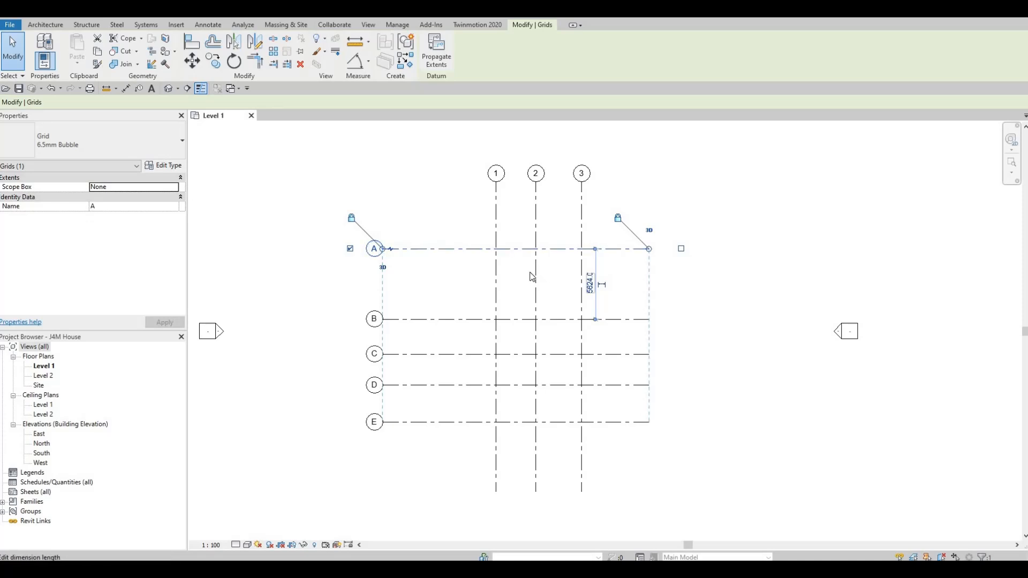
left_click(681, 248)
left_click(629, 320)
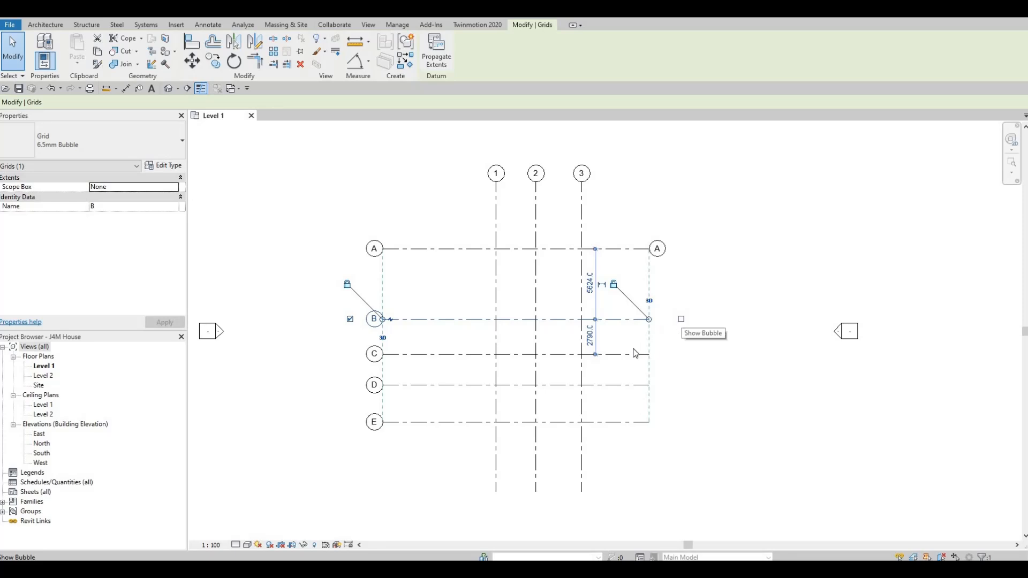
left_click(681, 320)
left_click(629, 354)
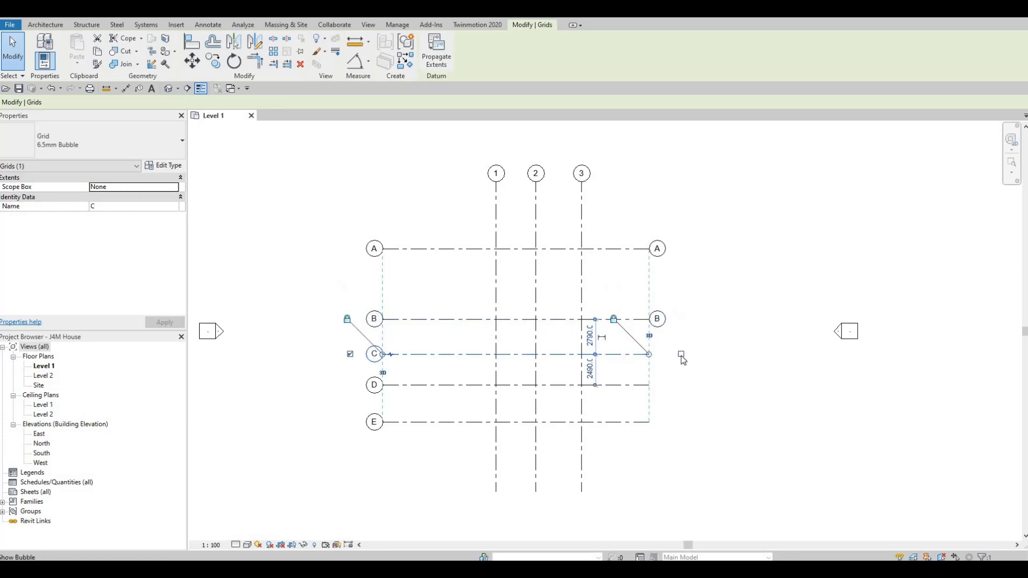
left_click(682, 354)
left_click(632, 385)
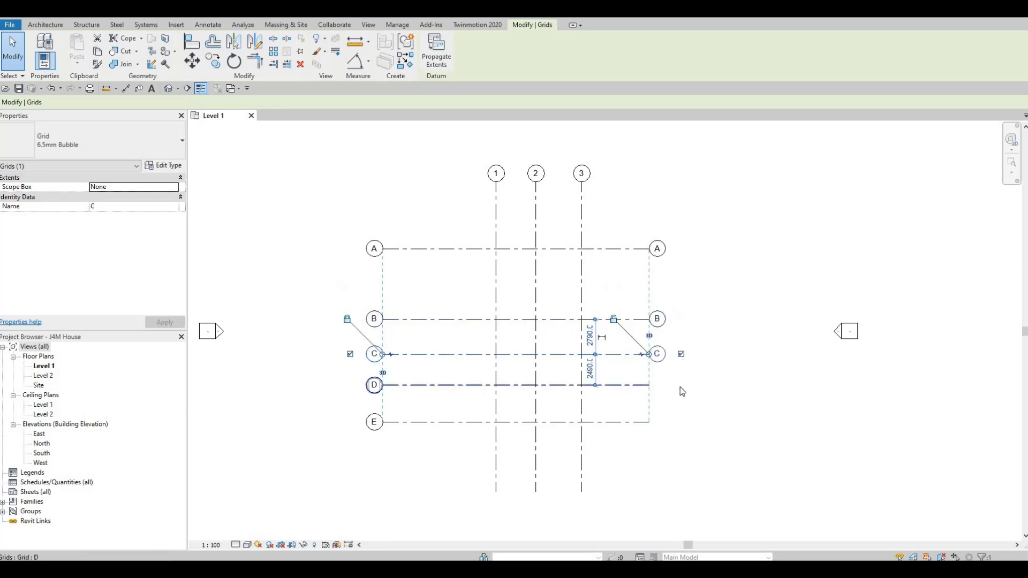
left_click(682, 385)
left_click(621, 423)
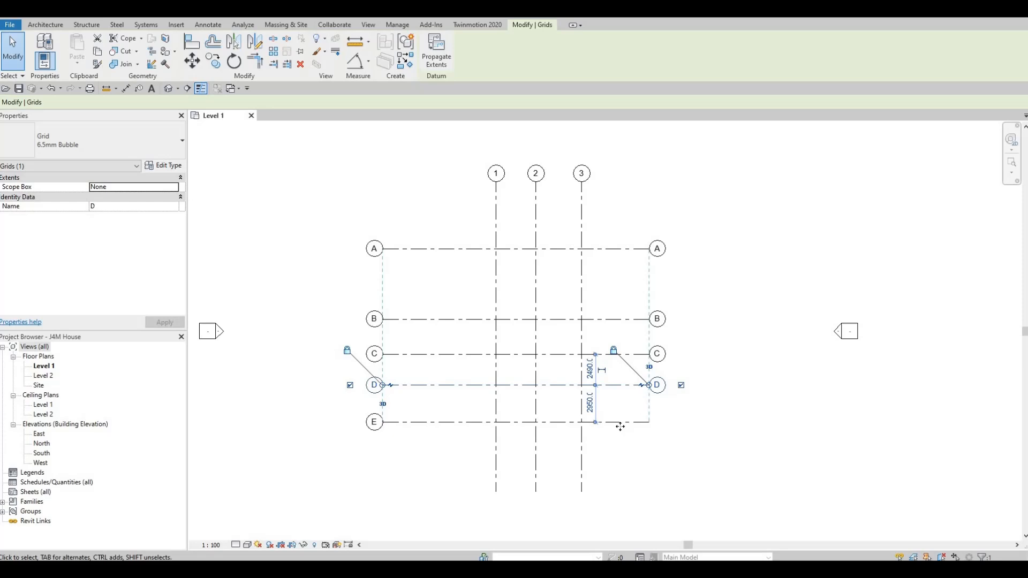
left_click(681, 423)
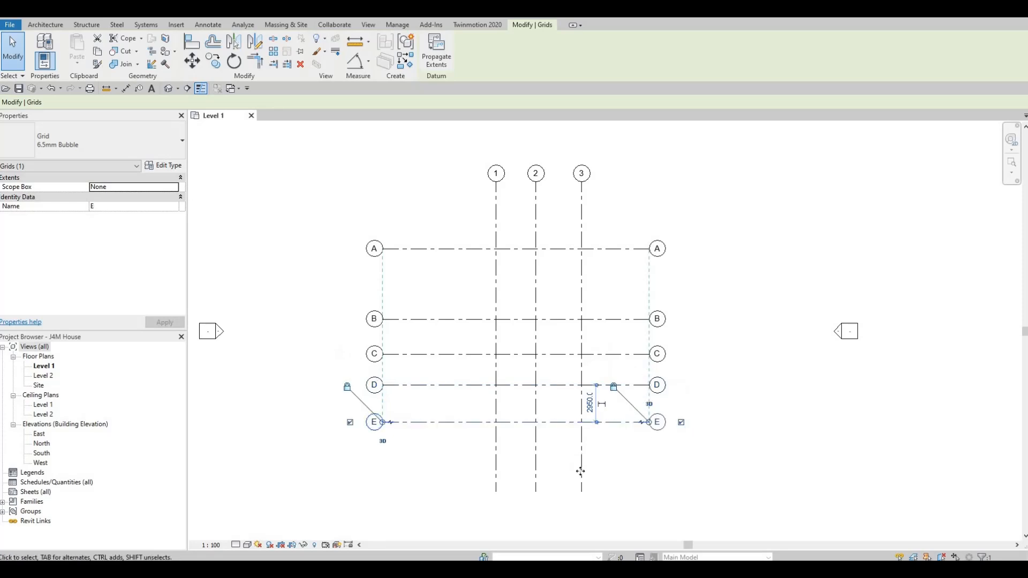
- Show the bubbles at the lower ends of vertical grids 3, 2 and 1
left_click(581, 472)
left_click(581, 524)
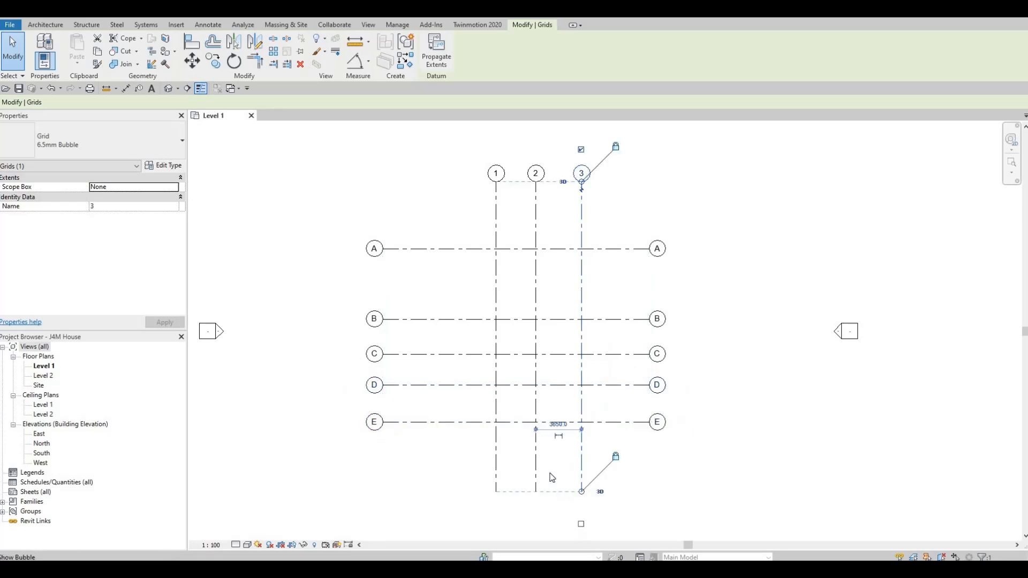
left_click(536, 498)
left_click(536, 524)
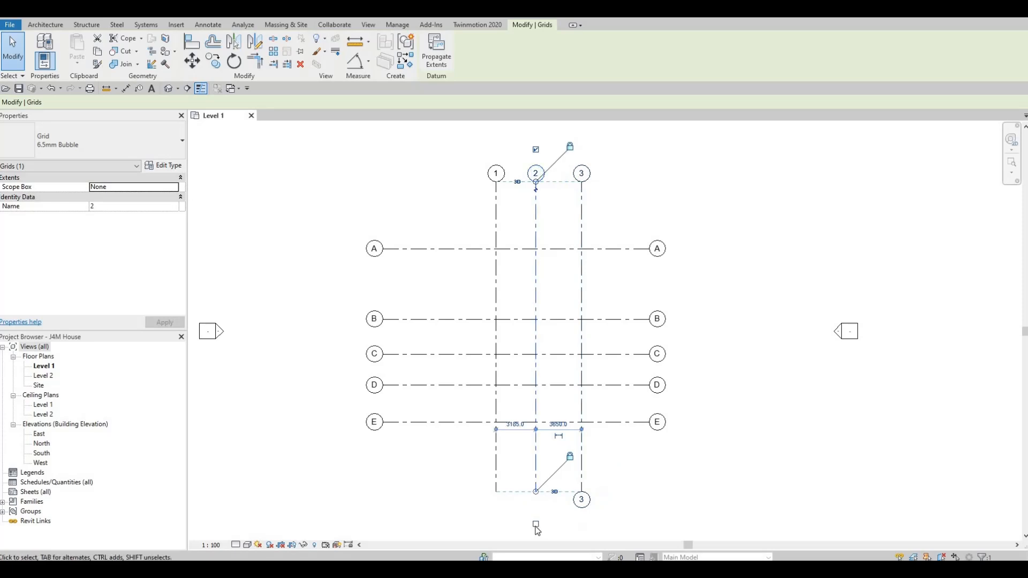
left_click(497, 467)
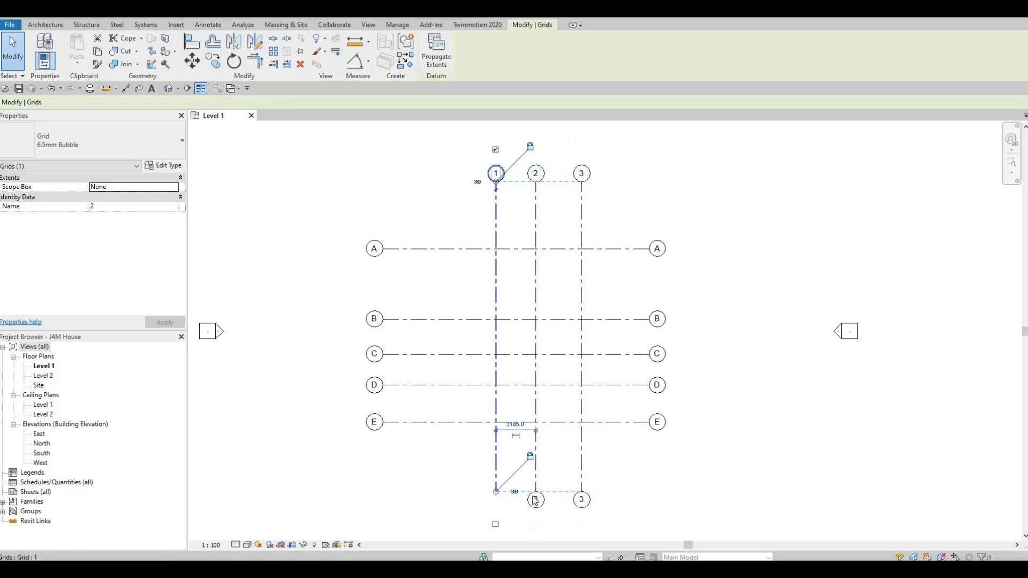
left_click(496, 525)
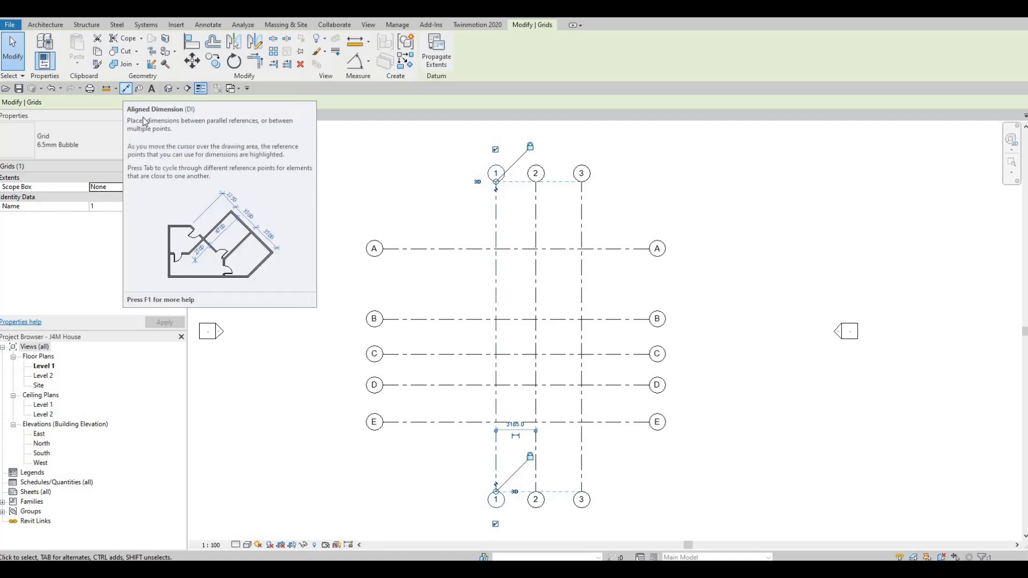
- Place a continuous aligned dimension across grids 1, 2 and 3, just above grid A
key("d")
key("i")
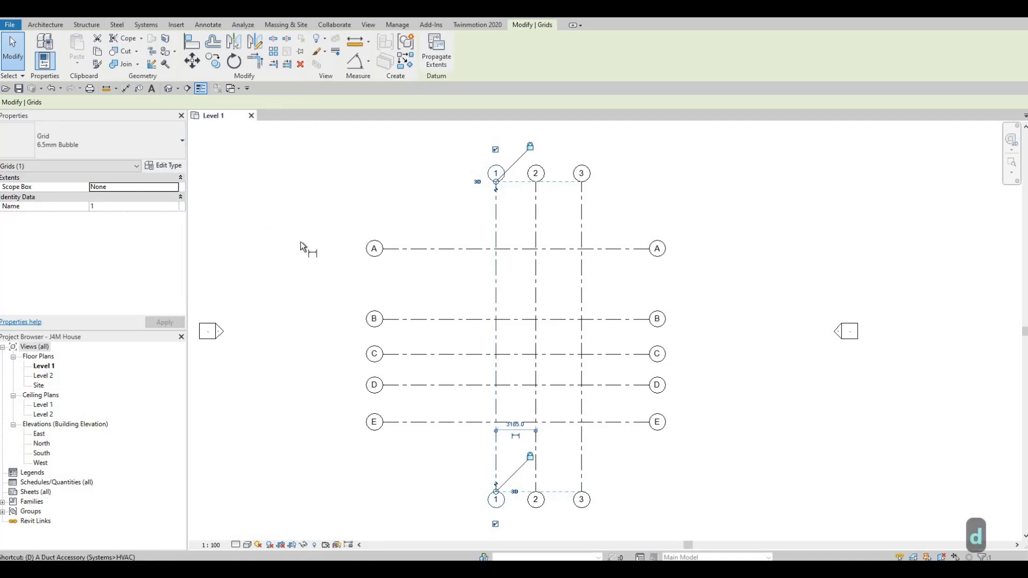
left_click(497, 213)
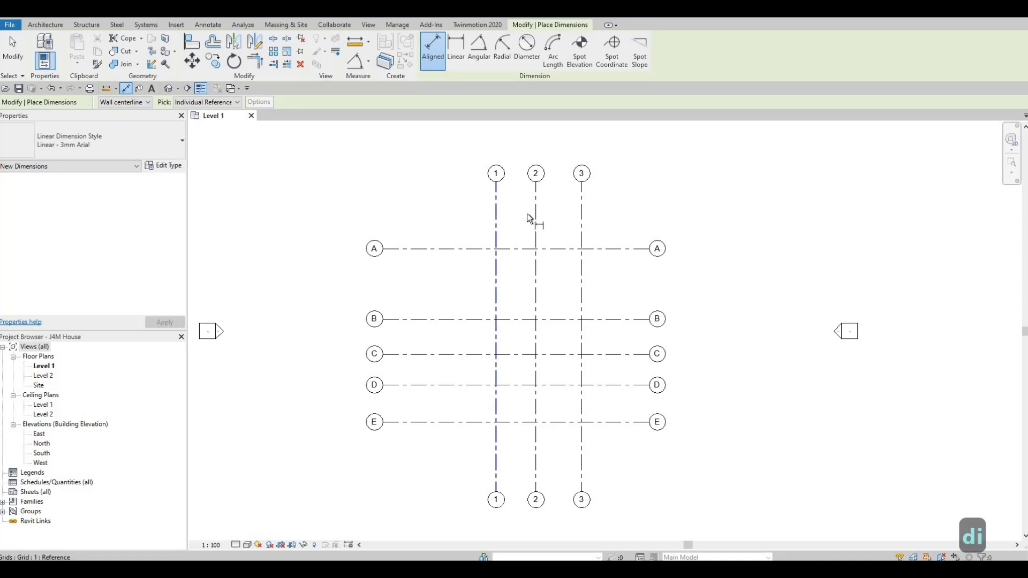
left_click(536, 213)
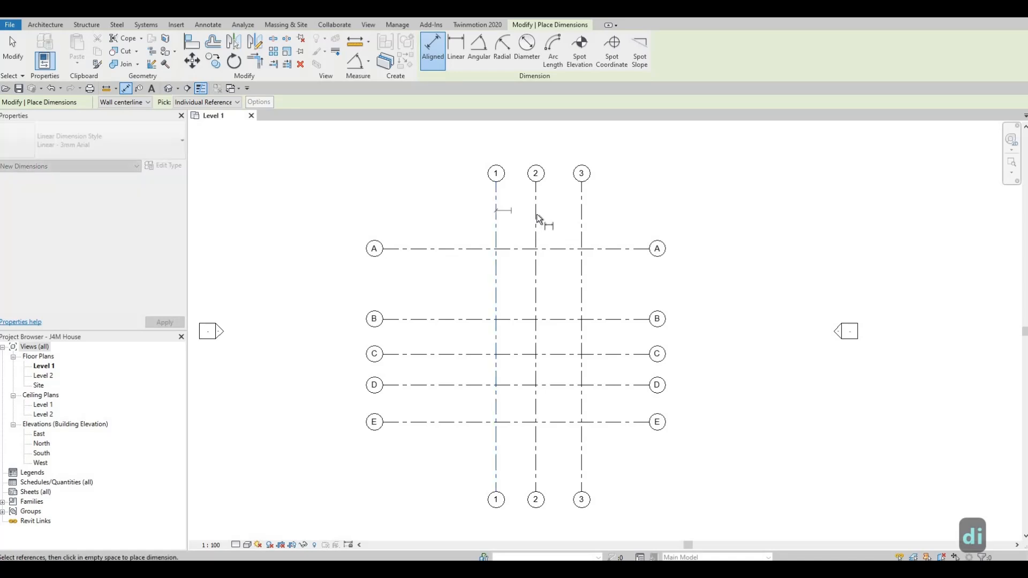
left_click(582, 221)
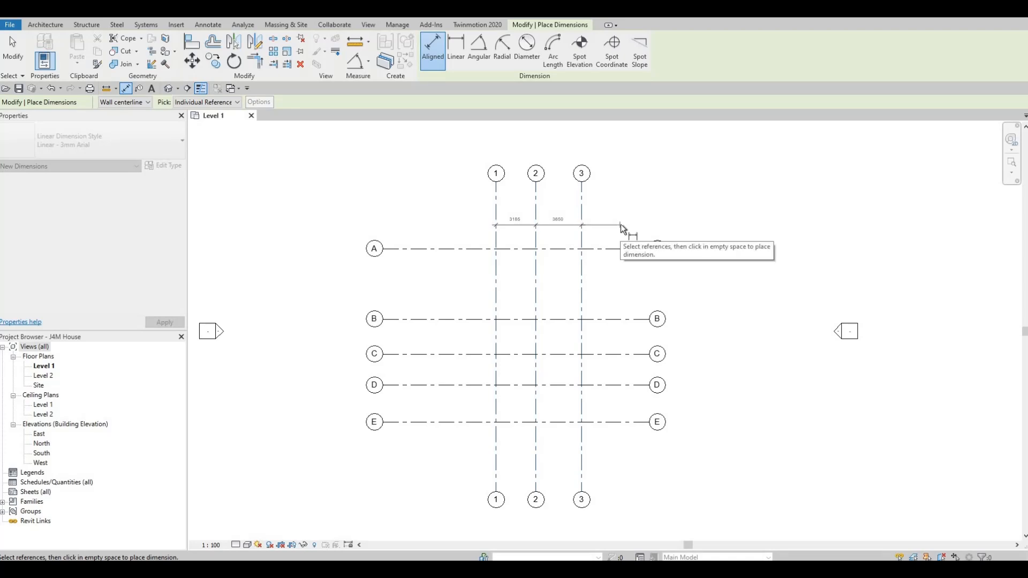
left_click(519, 201)
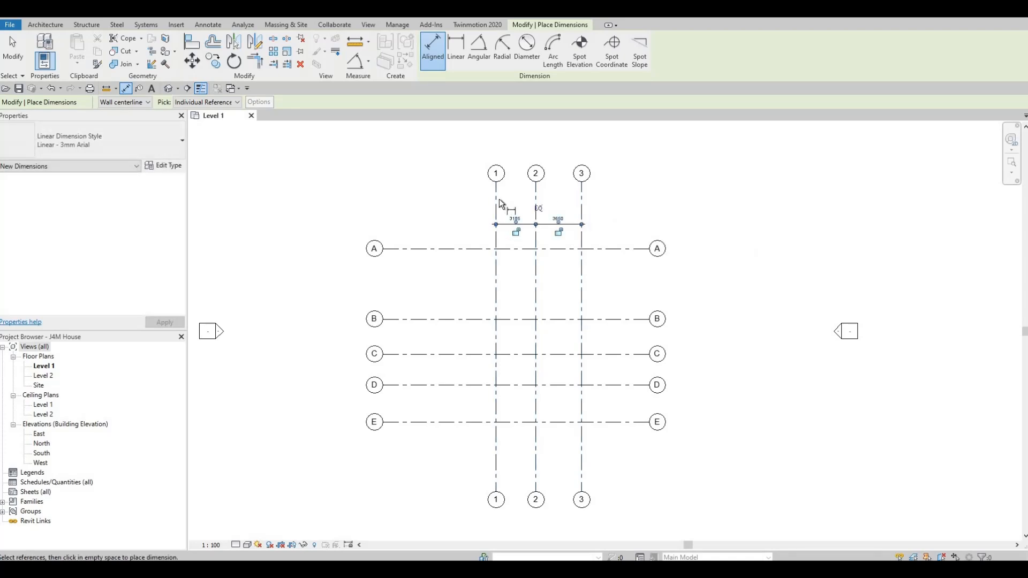
- Add an overall aligned dimension from grid 1 to grid 3 above the individual spacing dimensions
left_click(496, 199)
left_click(582, 201)
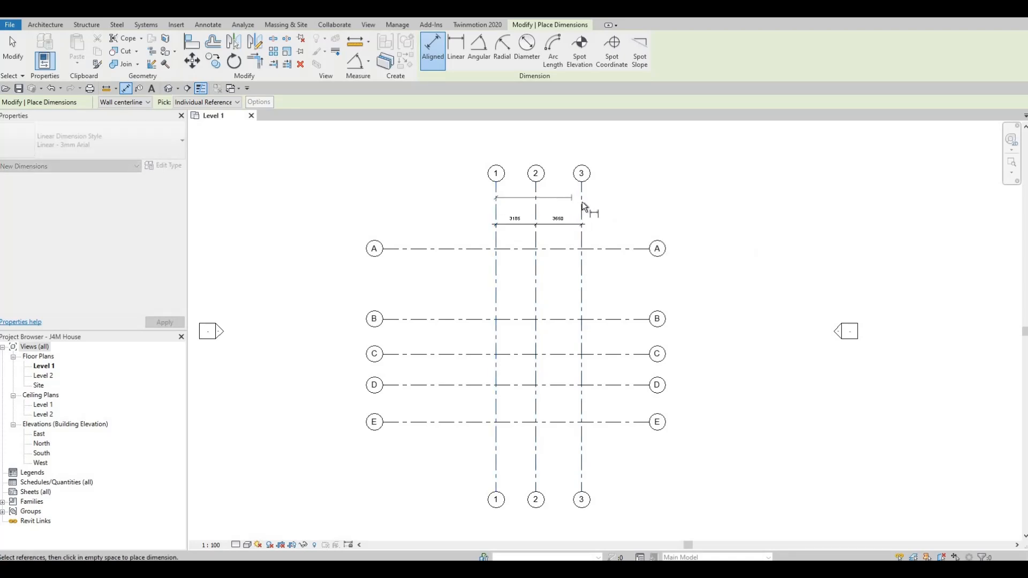
left_click(614, 202)
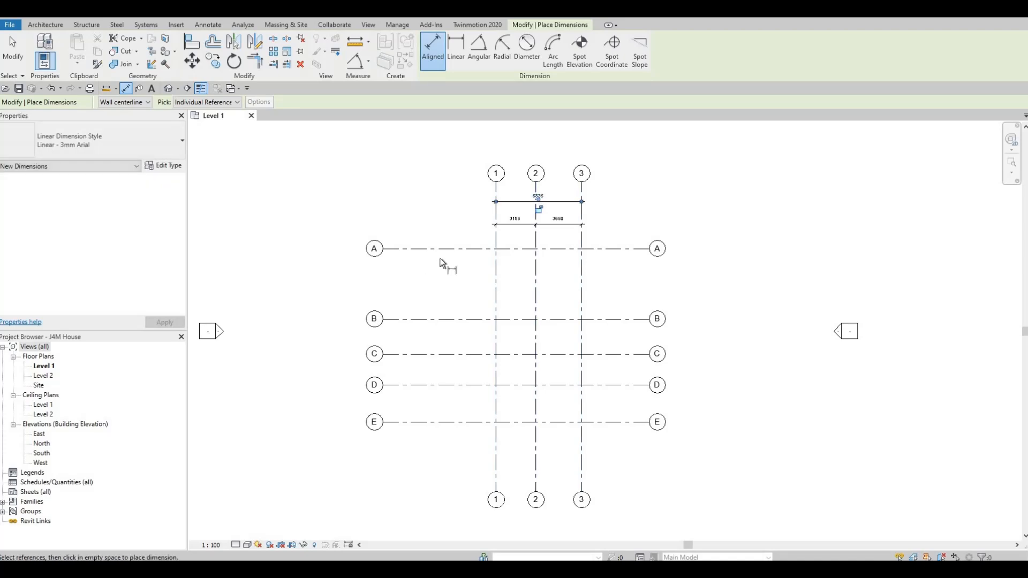
- Place a continuous aligned dimension through grids A, B, C, D and E, just left of grid 1
left_click(455, 249)
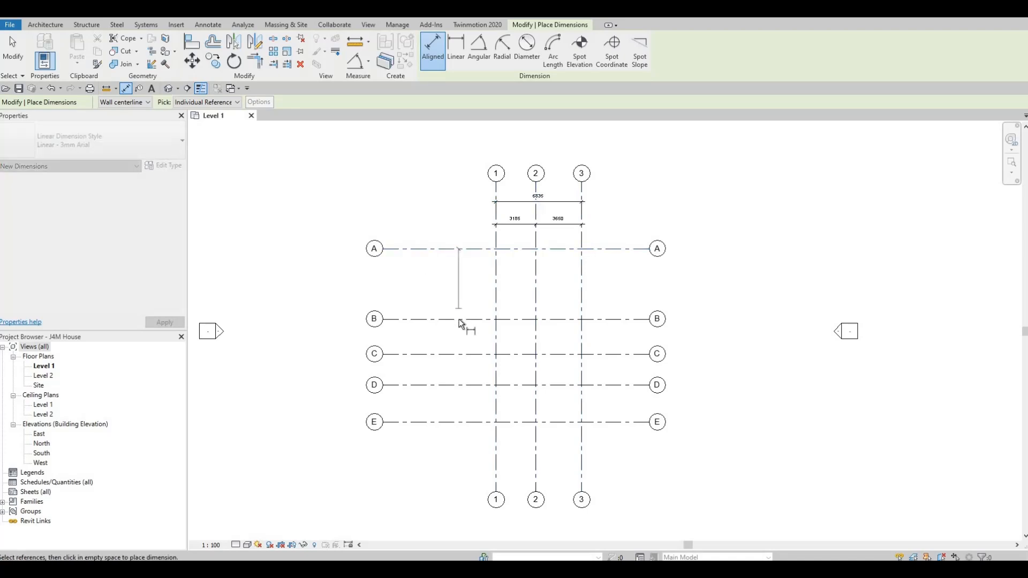
left_click(459, 319)
left_click(462, 385)
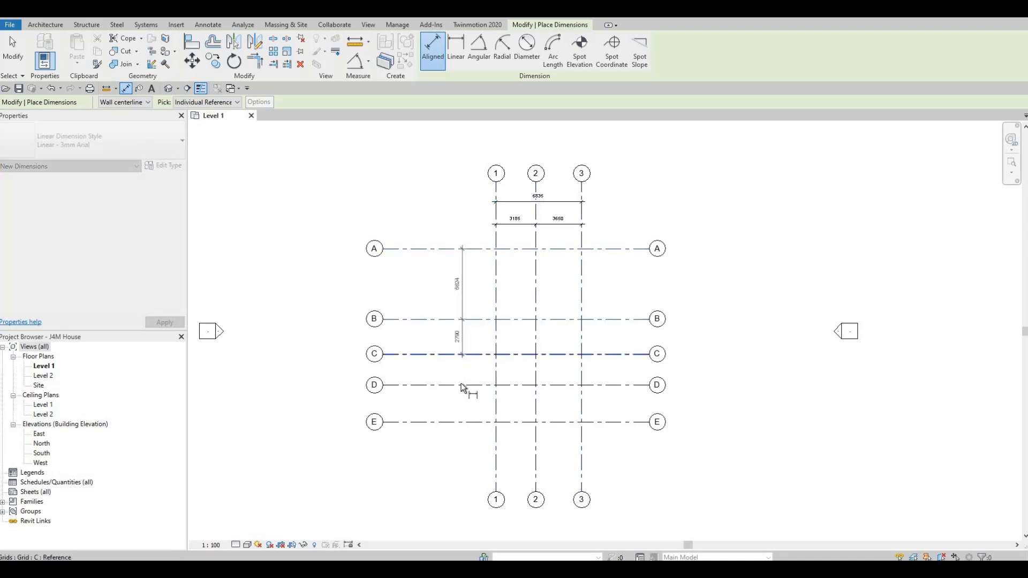
left_click(464, 435)
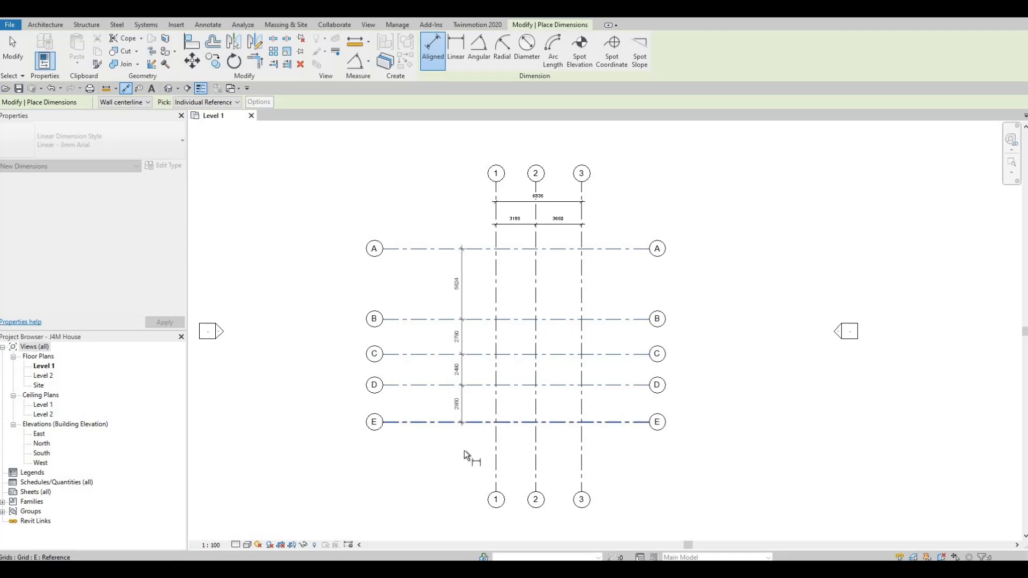
left_click(463, 456)
- Add an overall aligned dimension from grid A to grid E left of the individual spacings and finish dimensioning
left_click(425, 250)
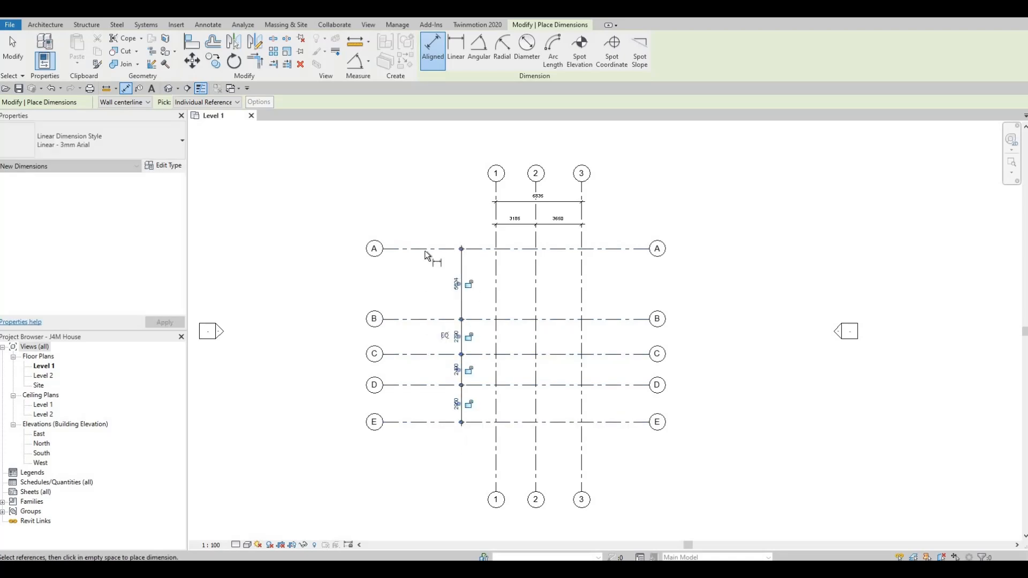
left_click(432, 424)
left_click(432, 450)
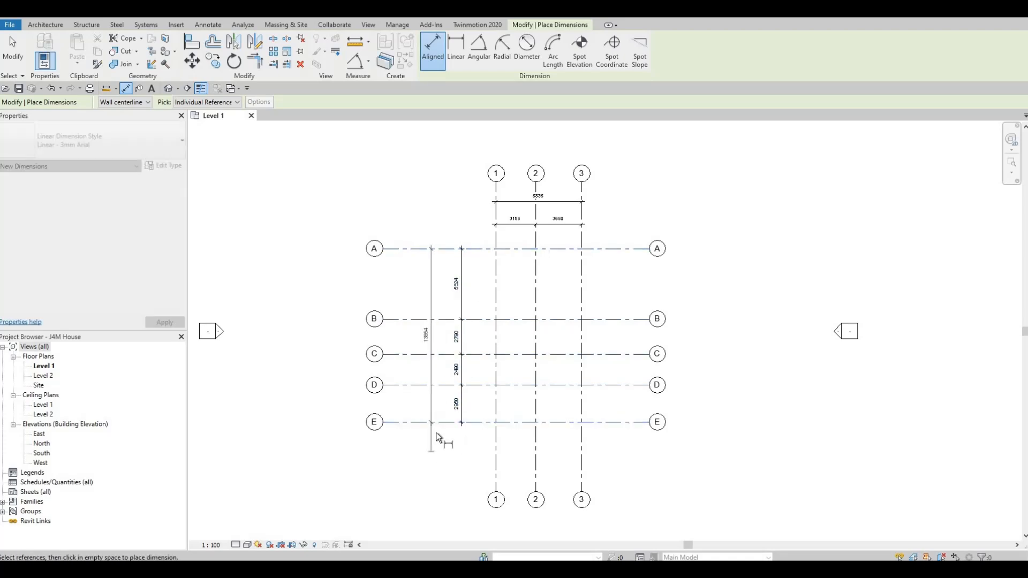
scroll(447, 345, "up", 2)
scroll(474, 346, "down", 3)
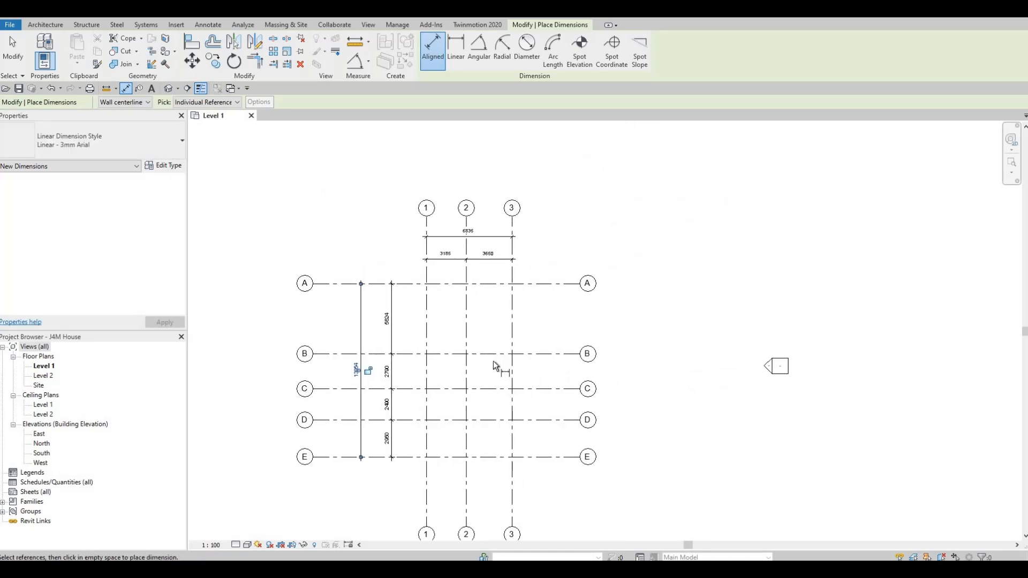
key("Escape")
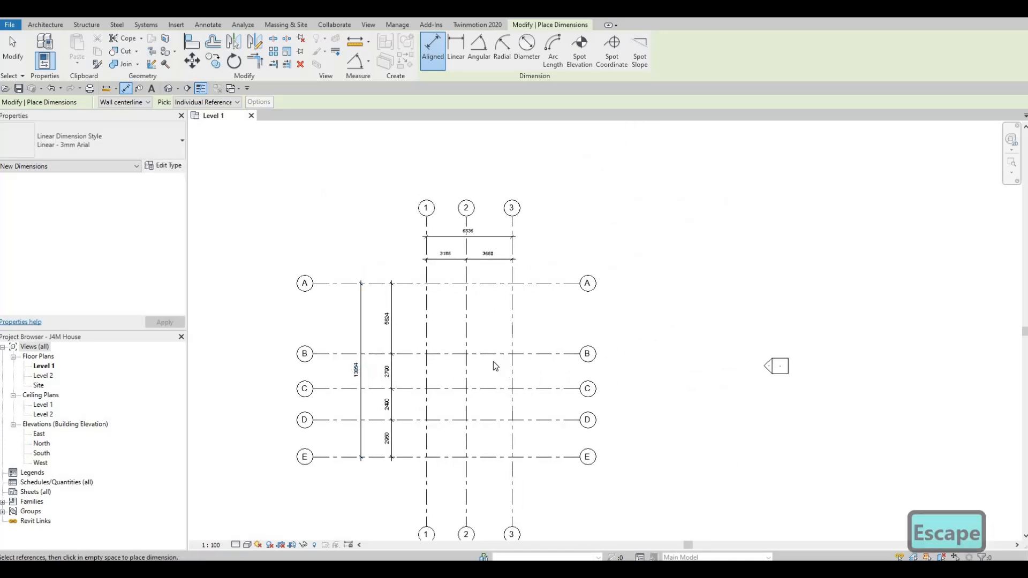
key("Escape")
- Examine the grid spacing and overall dimensions, the grid bubbles and the elevation markers around the Level 1 plan
scroll(434, 324, "up", 3)
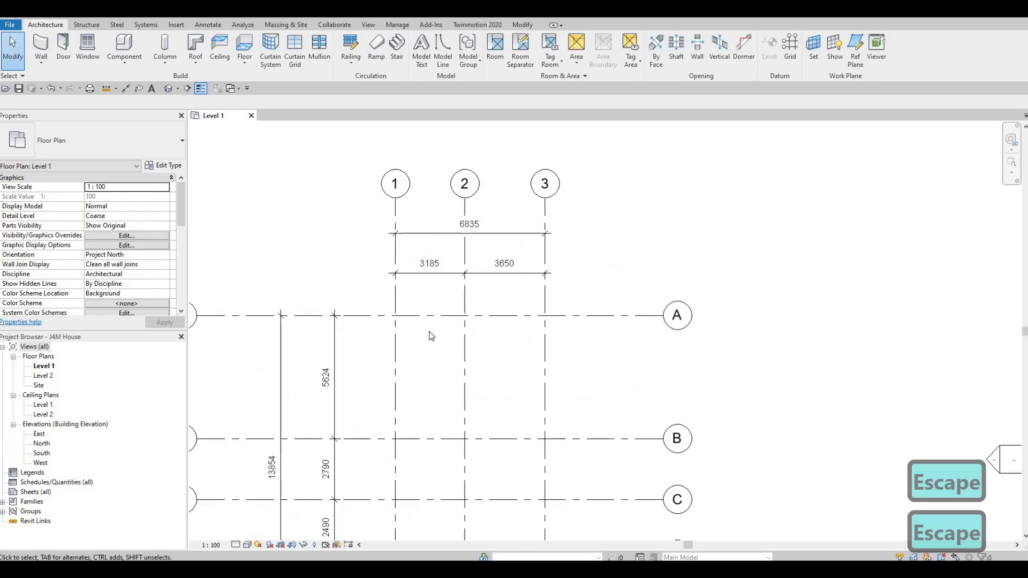
middle_click_drag(420, 383, 532, 328)
middle_click_drag(552, 527, 551, 439)
middle_click_drag(593, 271, 466, 396)
scroll(465, 396, "up", 1)
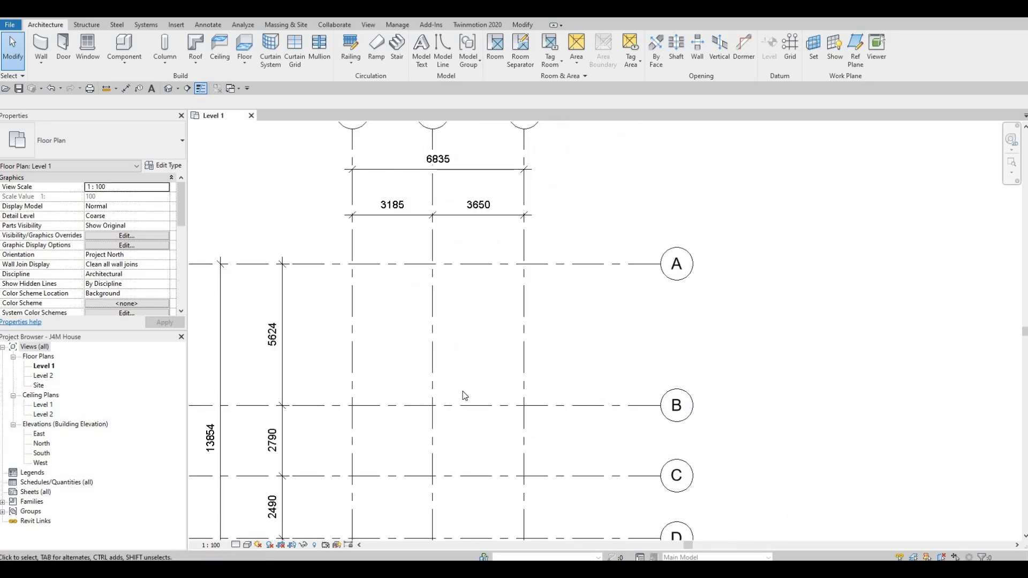
scroll(526, 321, "down", 3)
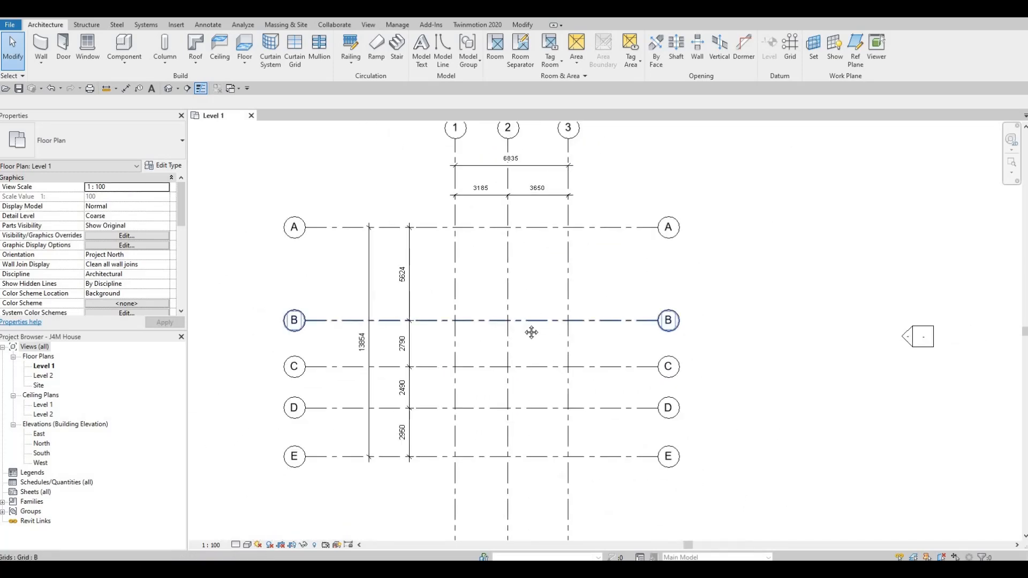
middle_click_drag(525, 334, 530, 349)
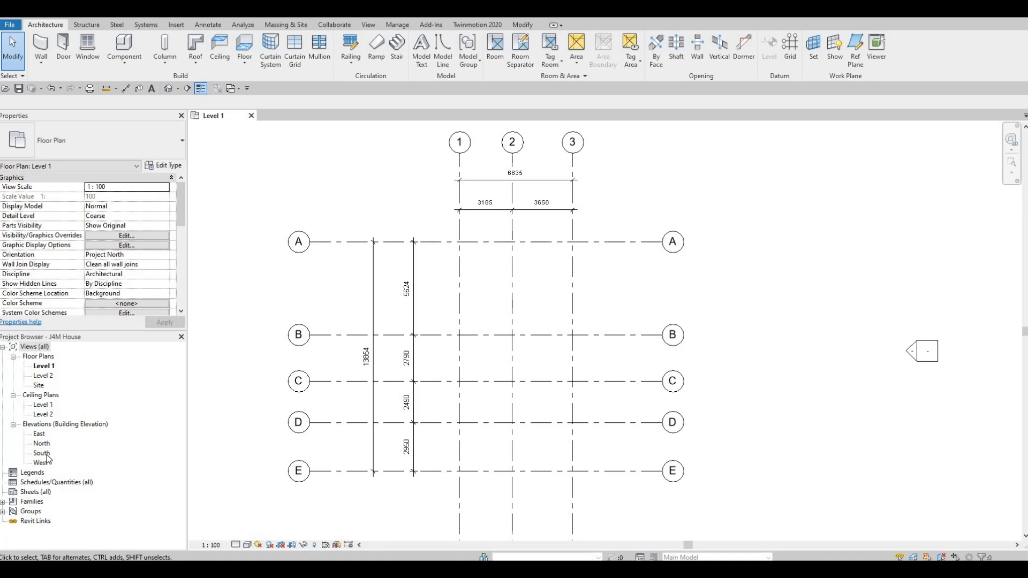
scroll(489, 490, "down", 6)
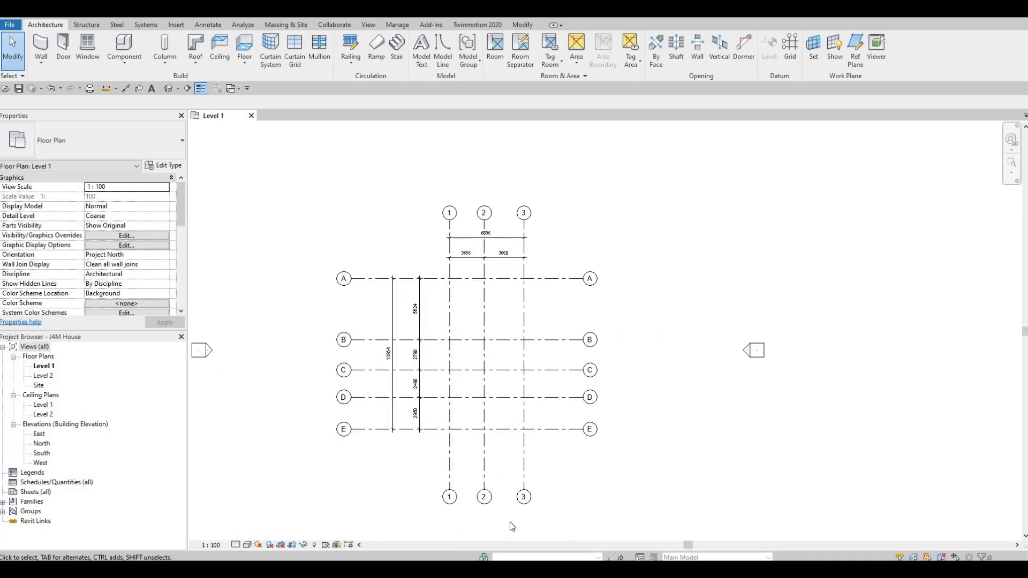
middle_click_drag(515, 386, 546, 177)
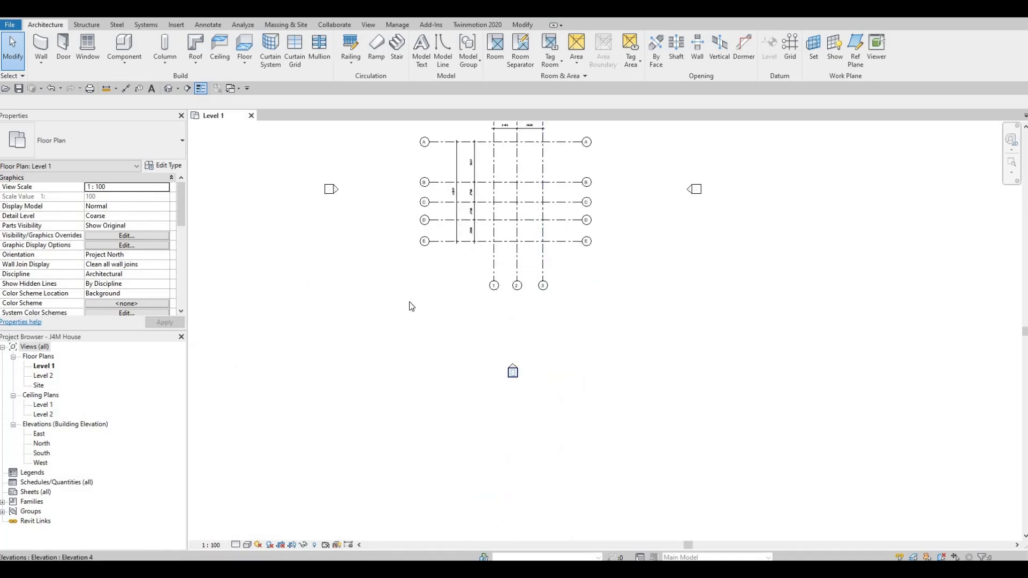
scroll(423, 269, "up", 1)
scroll(586, 207, "up", 1)
middle_click_drag(586, 206, 614, 551)
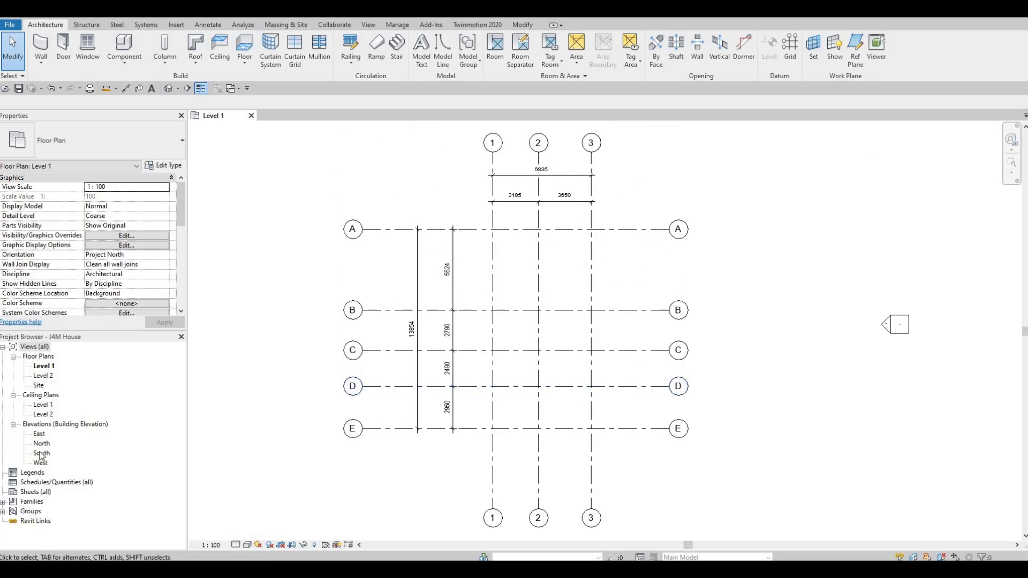
- Open the South elevation and extend the three aligned grids slightly upward by pulling grid 1's upper end
double_click(41, 453)
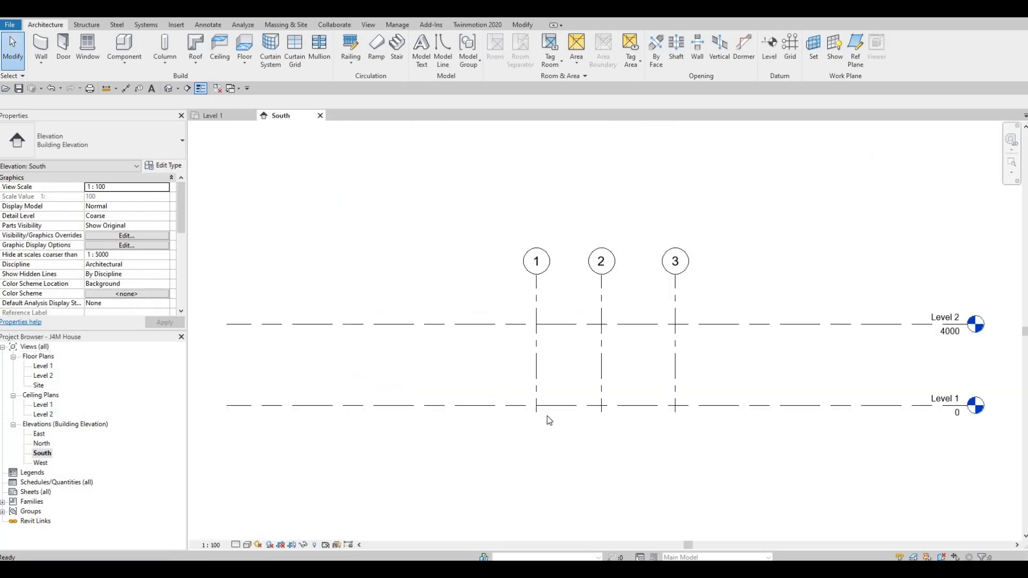
middle_click_drag(438, 363, 314, 346)
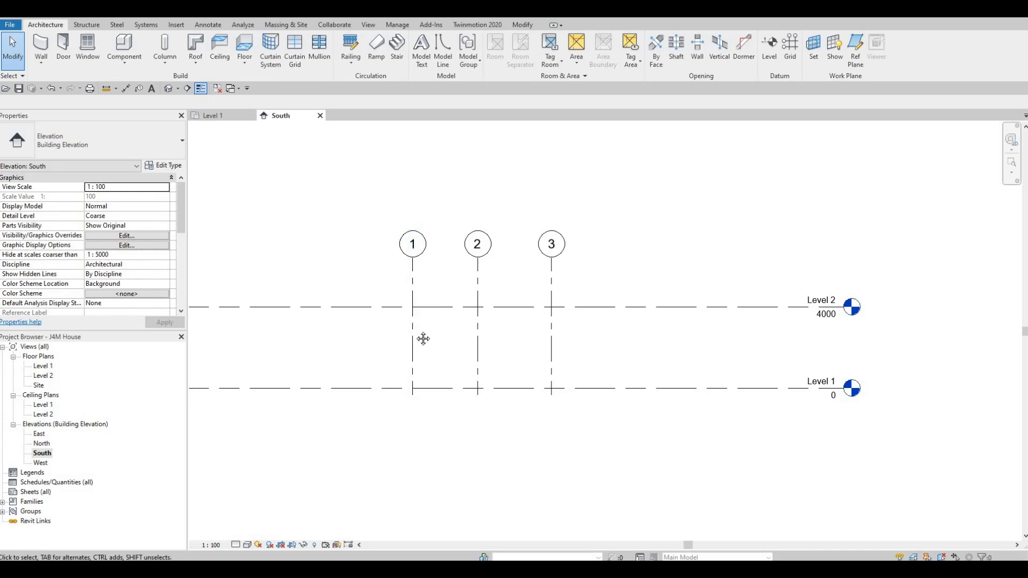
scroll(485, 339, "down", 3)
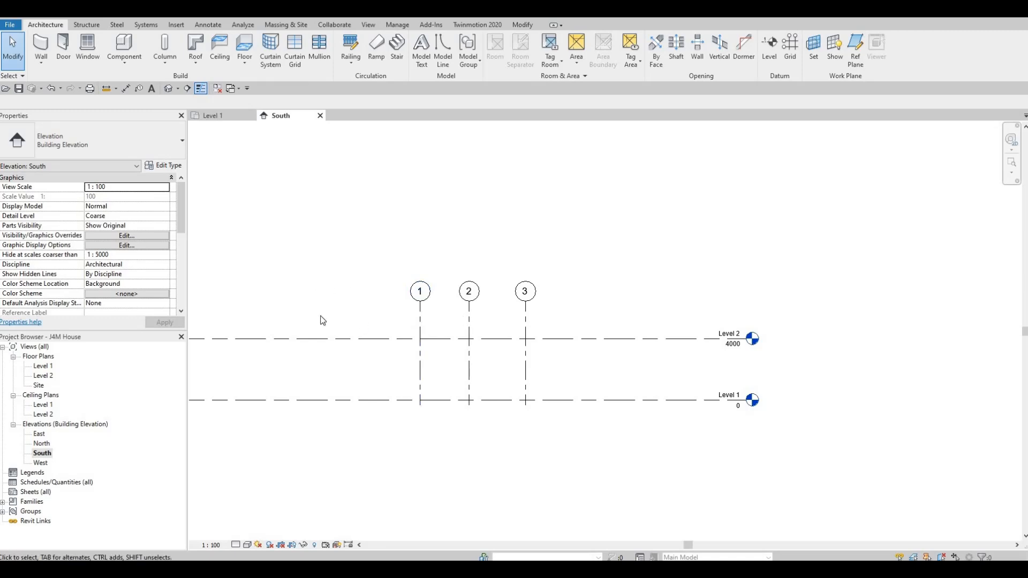
left_click(422, 315)
mouse_move(420, 301)
left_mouse_down()
mouse_move(422, 338)
mouse_move(423, 296)
left_mouse_up()
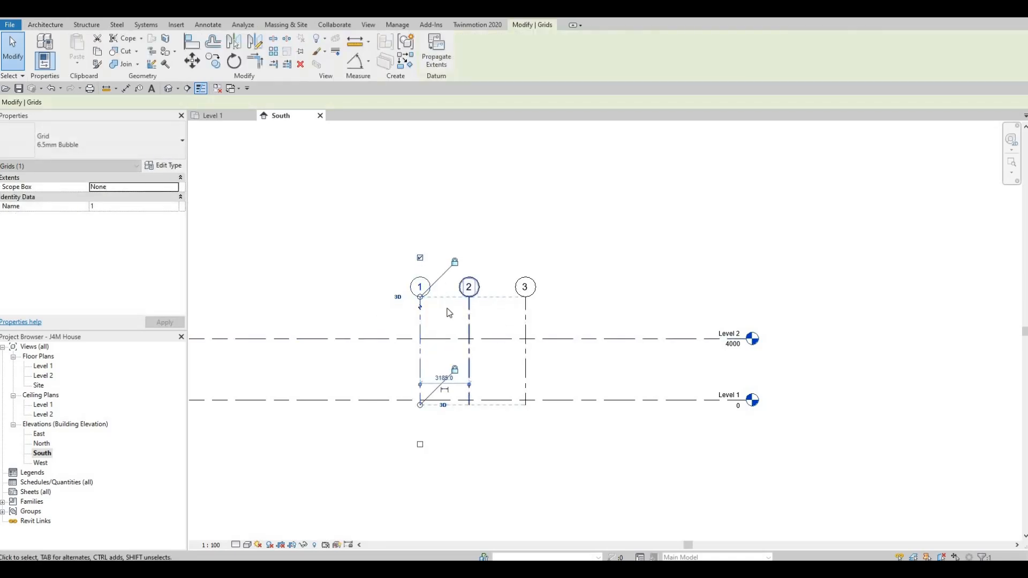
- Lower the tops of grids 1 to 3 below Level 2 in the South elevation and compare the Level 2 plan before and after
double_click(46, 377)
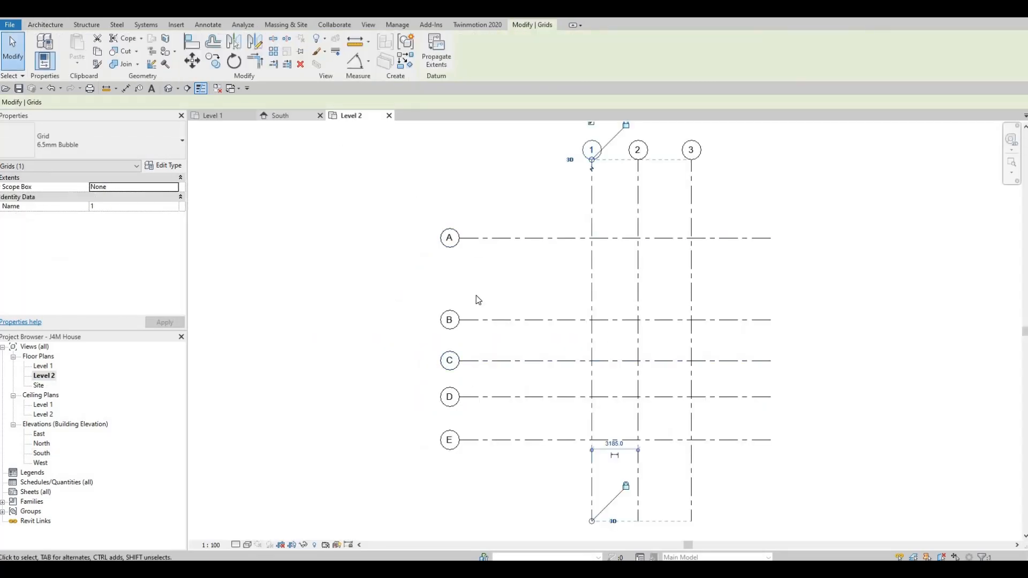
left_click(284, 116)
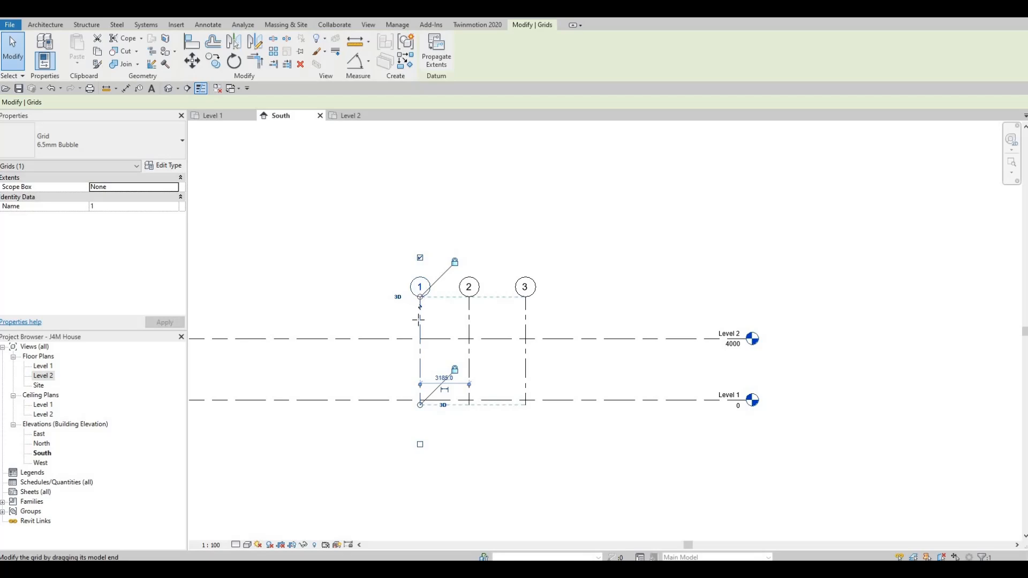
left_click_drag(419, 319, 420, 385)
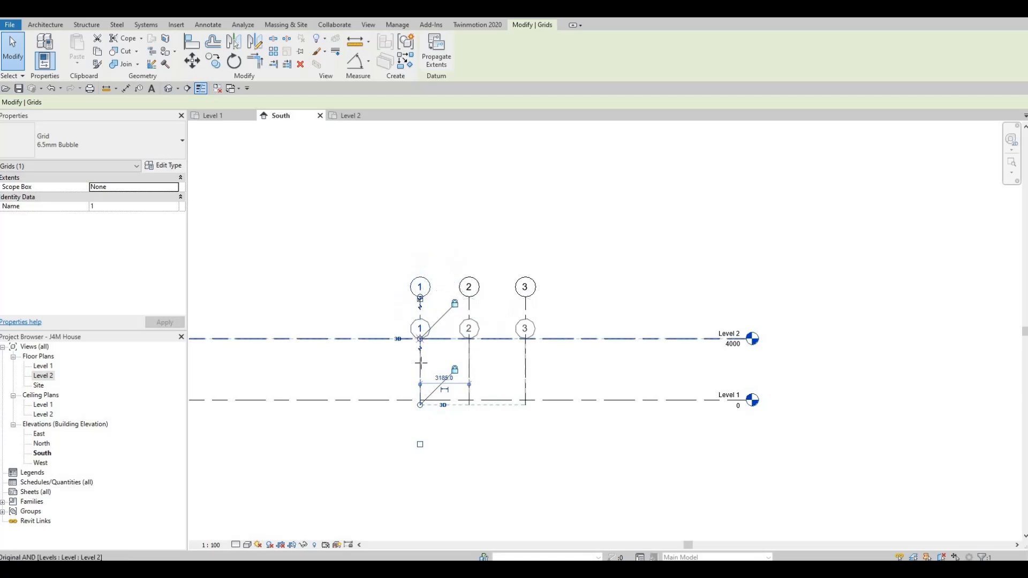
left_click(365, 117)
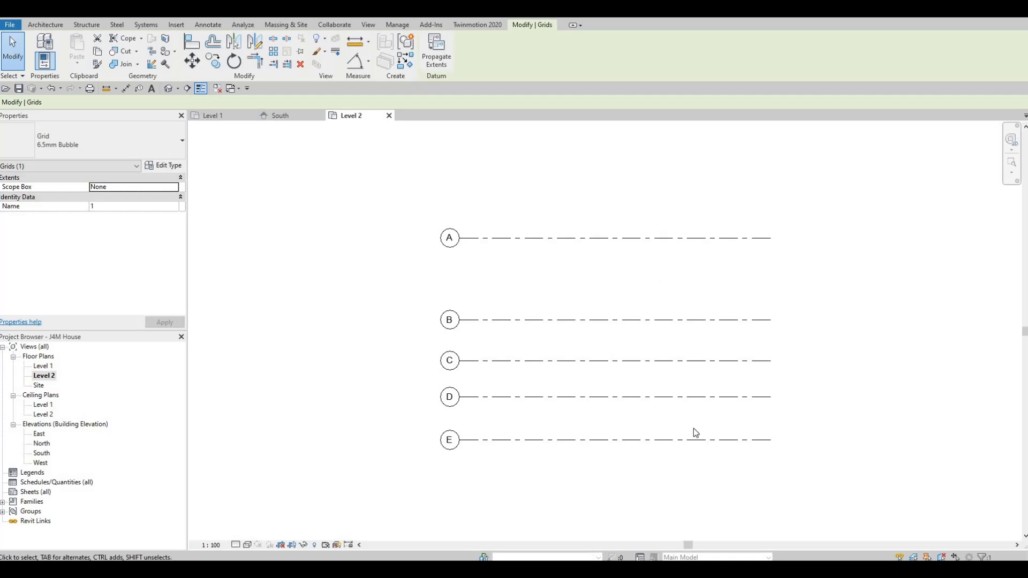
left_click(279, 118)
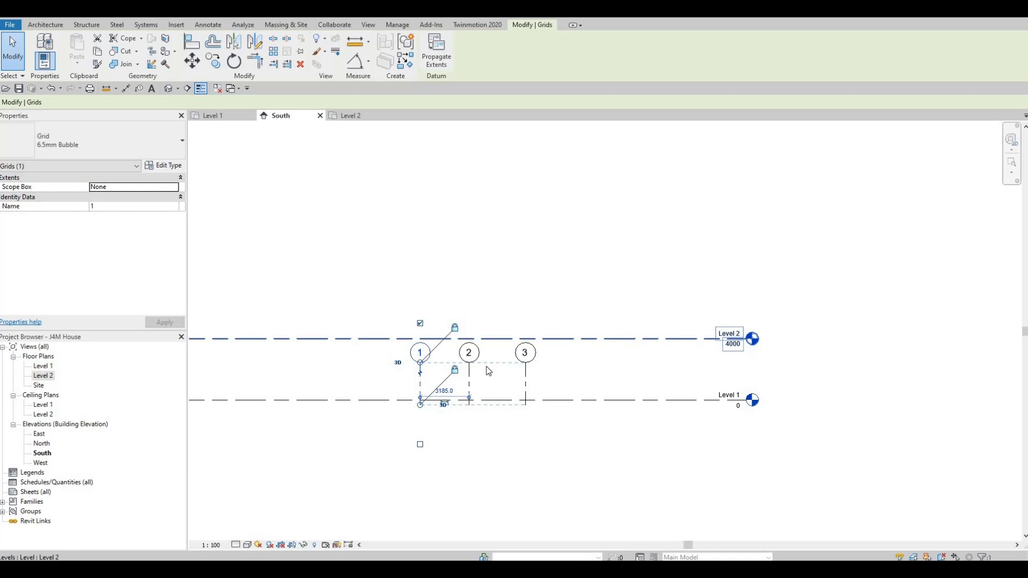
- Extend the tops of grids 1 to 3 well above Level 2 in the South elevation and check them in the Level 2 plan
left_click_drag(423, 356, 441, 226)
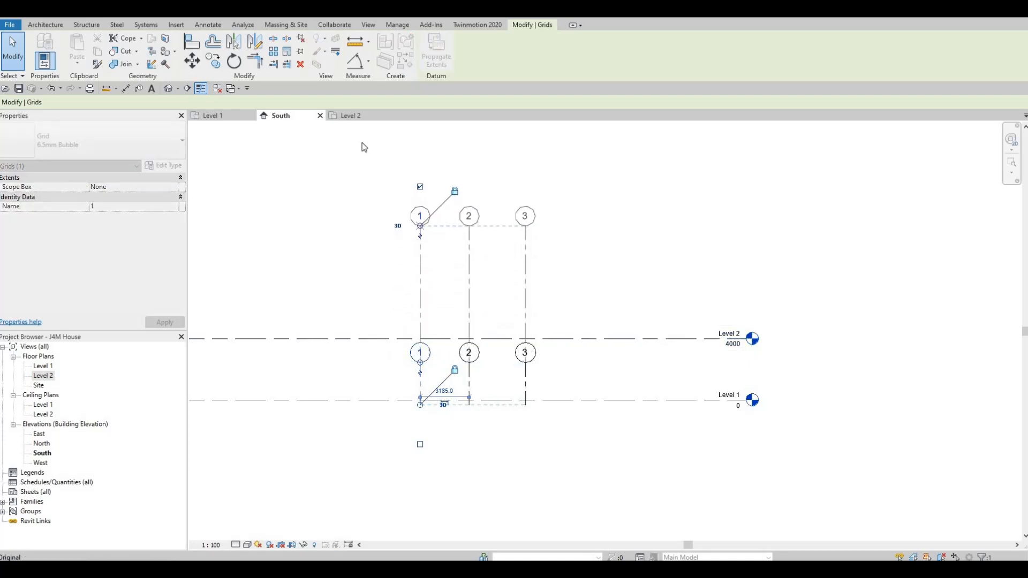
left_click(354, 115)
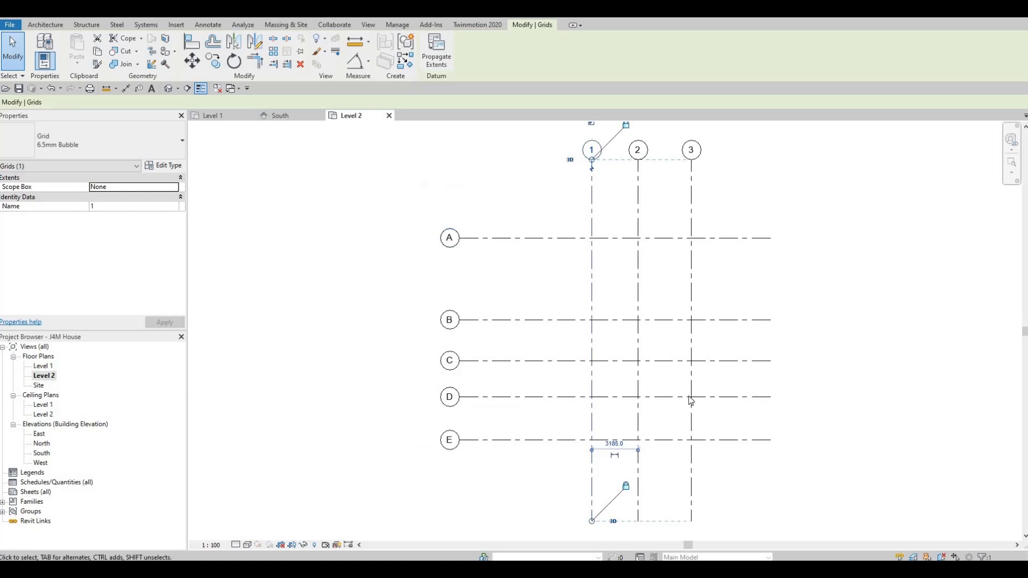
left_click(292, 117)
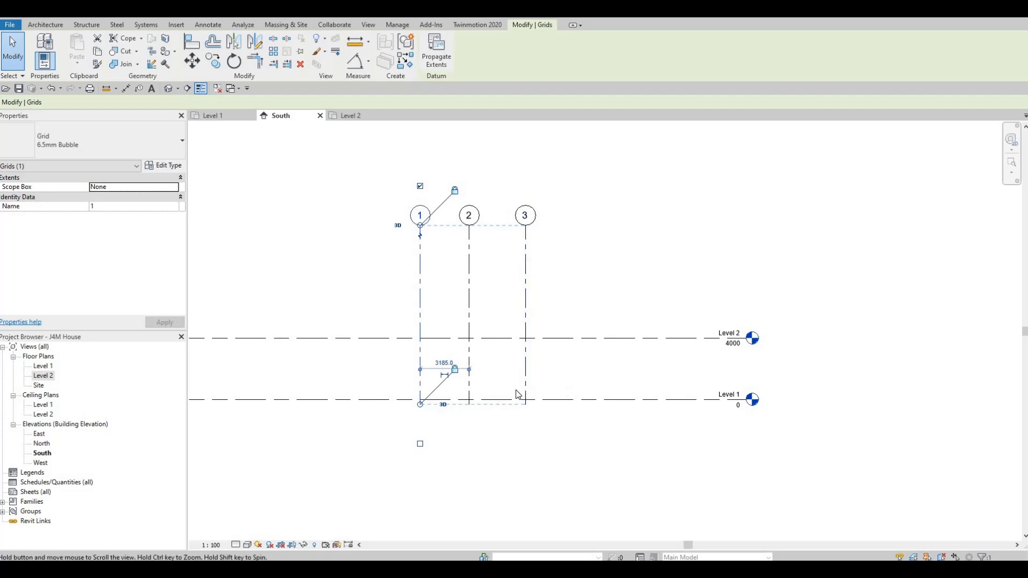
middle_click_drag(519, 394, 537, 380)
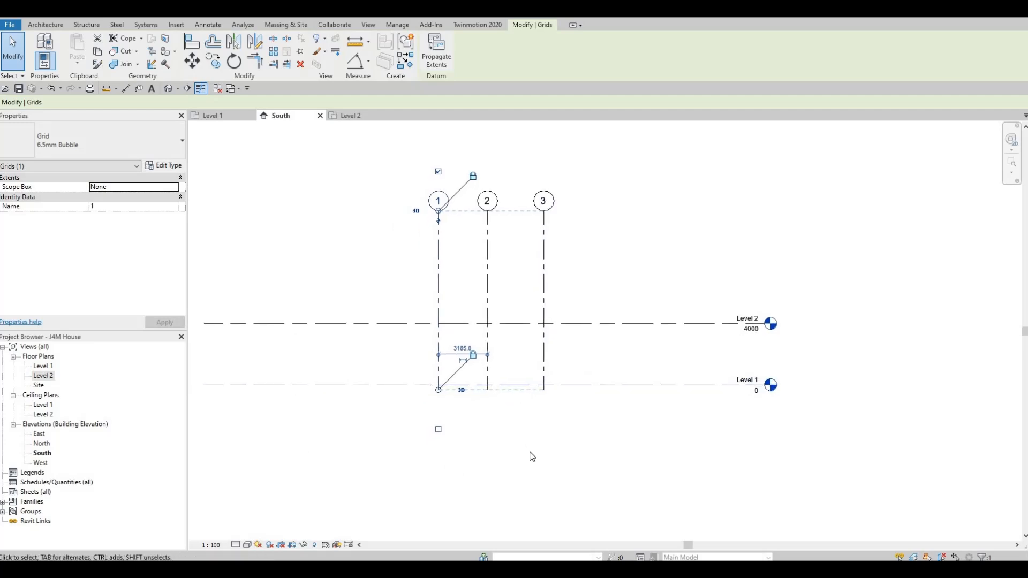
key("Escape")
key("Escape")
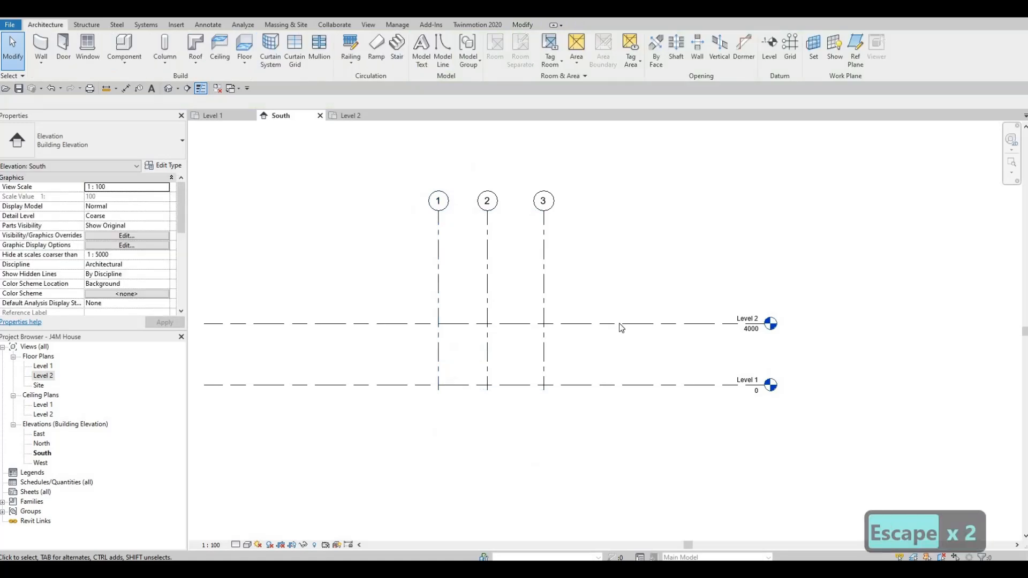
- Set the elevation of Level 2 to 3000 in the South elevation
left_click(751, 334)
left_click(750, 333)
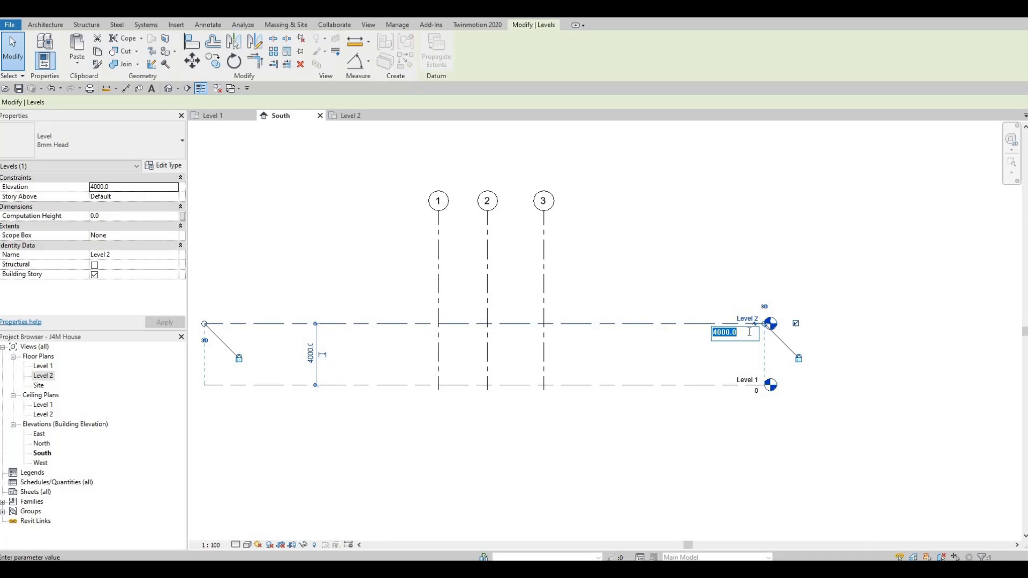
type("3000")
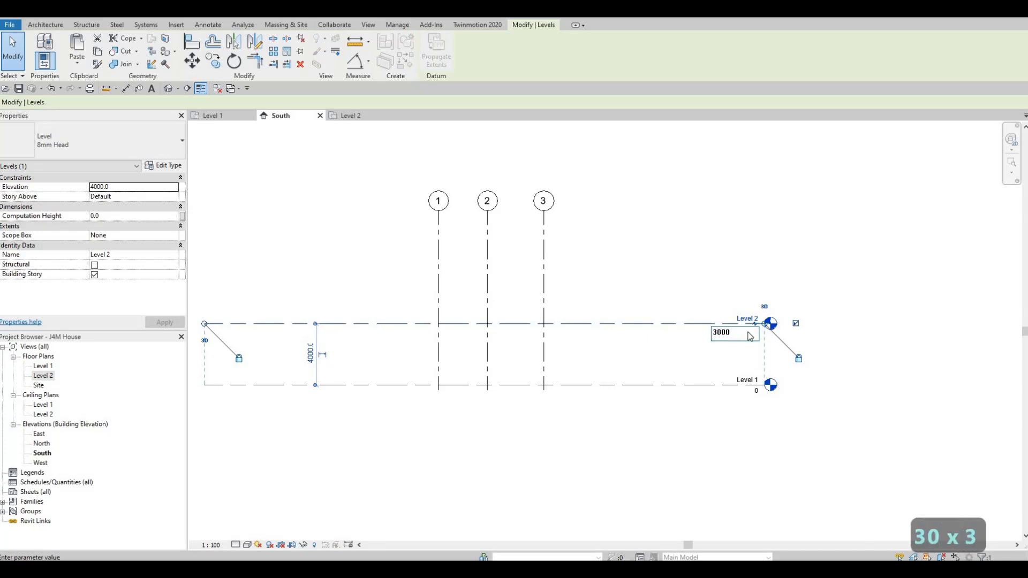
key("Return")
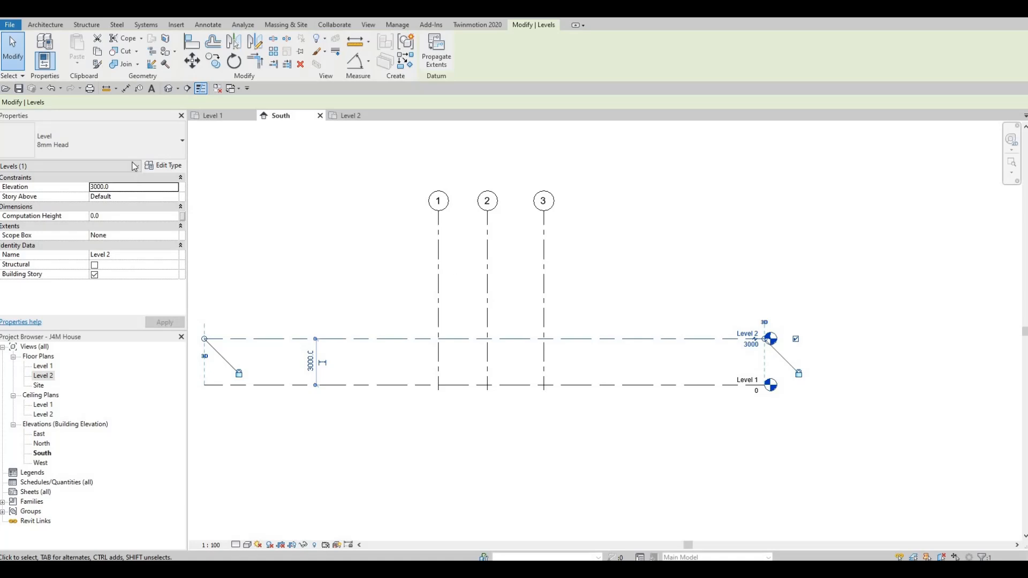
- Draw a level 3000 mm above Level 2, aligned with the ends of the existing levels, and undo it
left_click(47, 25)
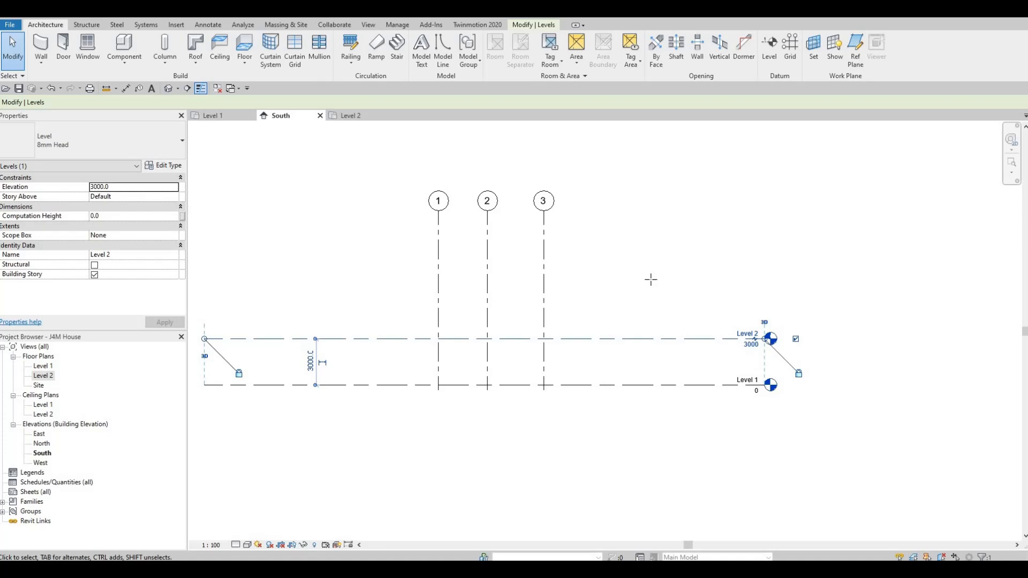
key("l")
key("l")
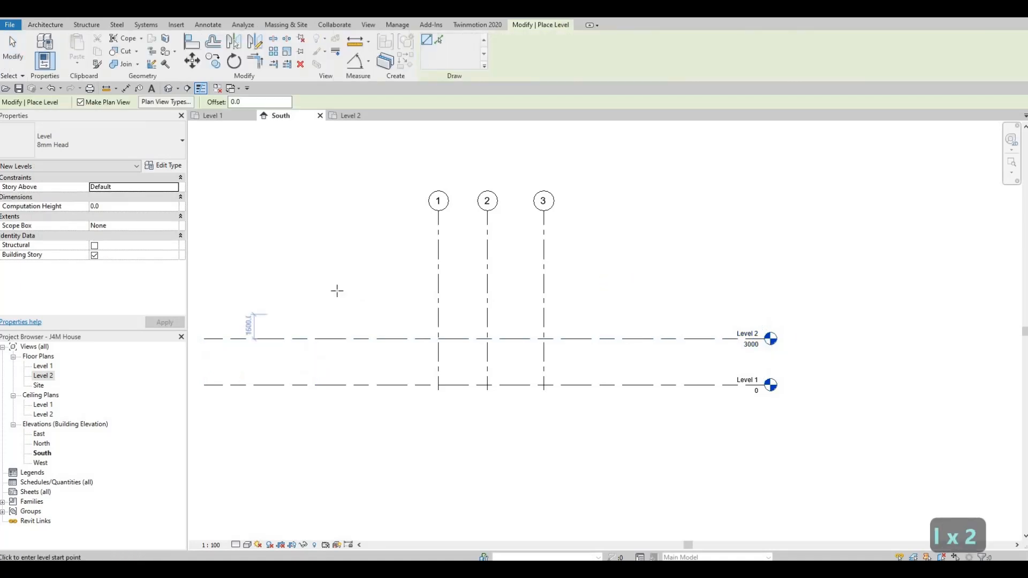
middle_click_drag(336, 291, 418, 271)
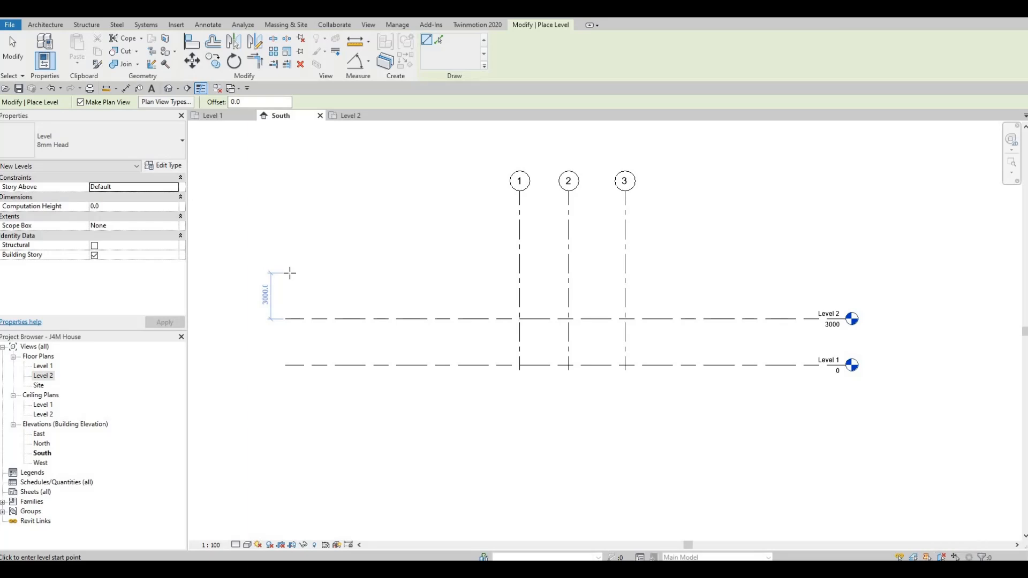
left_click(286, 273)
left_click(851, 273)
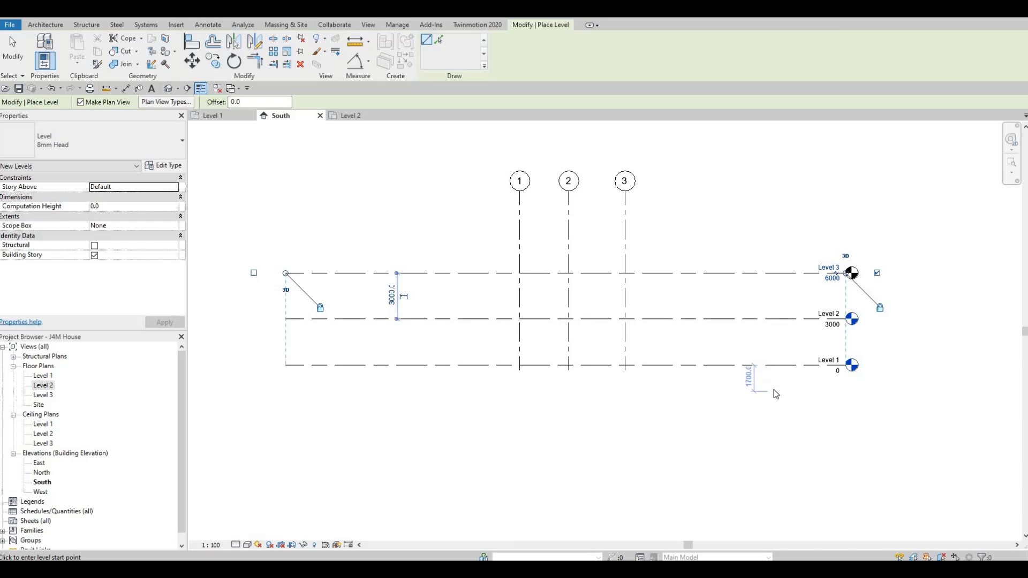
key("Escape")
key("Escape")
key("Escape")
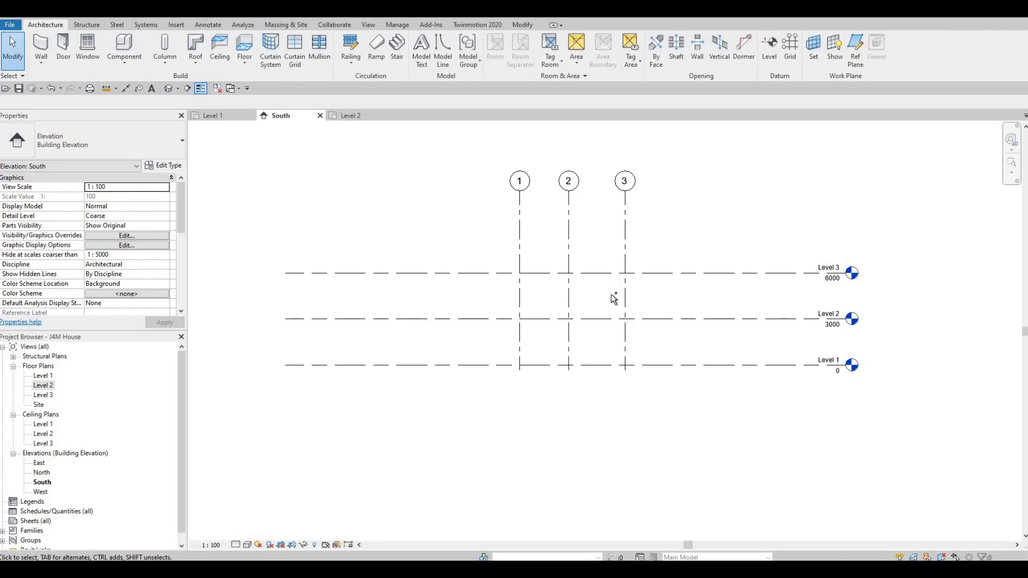
key("ctrl+z")
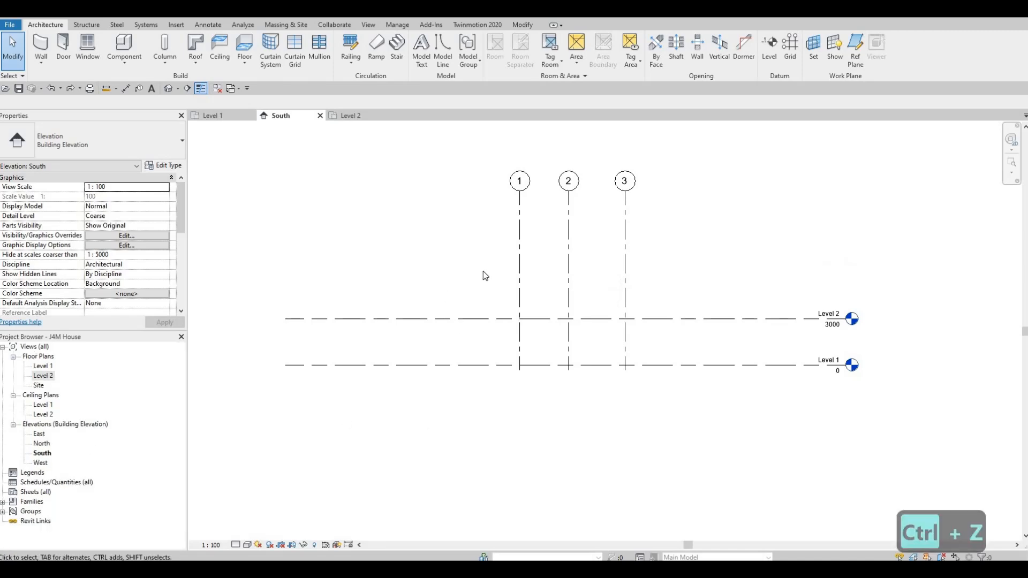
- Copy Level 2 upward twice at 3000 mm intervals using the multiple copy option
left_click(664, 321)
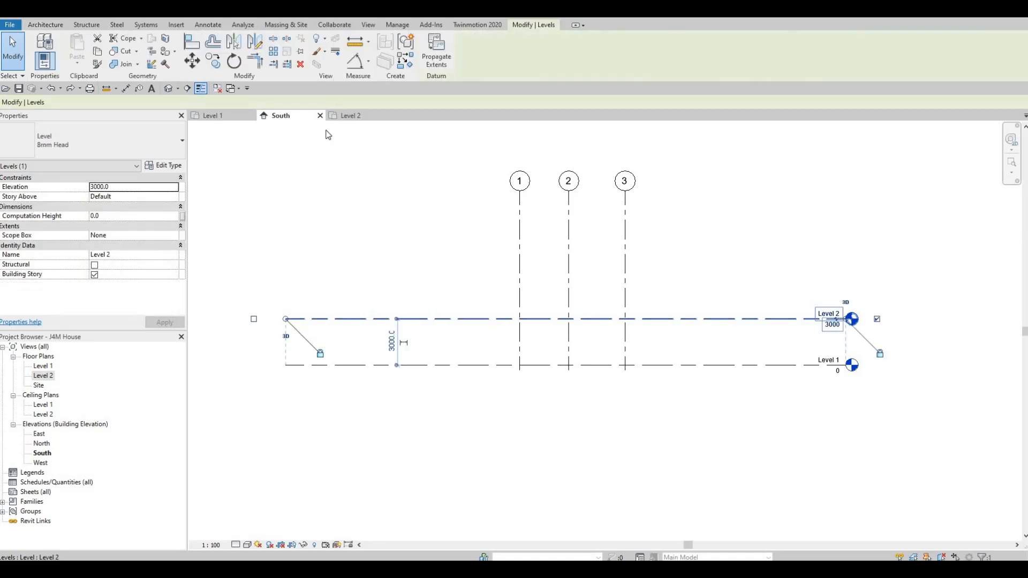
left_click(214, 66)
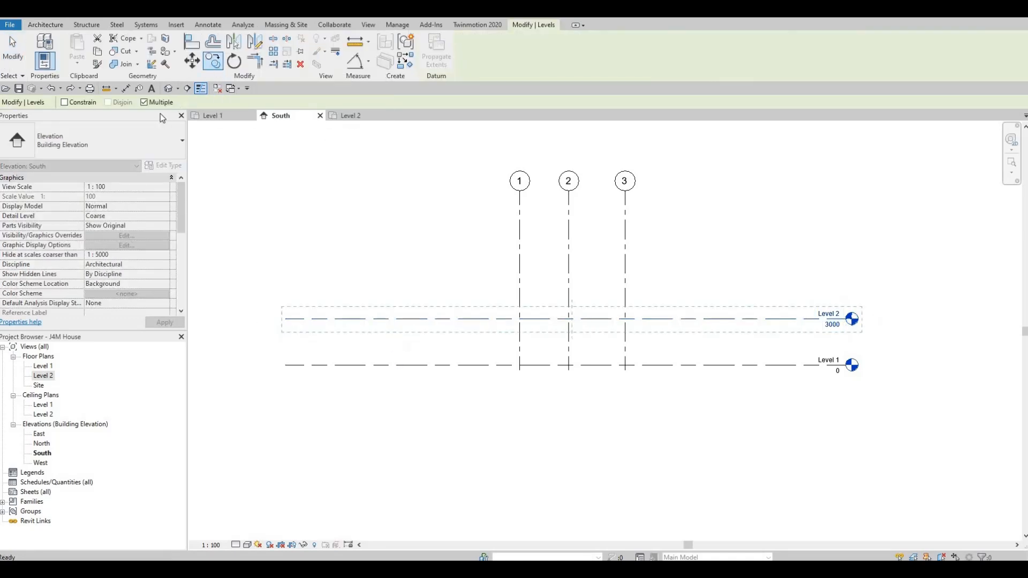
left_click(647, 319)
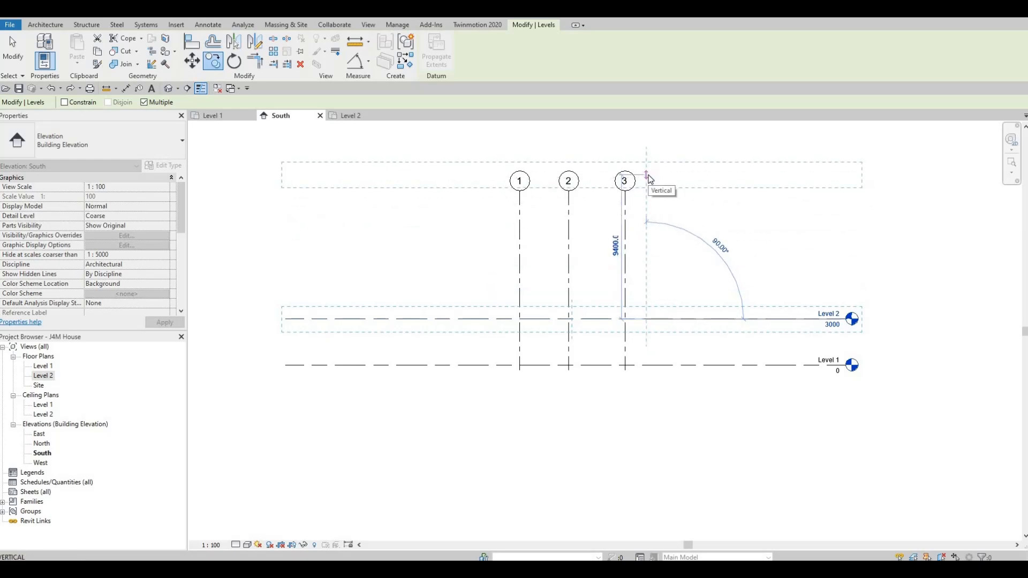
type("3000")
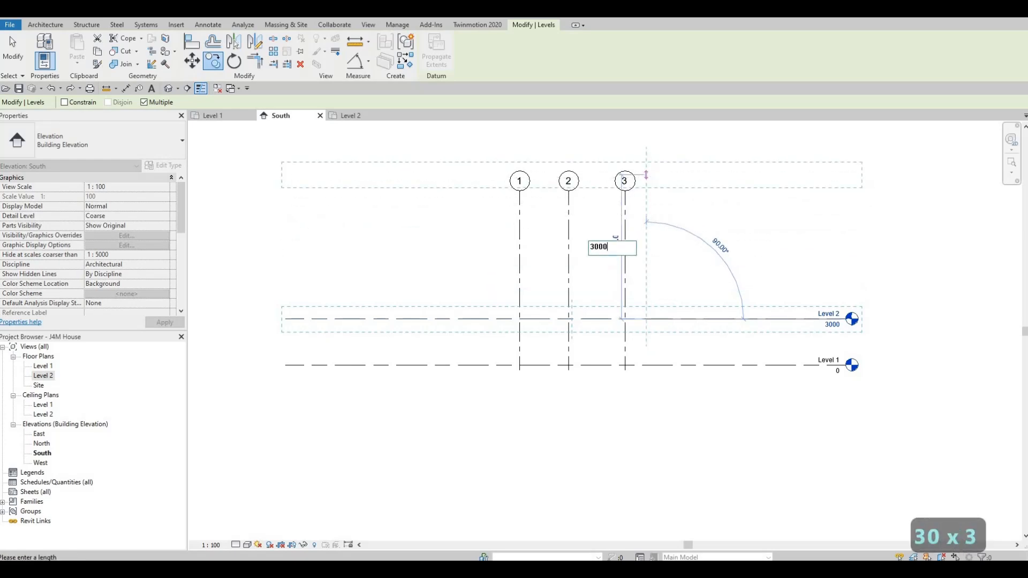
key("Return")
type("30")
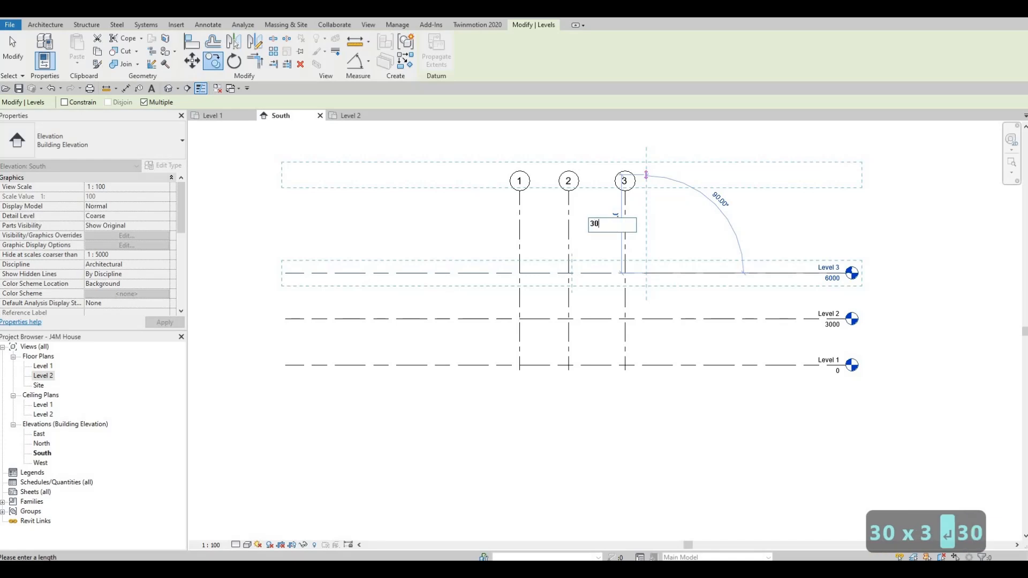
type("00")
key("Return")
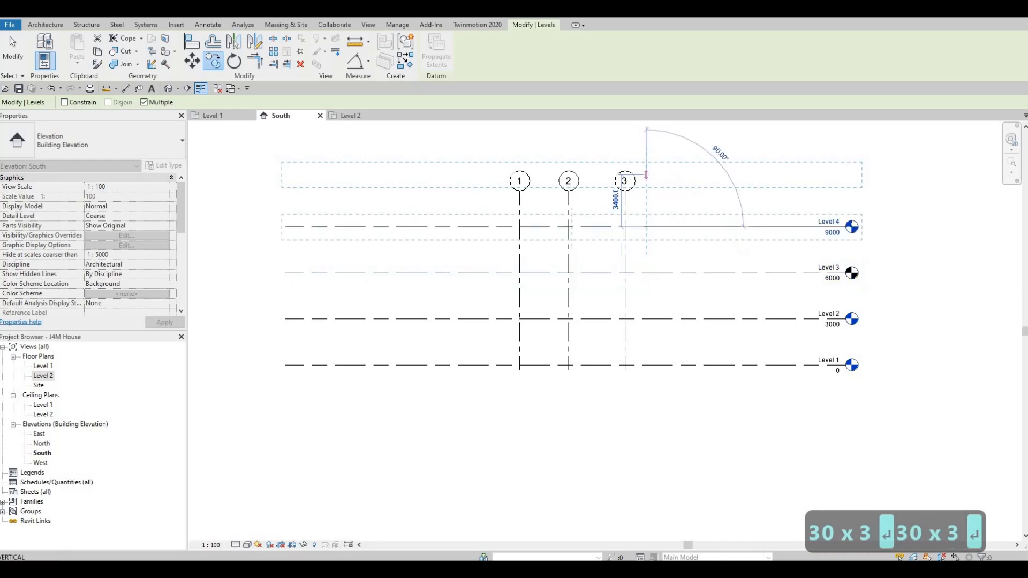
key("Escape")
key("Escape")
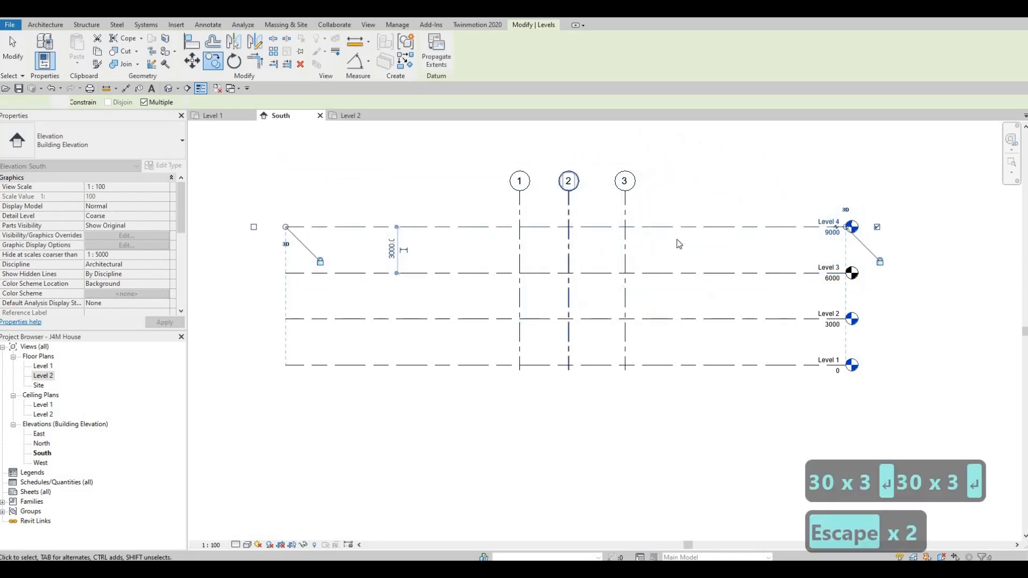
- Delete the topmost copied level, Level 4 at 9000
left_click(677, 241)
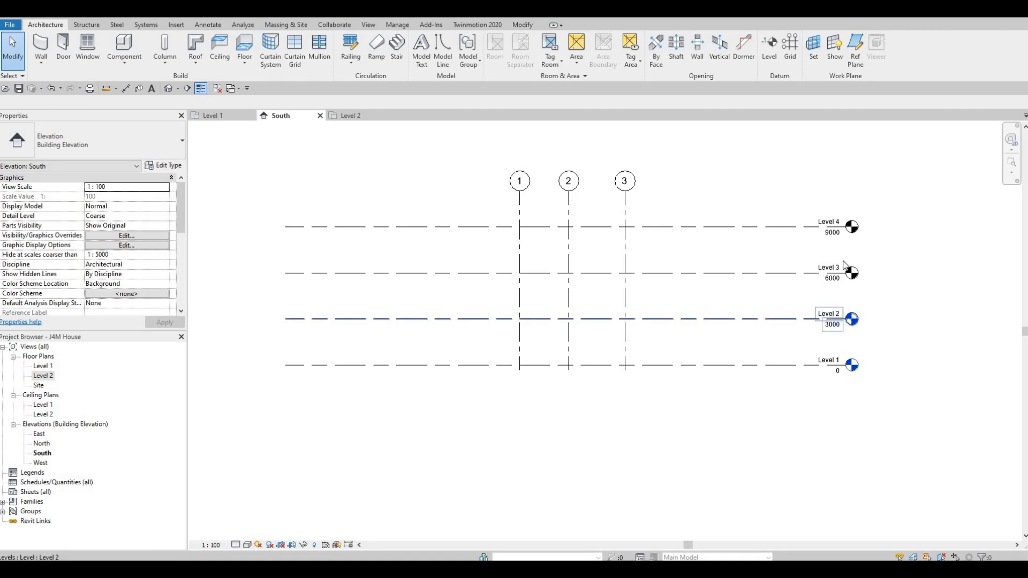
left_click(718, 235)
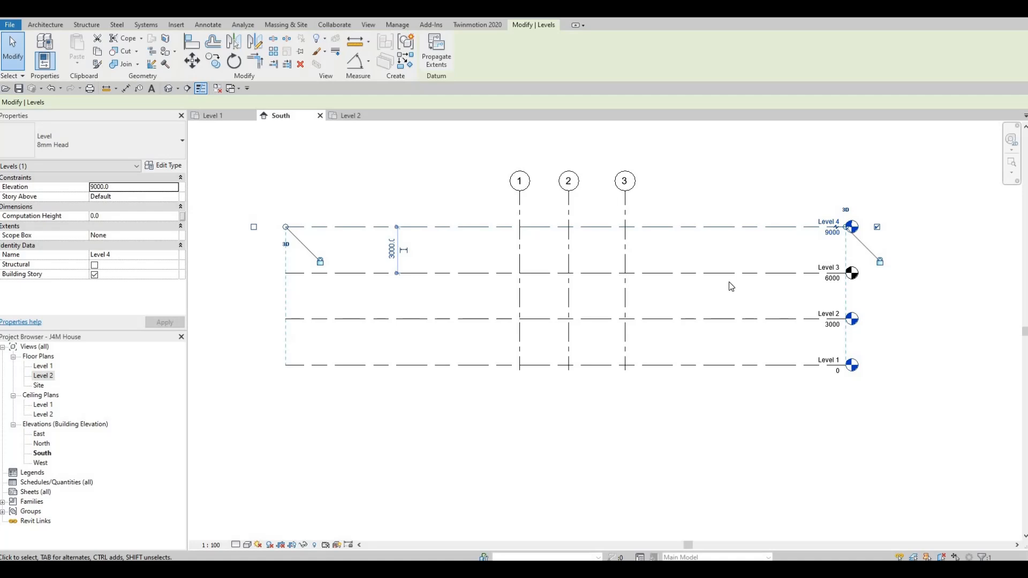
key("Delete")
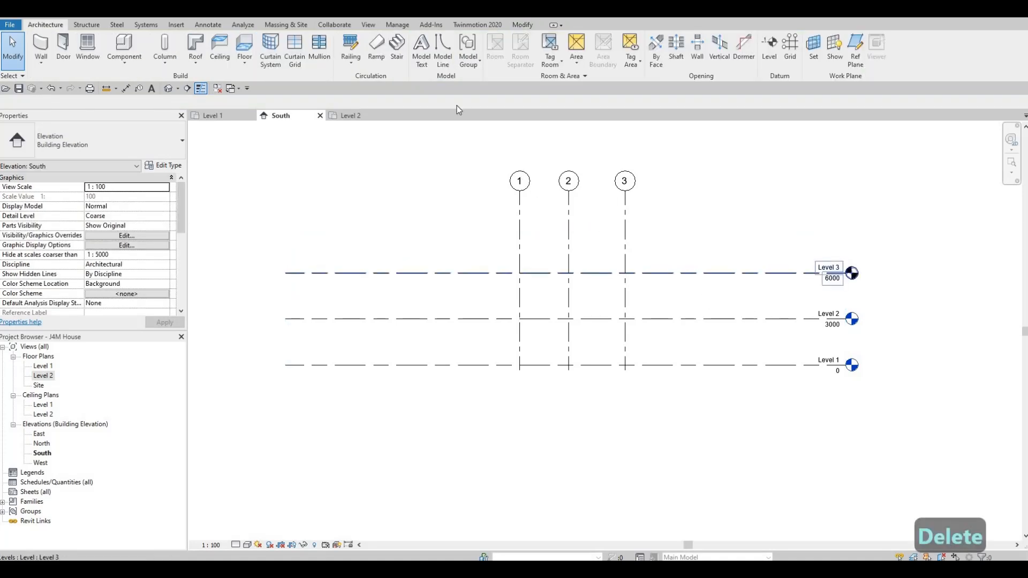
- Create a new floor plan view for Level 3
left_click(367, 26)
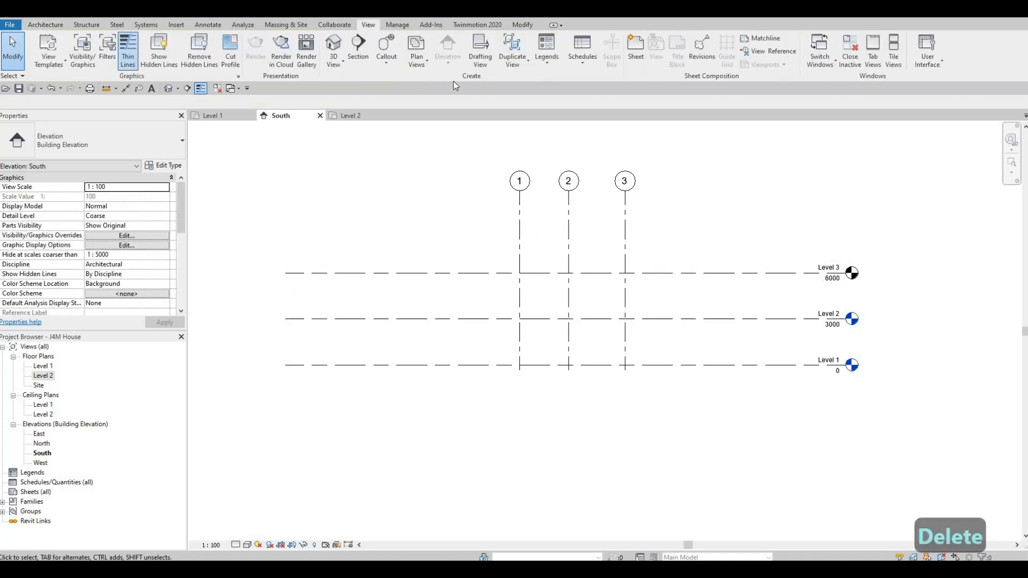
left_click(414, 64)
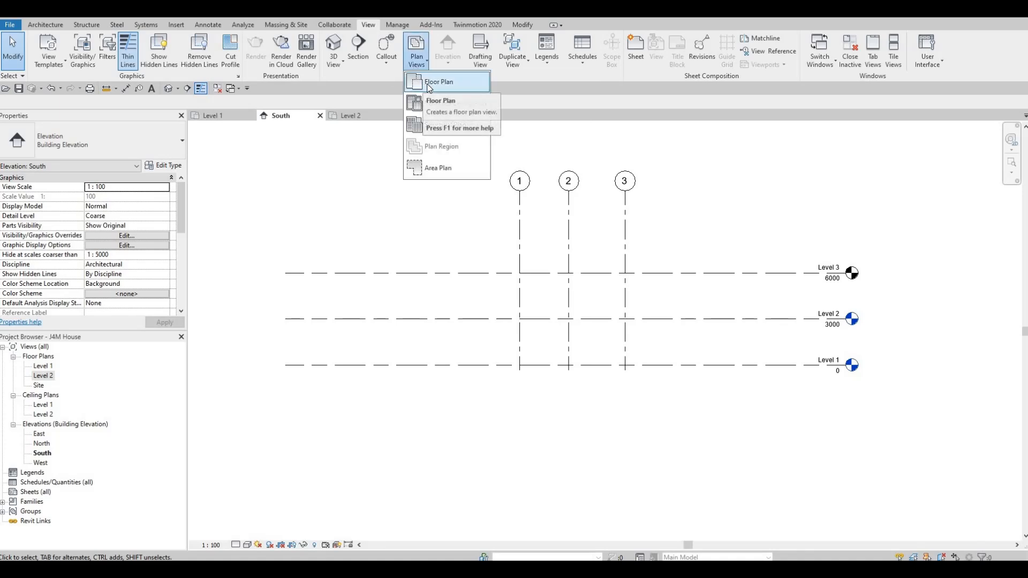
left_click(430, 86)
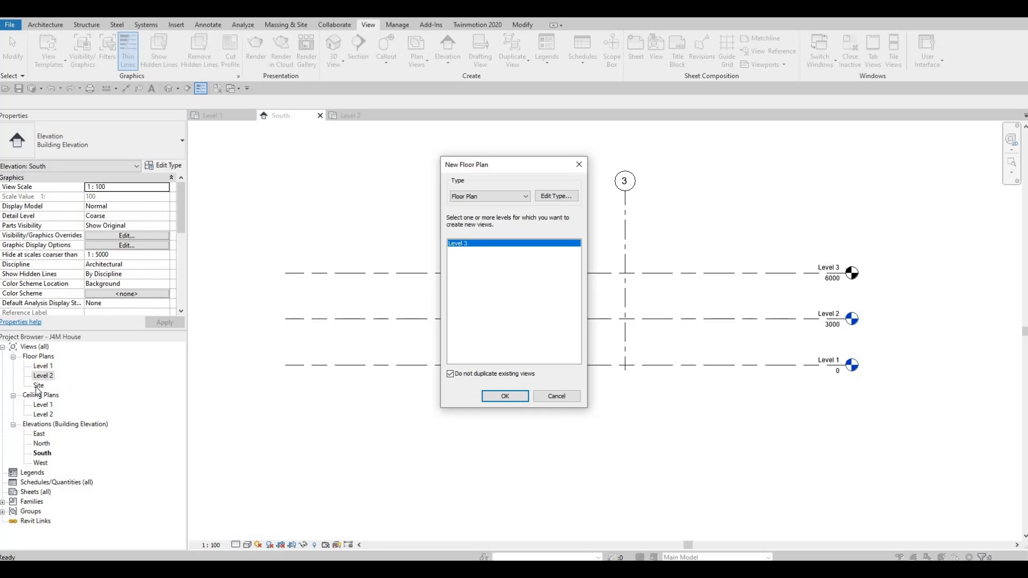
left_click(504, 396)
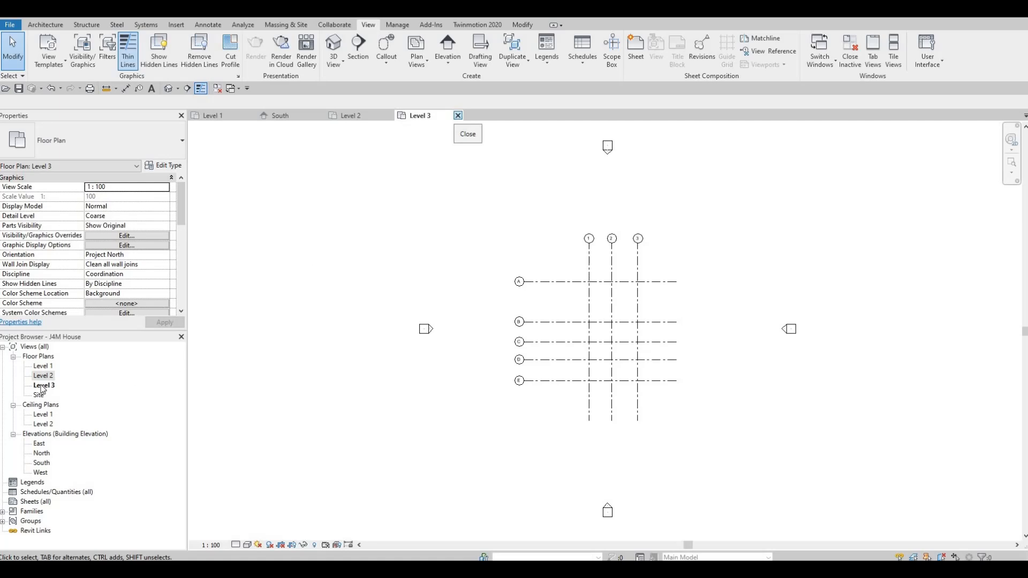
- Close the Level 3 plan and lower the tops of grids 1 to 3 closer to Level 3 in the South elevation
left_click(458, 116)
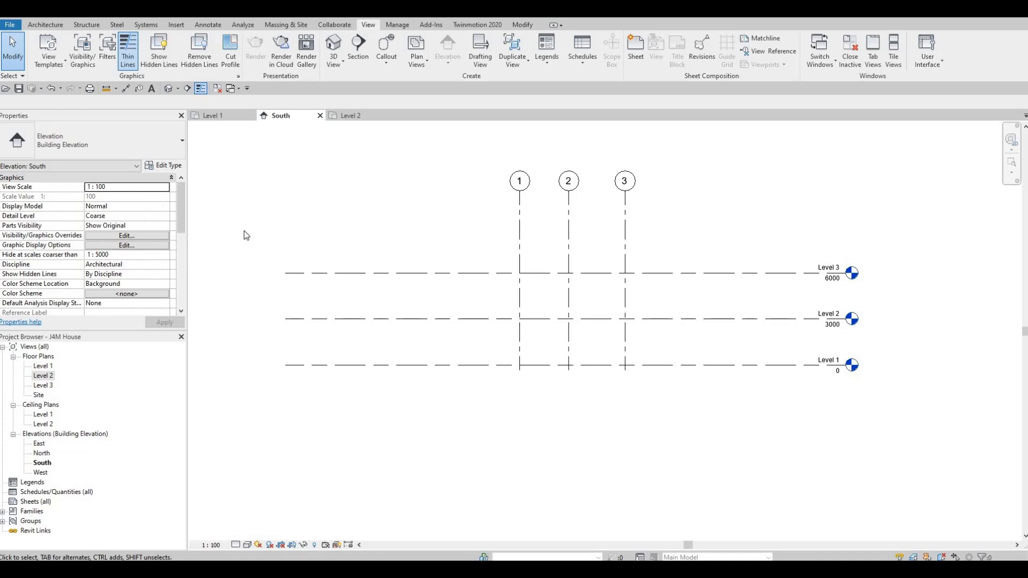
left_click(519, 195)
left_click_drag(519, 209, 518, 244)
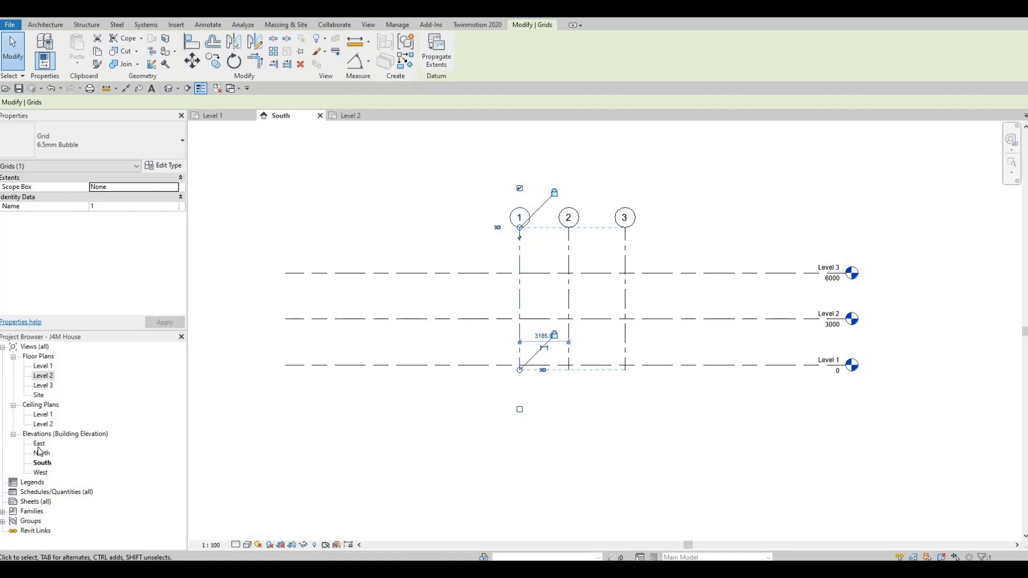
- Raise the tops of grids A to E well above Level 3 in the East elevation and check the North, South and West elevations
double_click(39, 444)
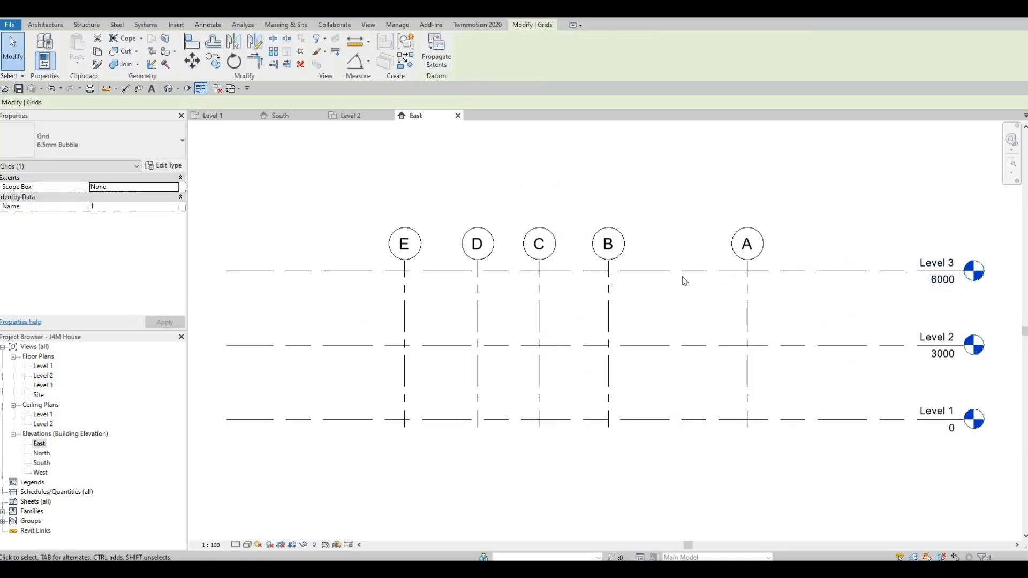
scroll(702, 270, "down", 2)
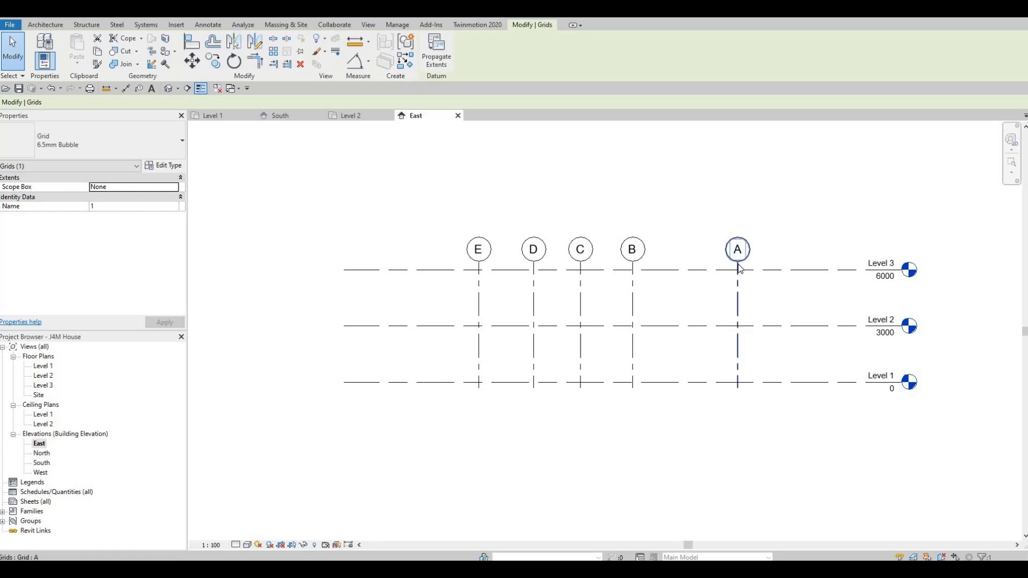
left_click(740, 269)
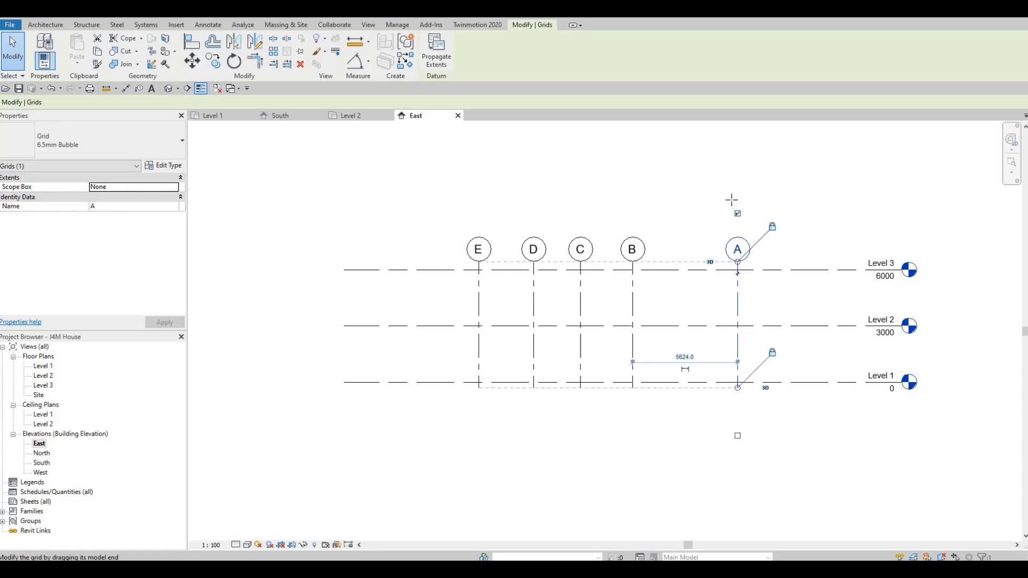
left_click_drag(732, 200, 732, 200)
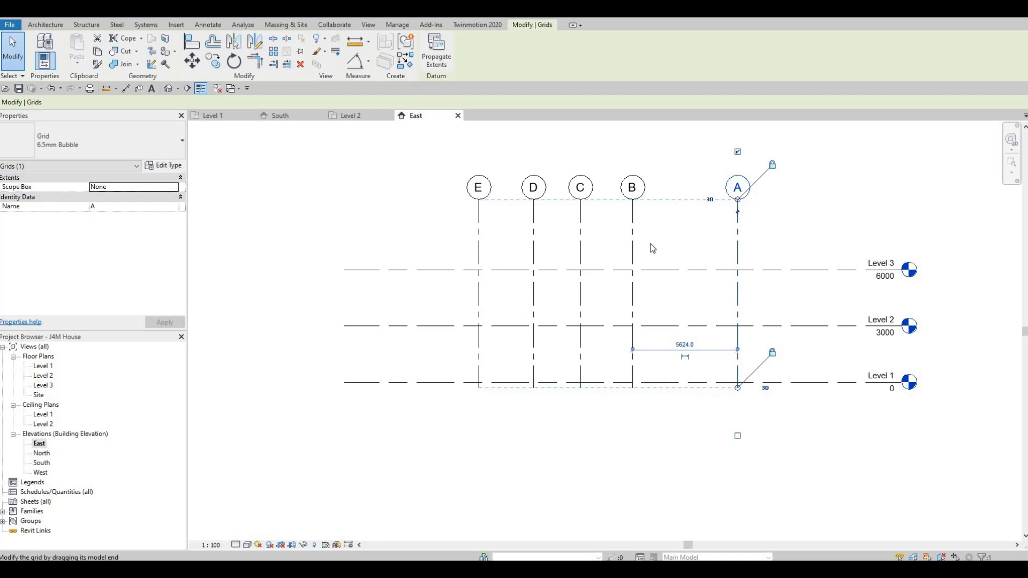
double_click(43, 454)
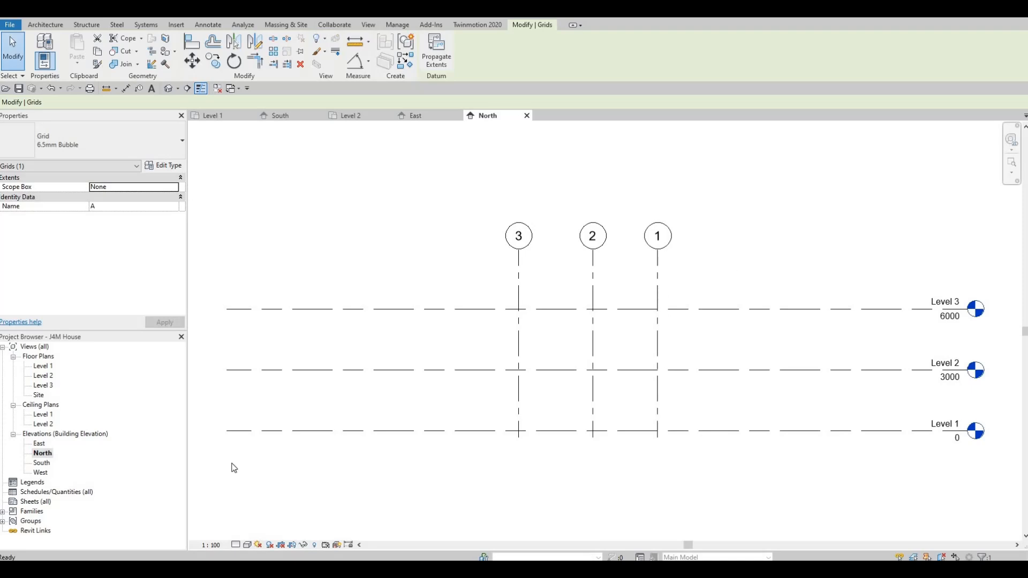
double_click(43, 464)
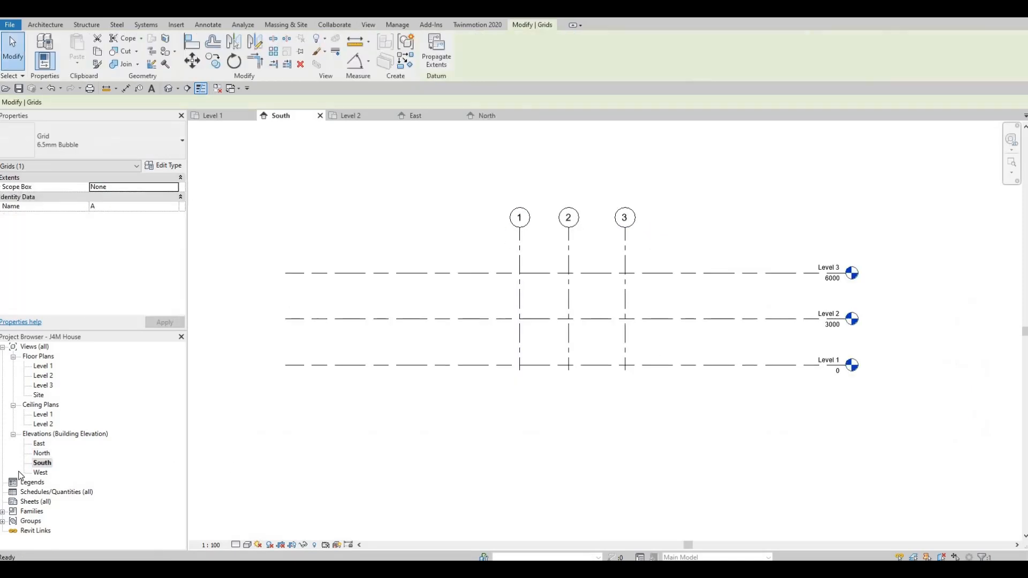
double_click(39, 473)
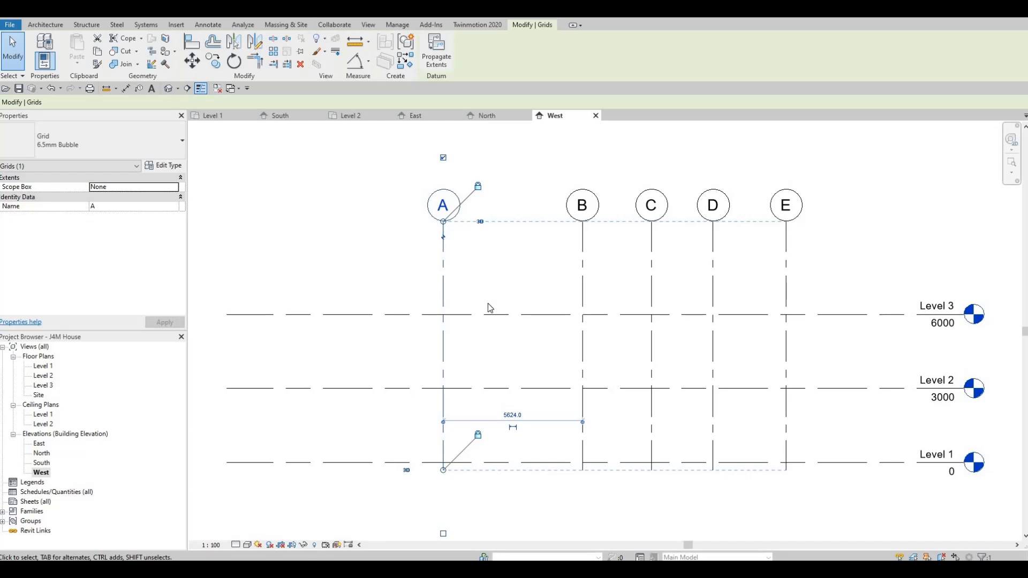
double_click(42, 463)
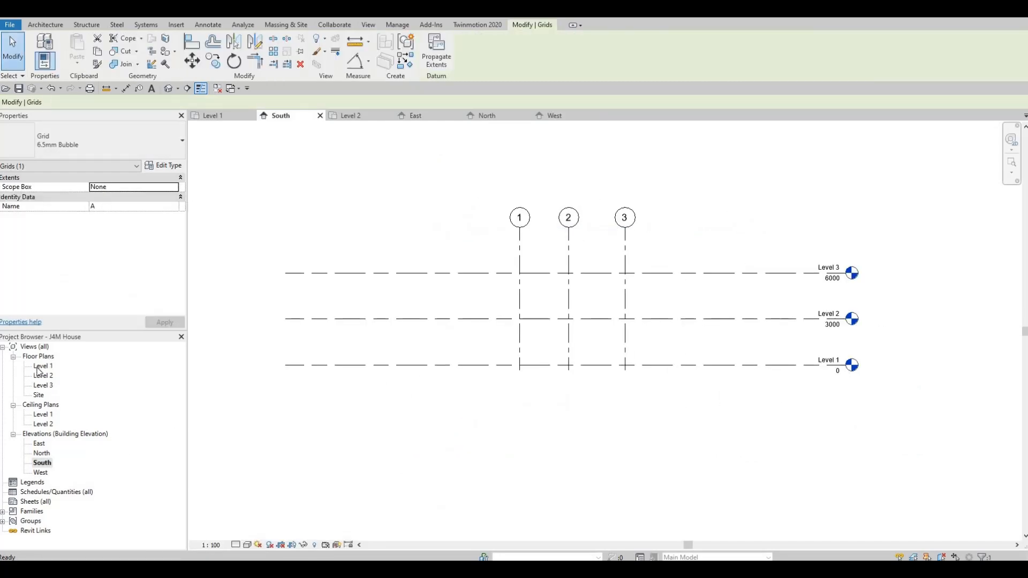
- Start an architectural wall in the Level 1 floor plan using the Exterior - Brick on Mtl. Stud type
double_click(42, 366)
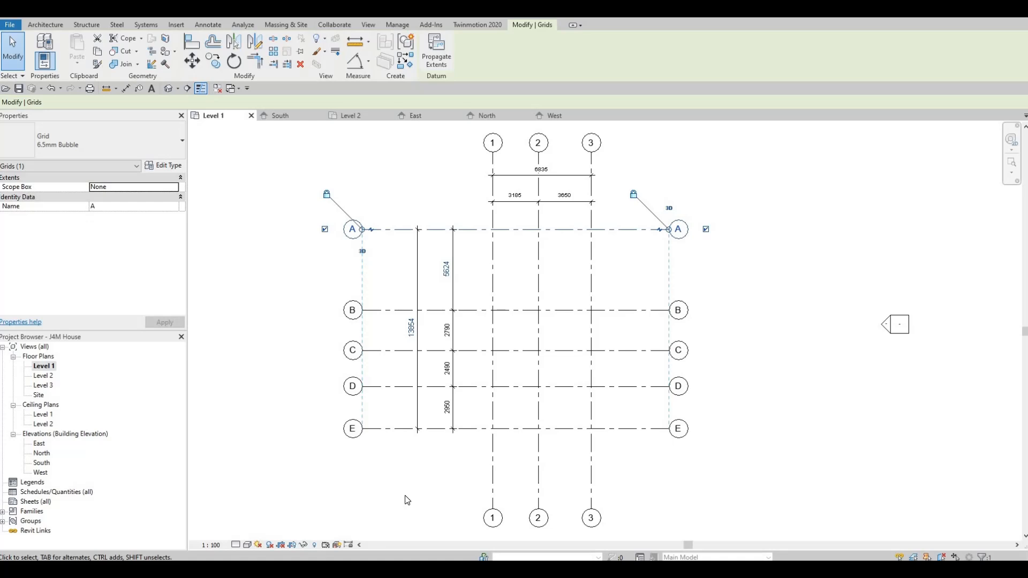
key("Escape")
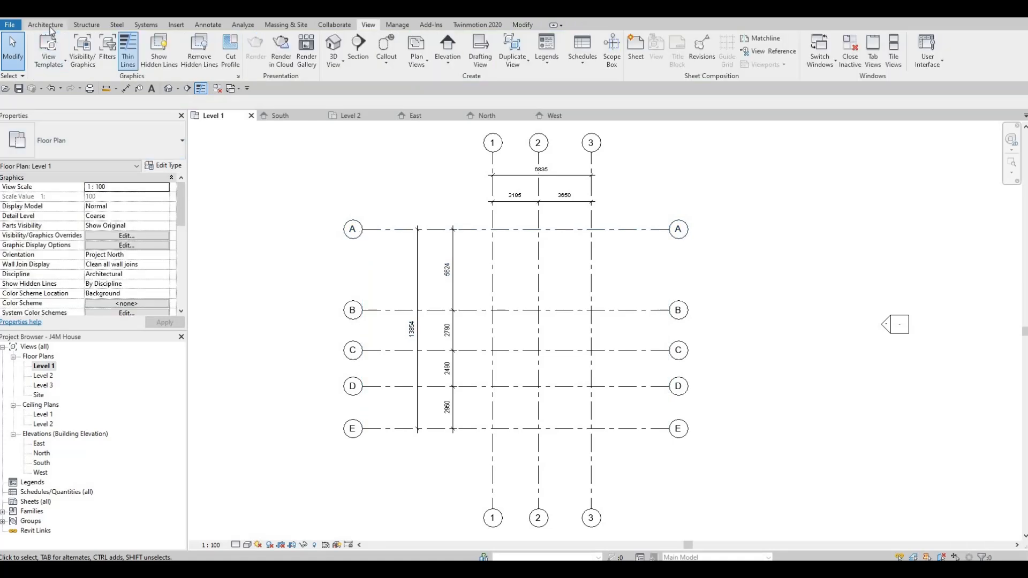
left_click(49, 25)
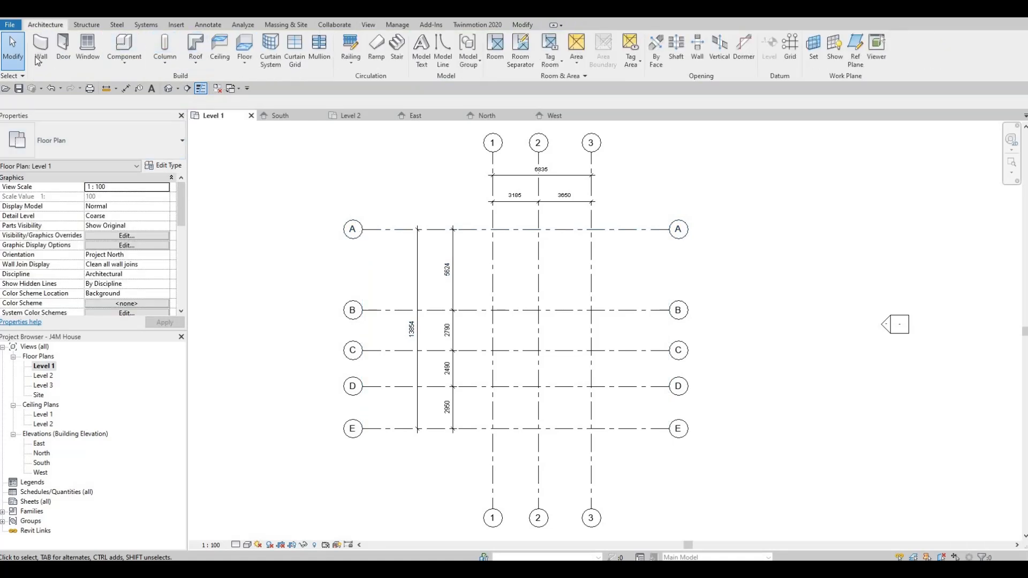
left_click(40, 53)
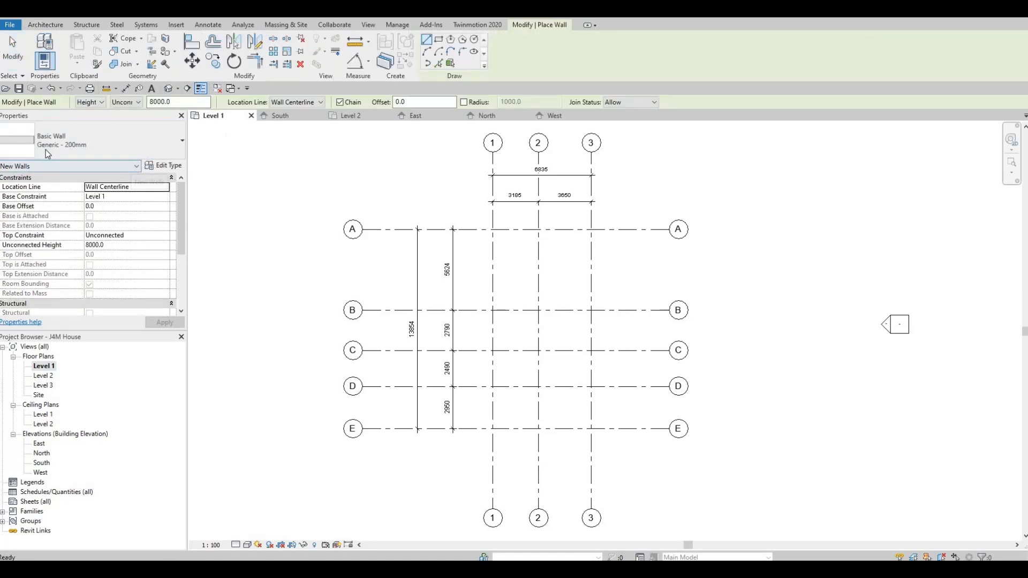
left_click(79, 144)
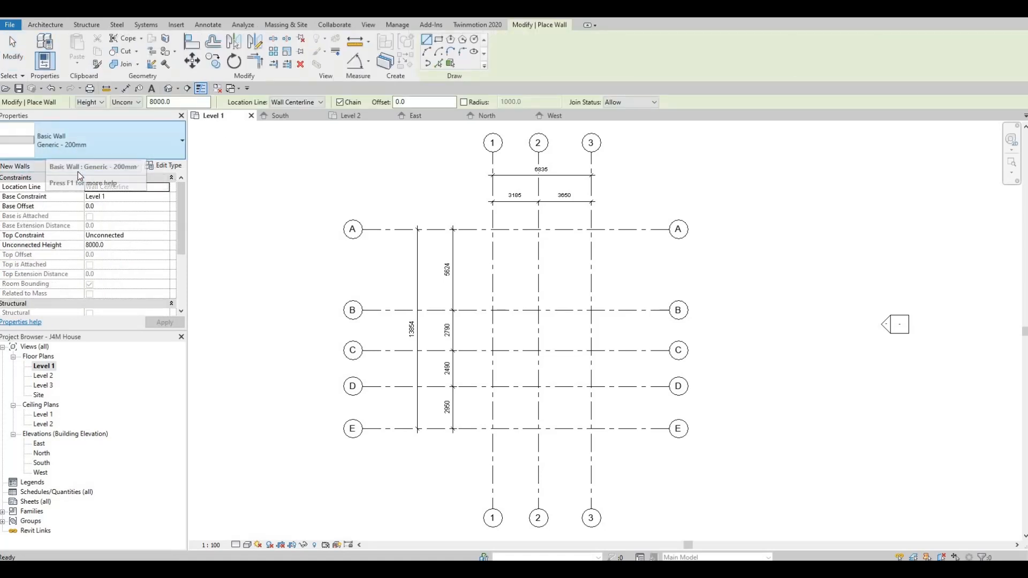
left_click(173, 169)
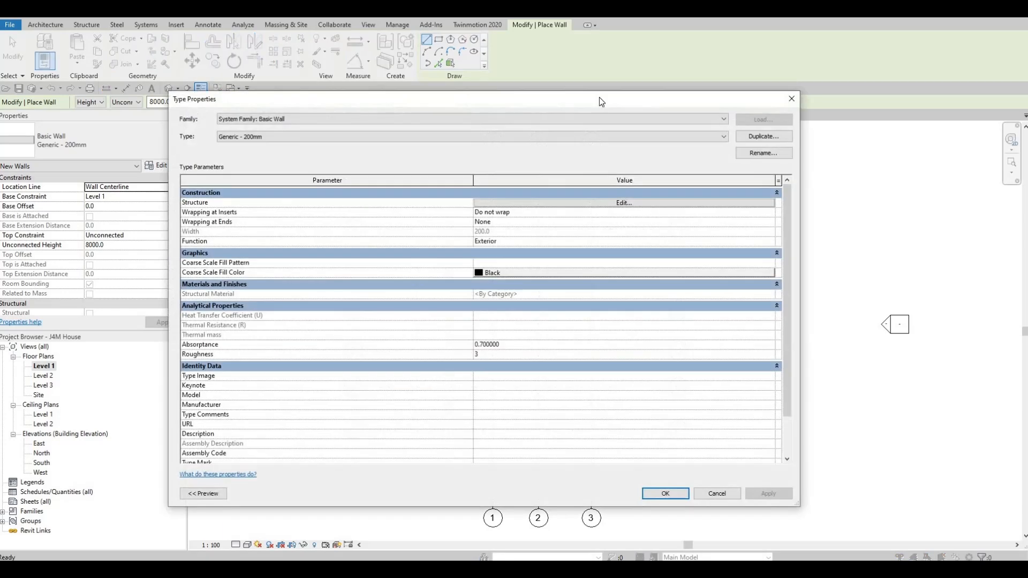
left_click(791, 99)
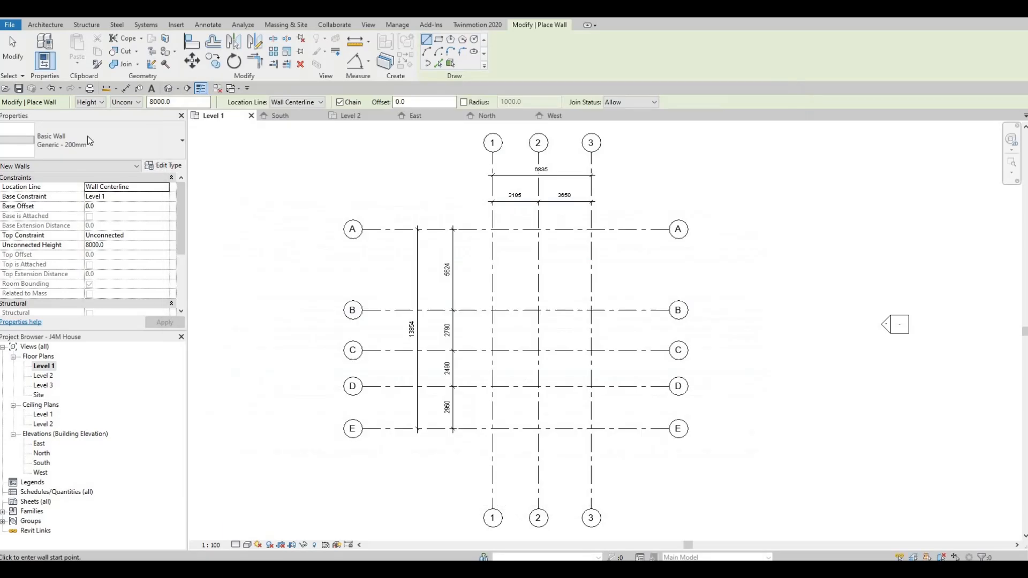
left_click(89, 141)
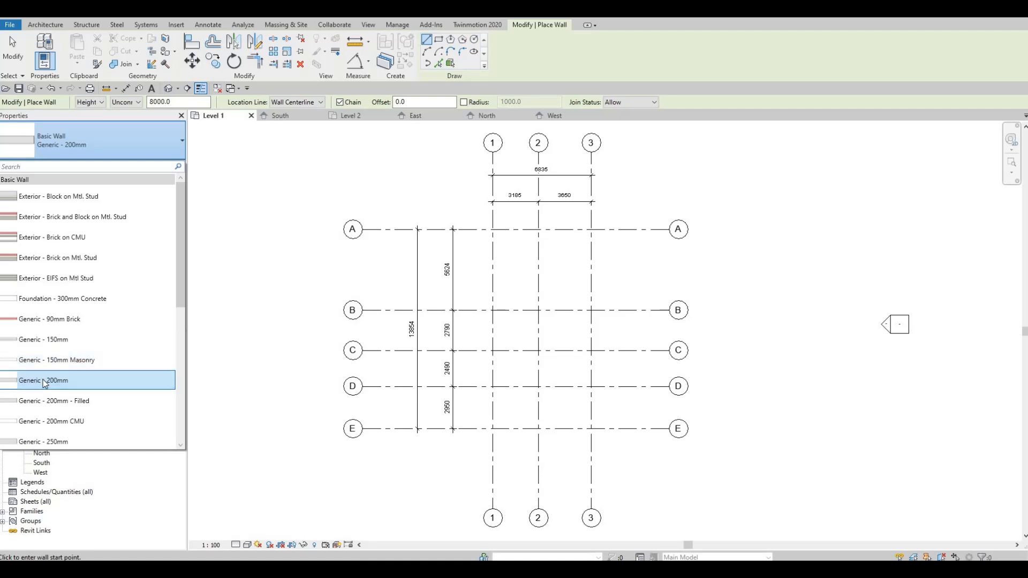
left_click(54, 259)
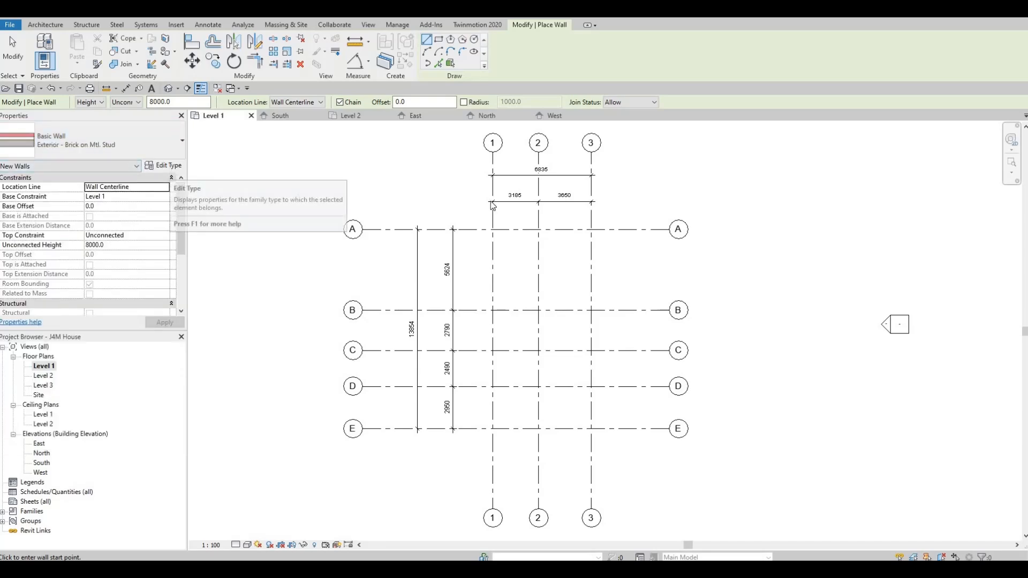
- Duplicate the brick on metal stud wall type under the name EXTERIOR WALL 1
left_click(163, 165)
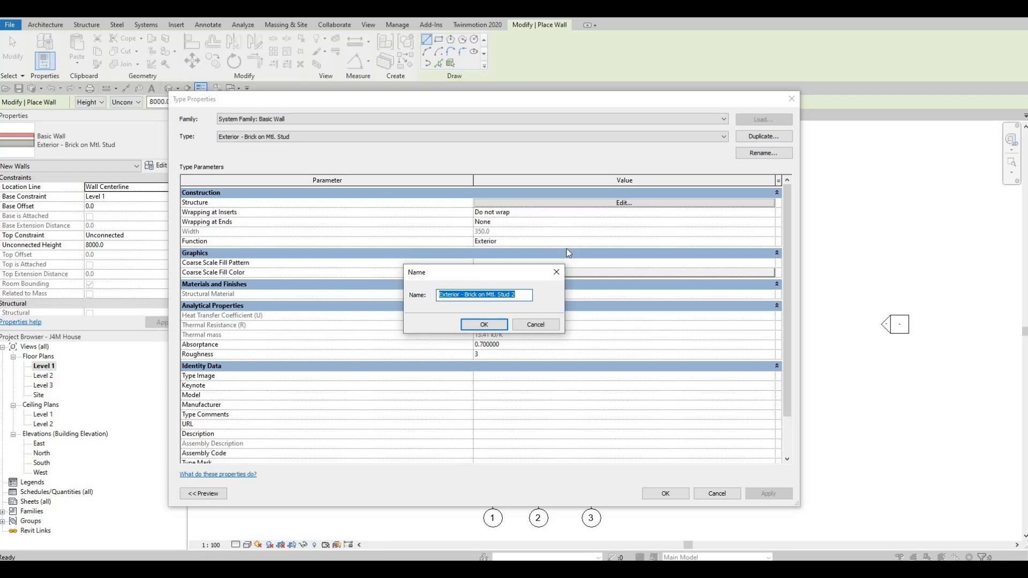
type("E")
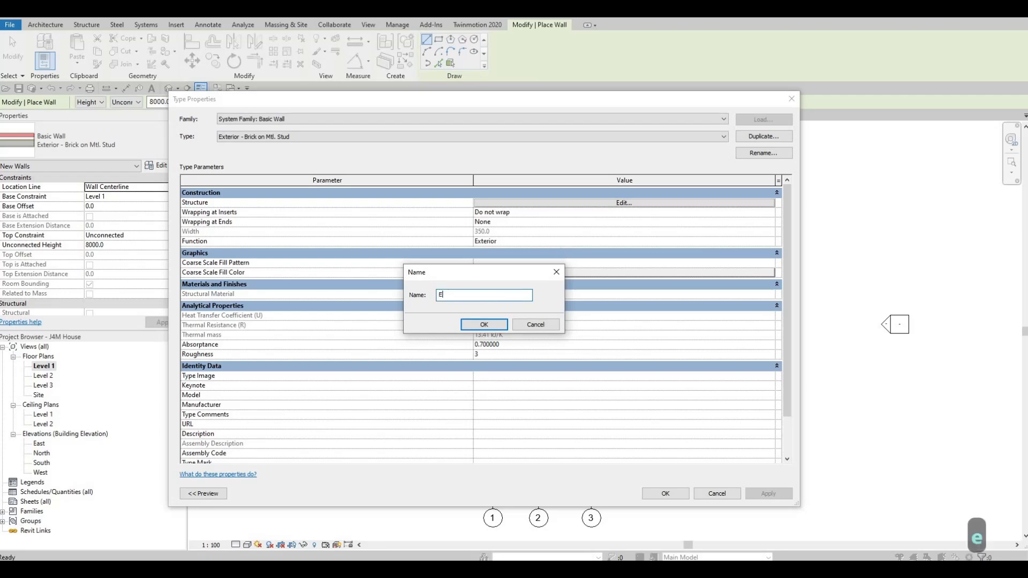
type("XTERIO")
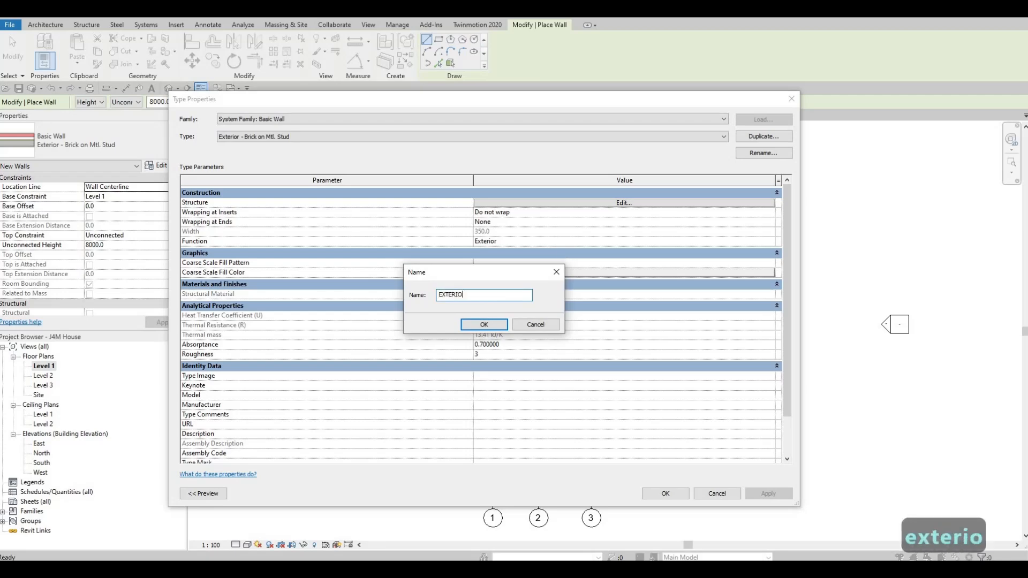
type("R WALL 1")
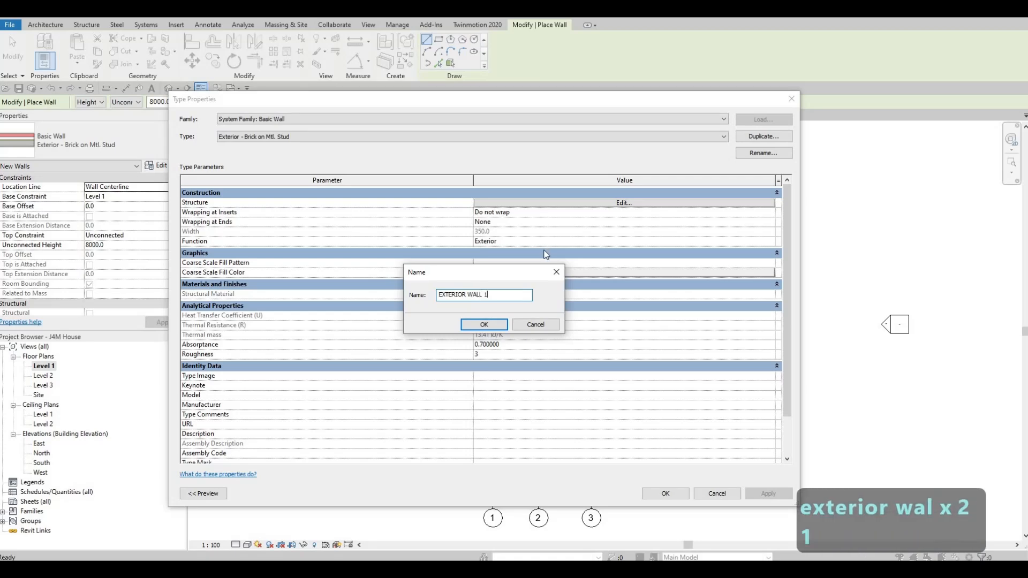
left_click(483, 325)
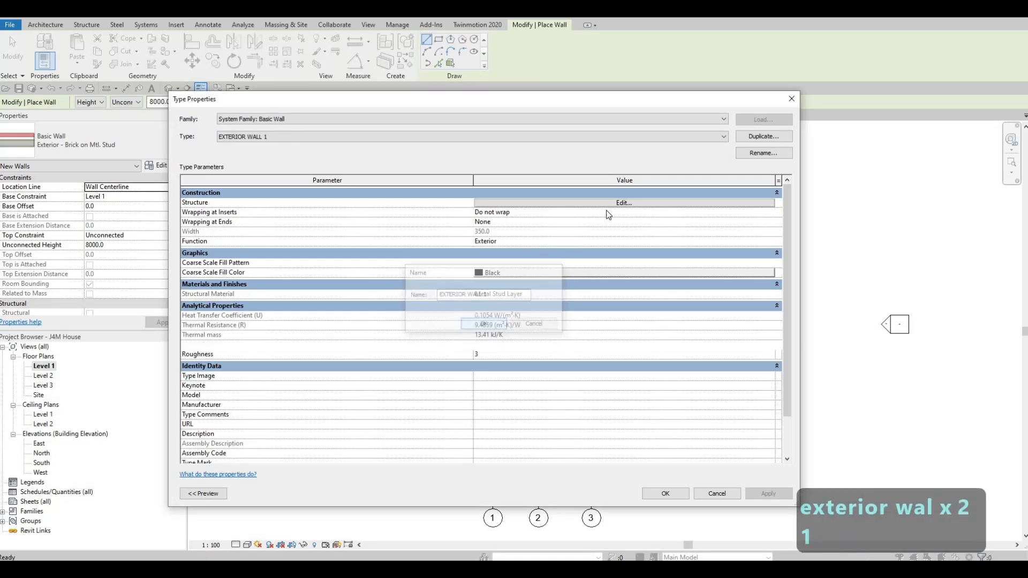
- Delete every layer outside the core boundaries in the EXTERIOR WALL 1 assembly, keeping only the metal stud structure layer
left_click(609, 203)
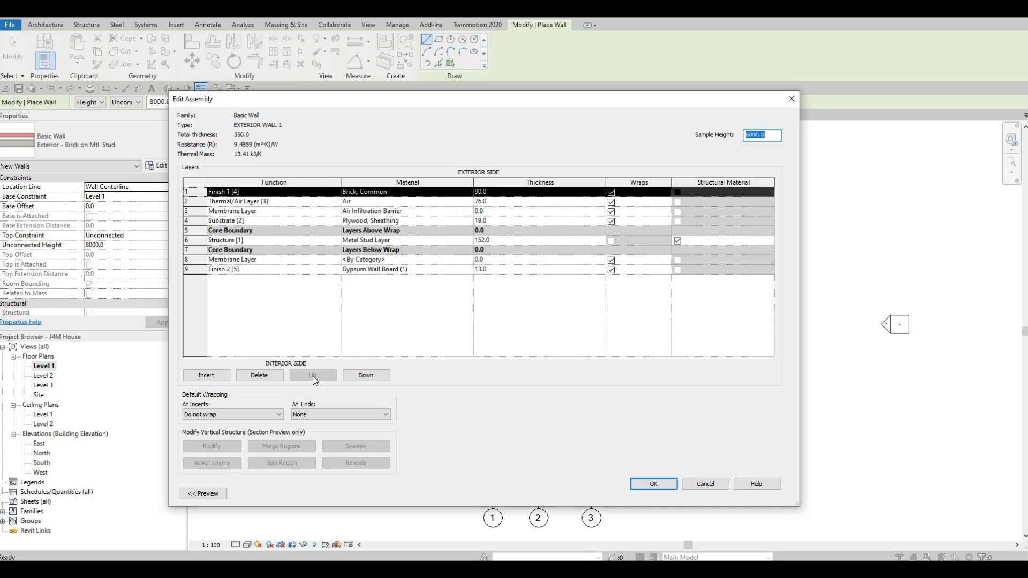
left_click(260, 375)
left_click(260, 375)
left_click(259, 375)
left_click(259, 375)
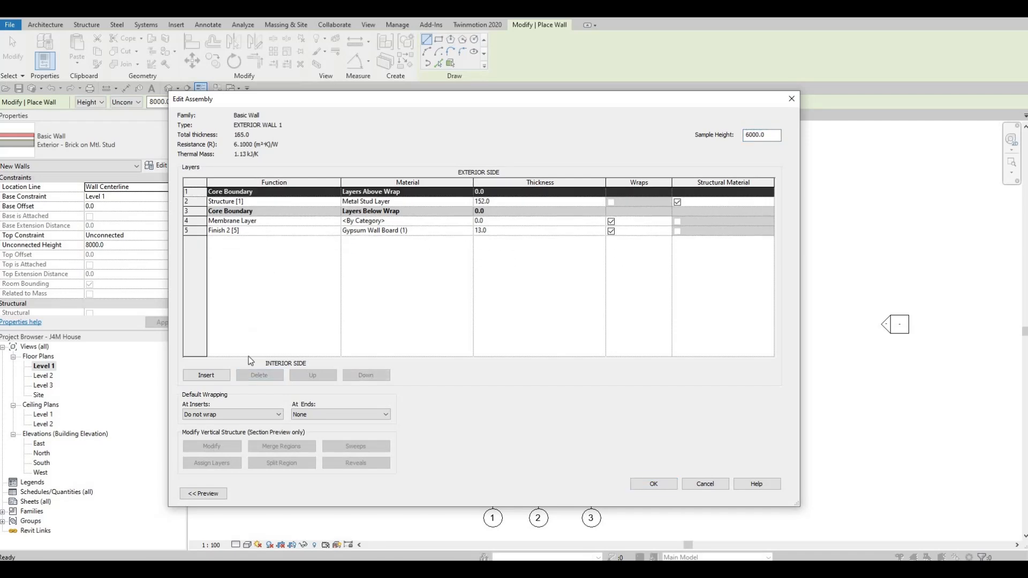
left_click(244, 221)
left_click(259, 375)
left_click(259, 375)
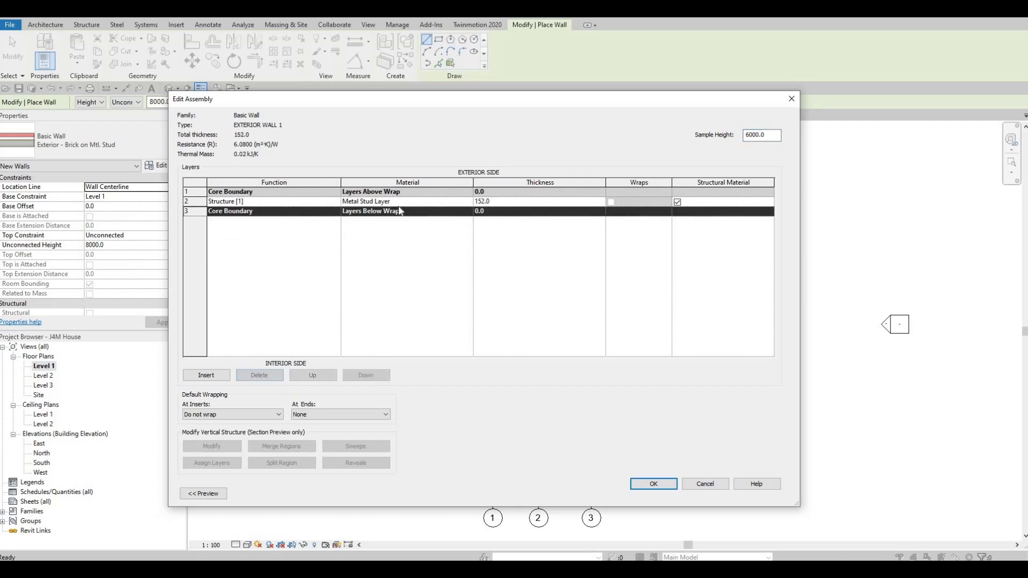
- Set the thickness of the wall's structure layer to 150 mm
left_click(516, 201)
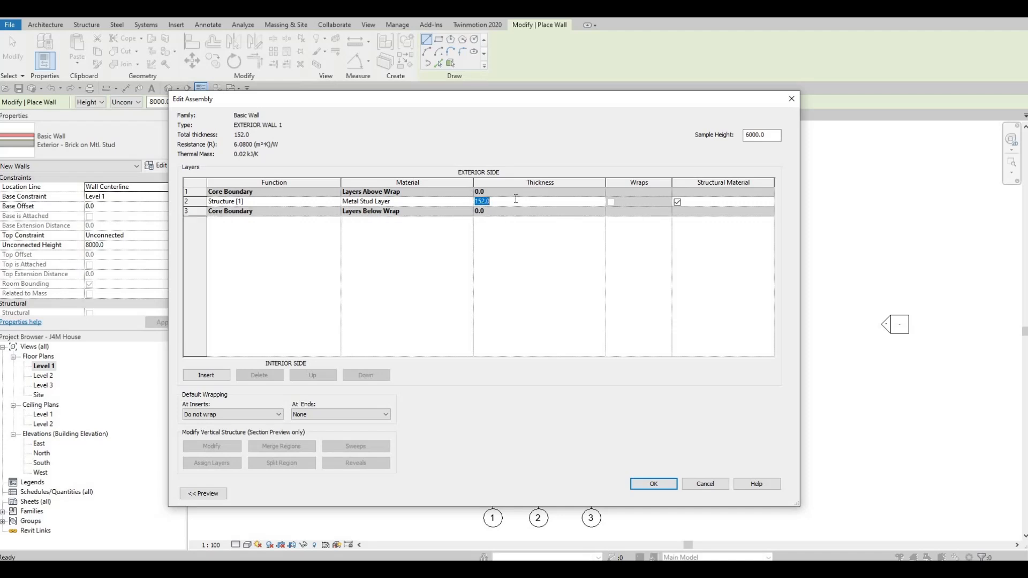
type("150")
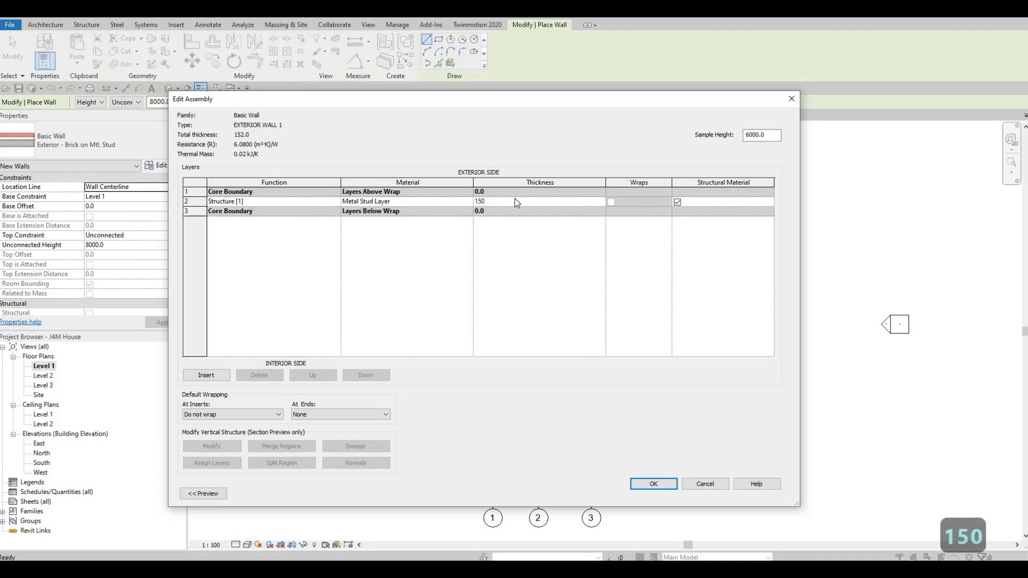
key("Return")
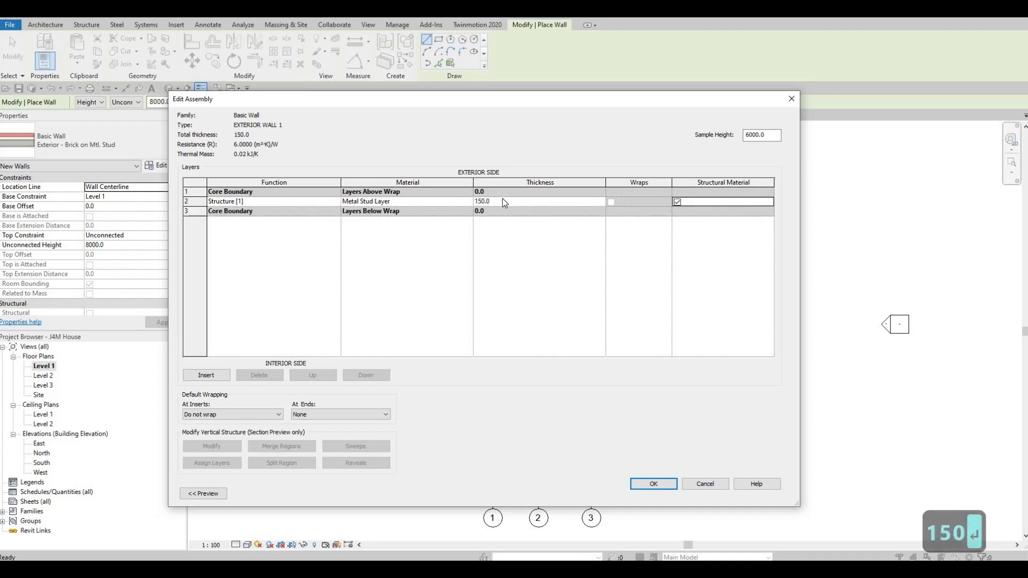
- Assign the Gypsum Wall Board project material to the wall's structure layer
left_click(464, 201)
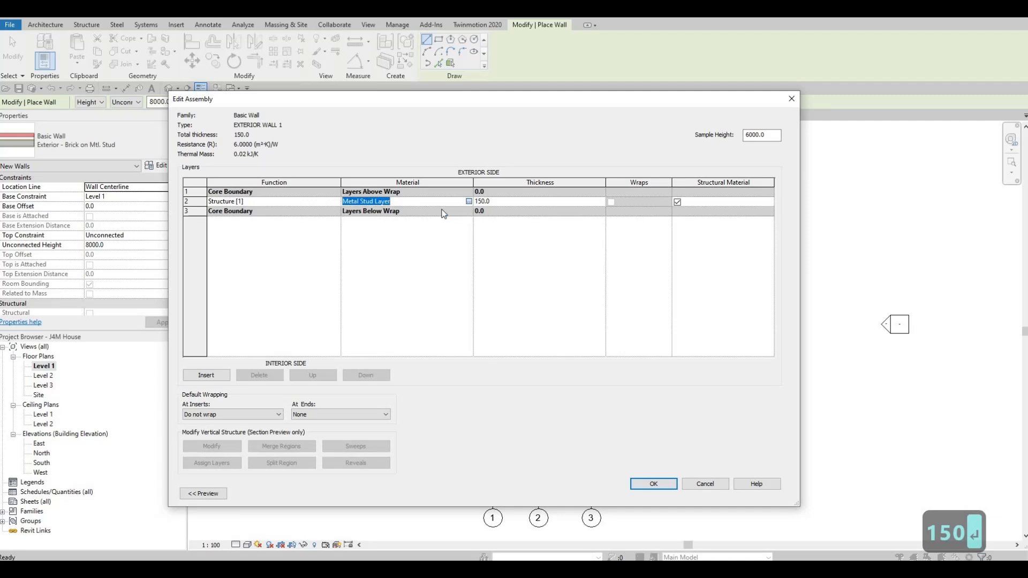
left_click(468, 202)
scroll(312, 210, "down", 10)
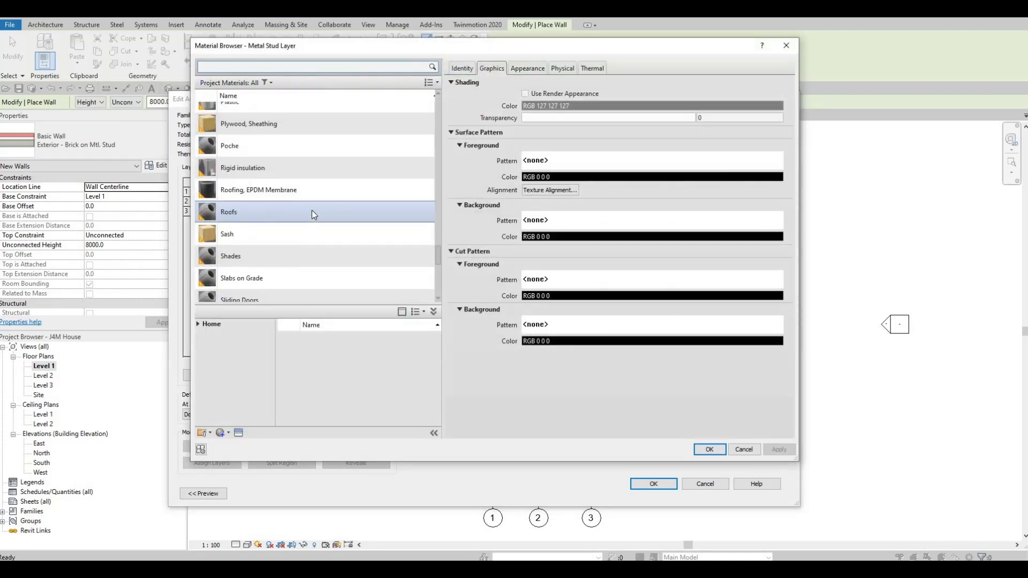
scroll(301, 186, "up", 15)
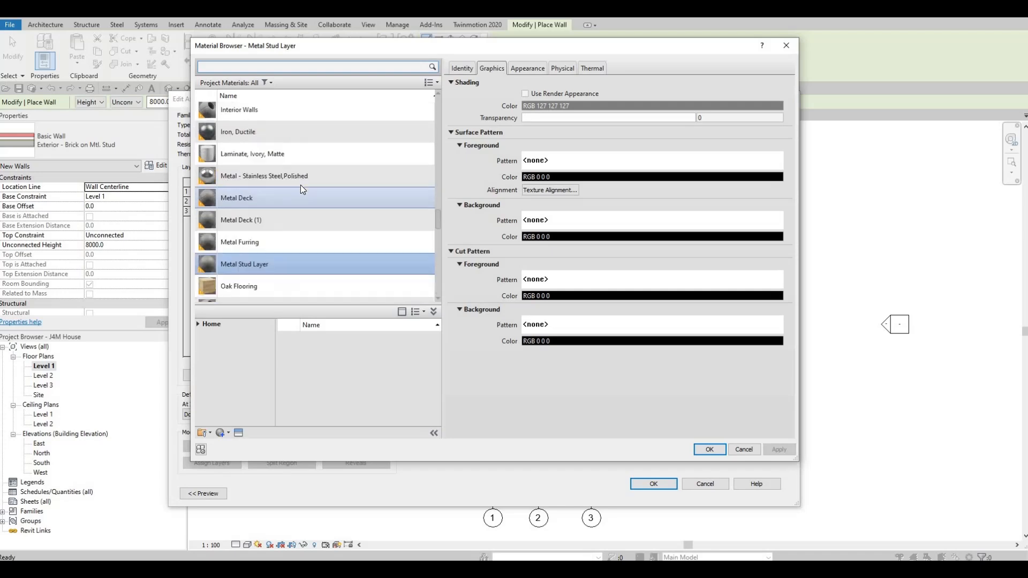
scroll(300, 184, "up", 5)
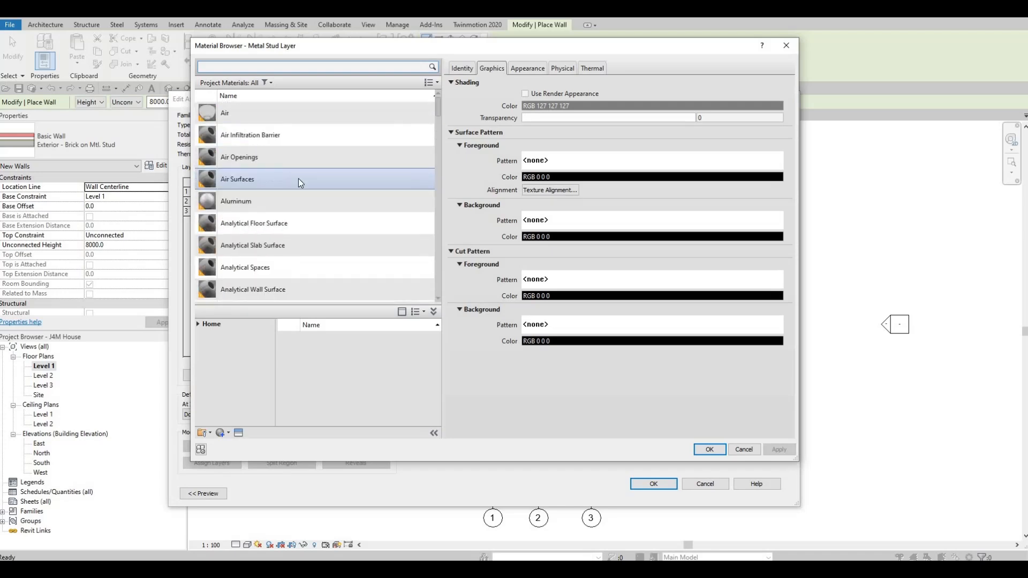
scroll(298, 178, "down", 12)
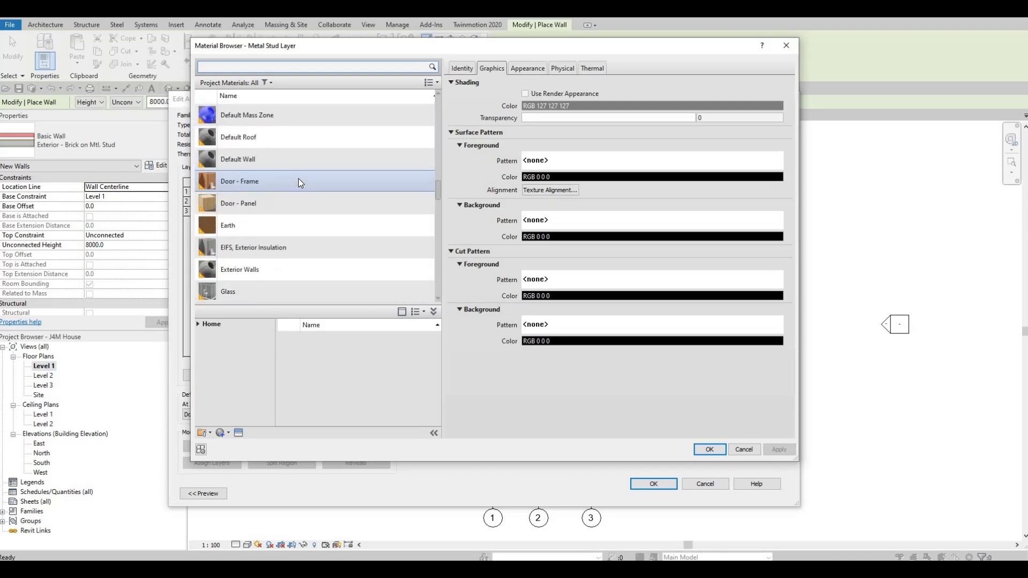
left_click(286, 216)
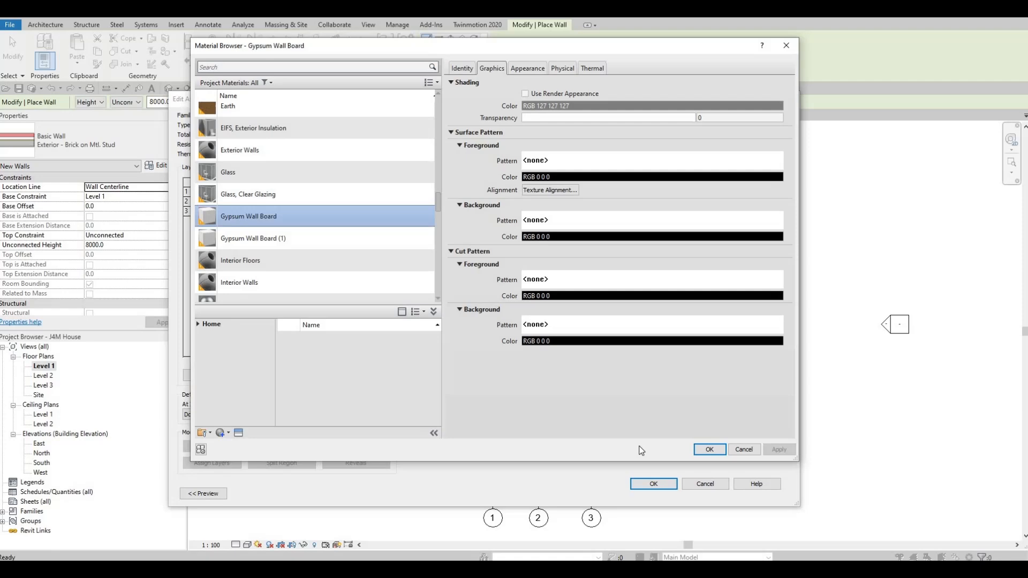
left_click(710, 449)
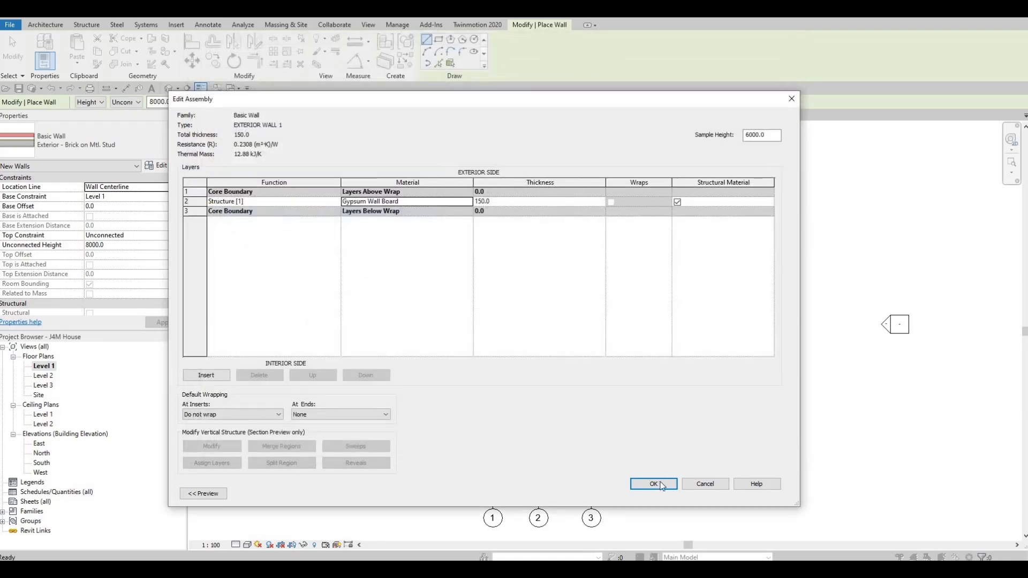
- Accept the EXTERIOR WALL 1 type and set the new walls' top constraint to Up to level: Level 2
left_click(654, 483)
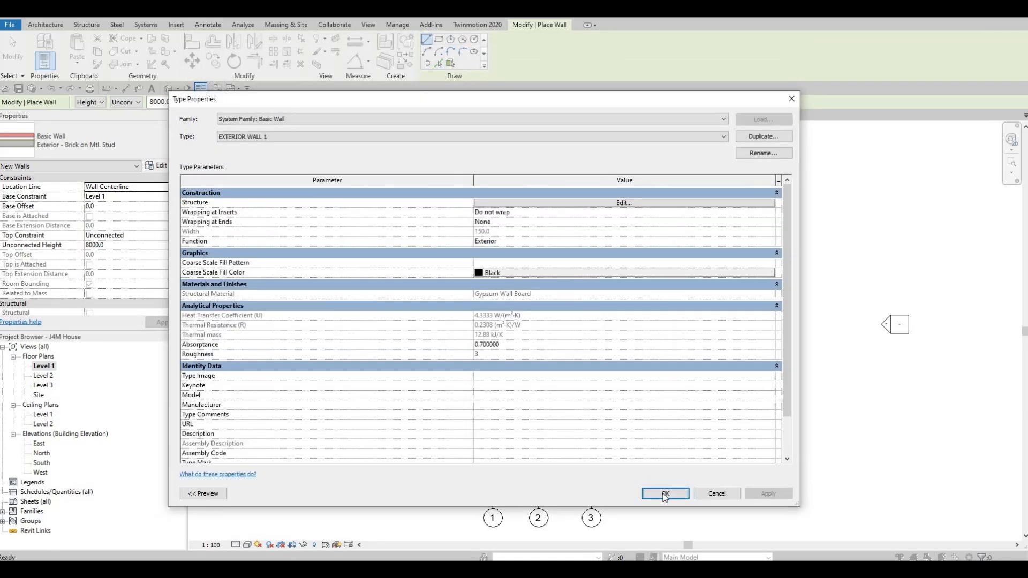
left_click(665, 494)
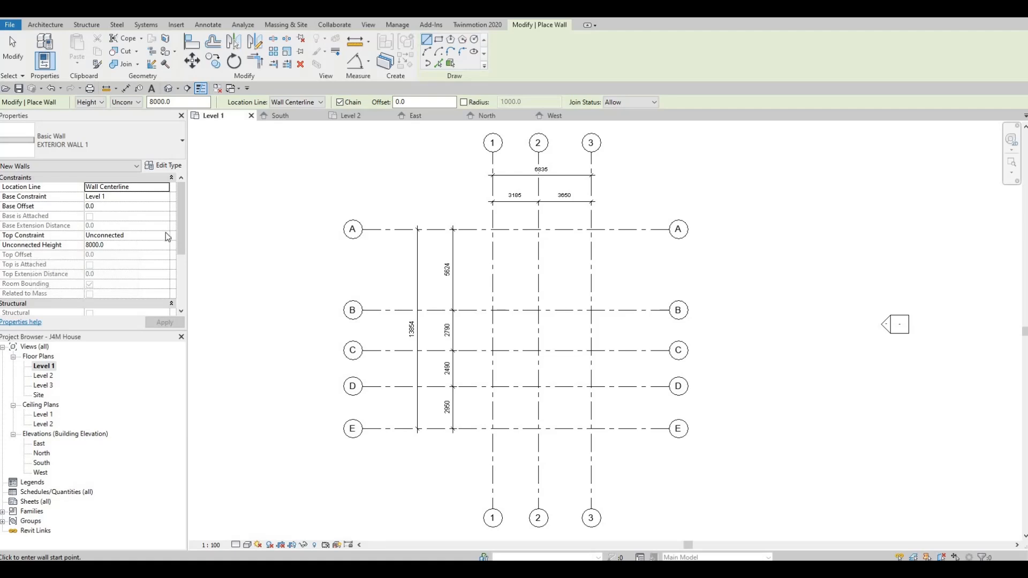
left_click(115, 238)
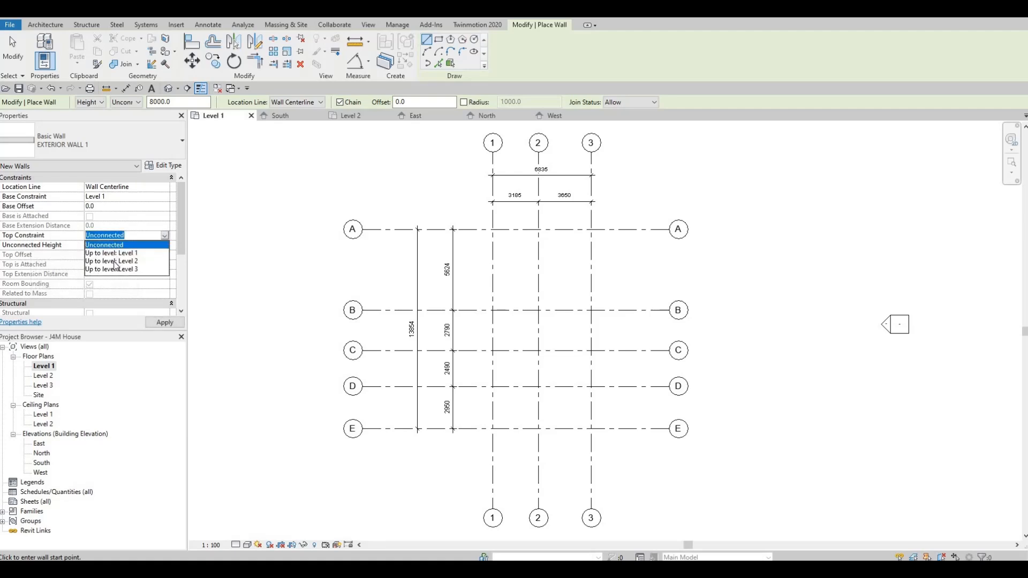
left_click(113, 261)
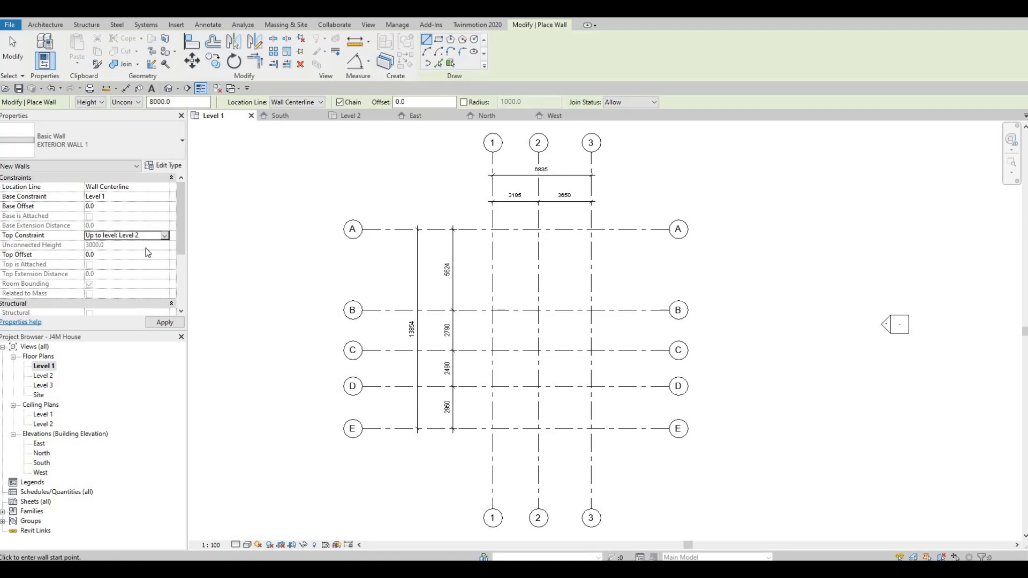
left_click(159, 320)
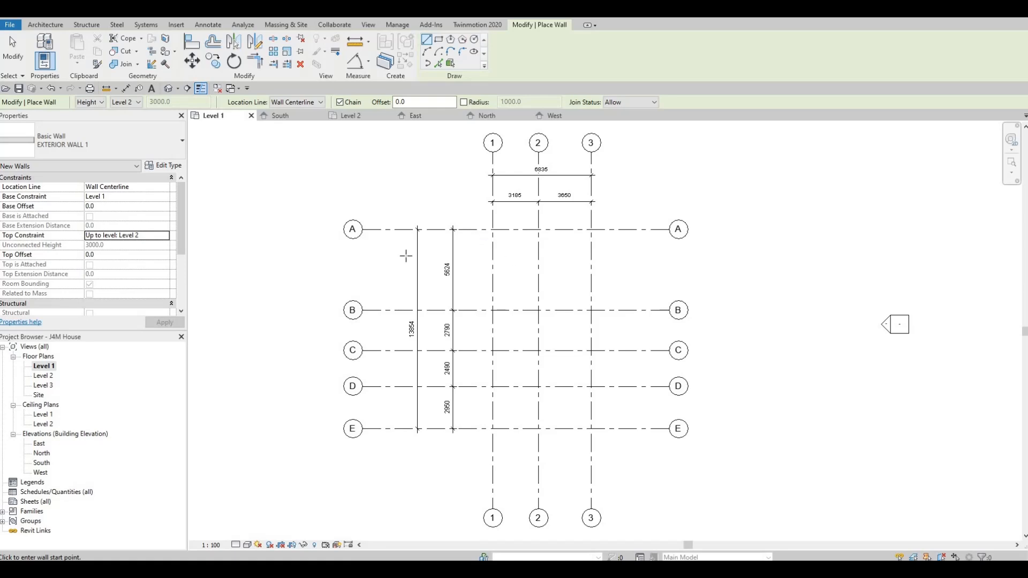
- Draw chained exterior walls from grid intersection A-1 to A-3, down grid 3 to E-3, and along grid E to E-2
middle_click_drag(392, 228, 294, 237)
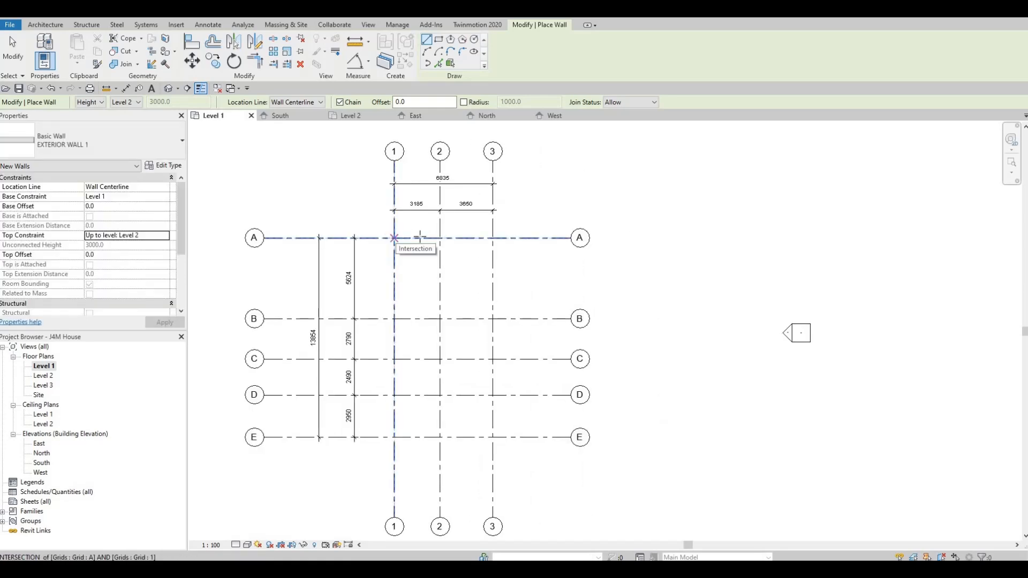
left_click(394, 238)
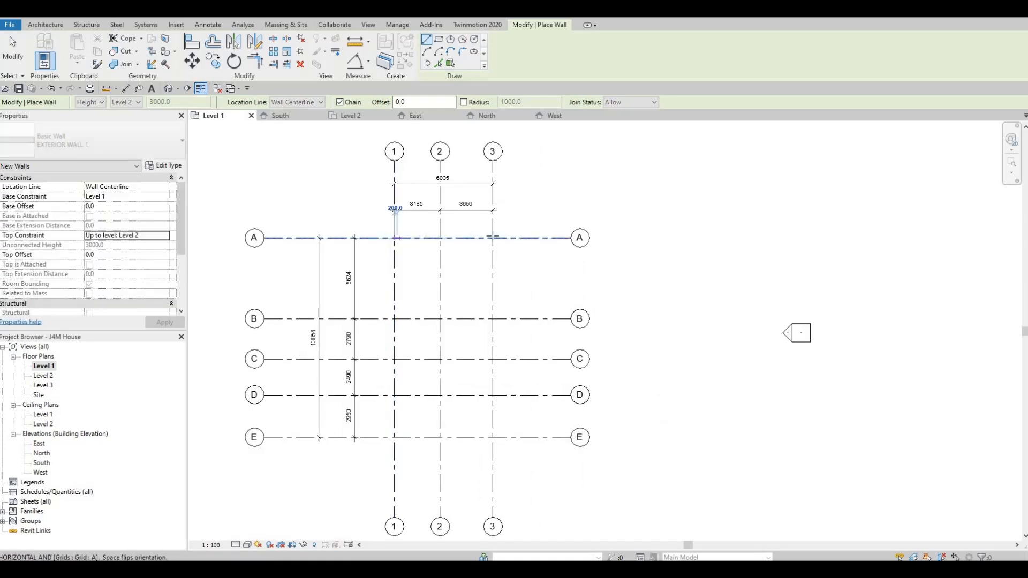
left_click(493, 238)
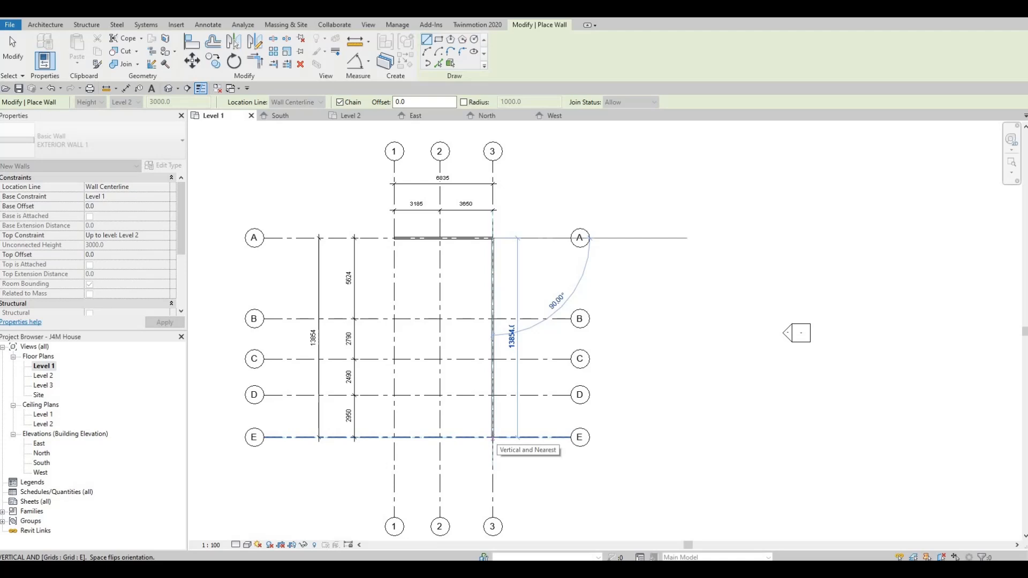
left_click(493, 438)
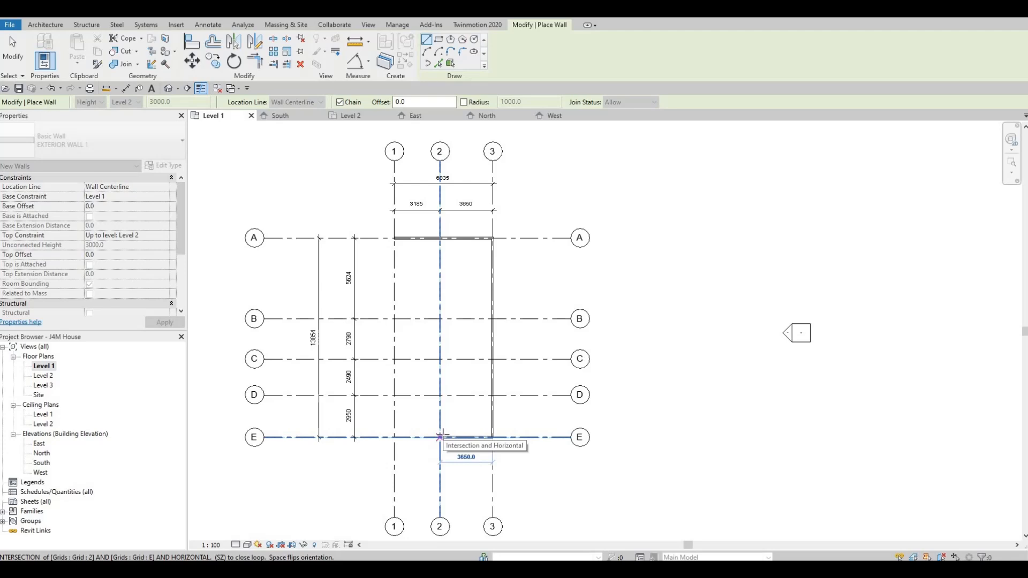
left_click(441, 437)
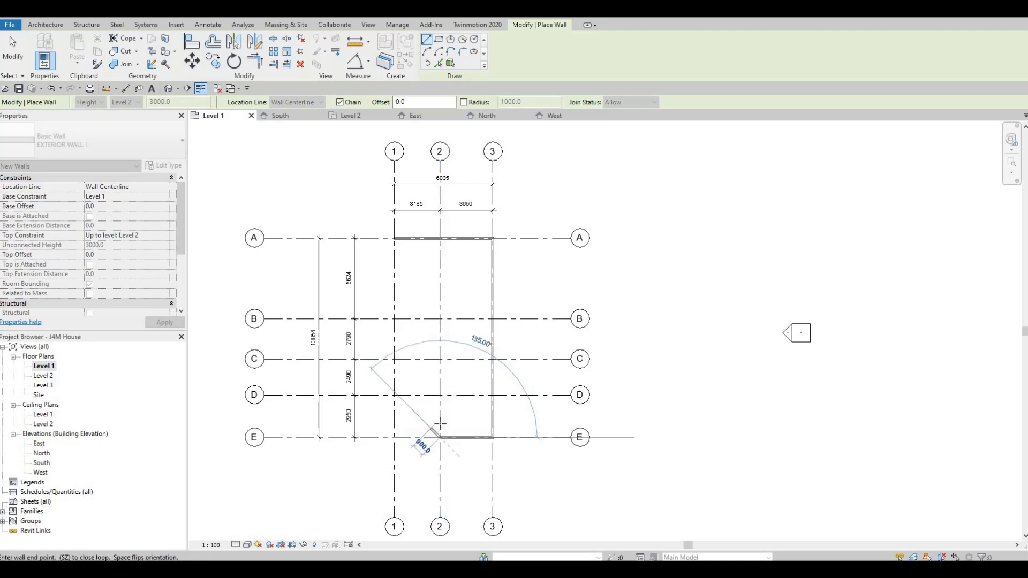
- Continue the wall chain from E-2 through D-2 and D-1, and close the exterior outline at A-1
scroll(434, 424, "up", 2)
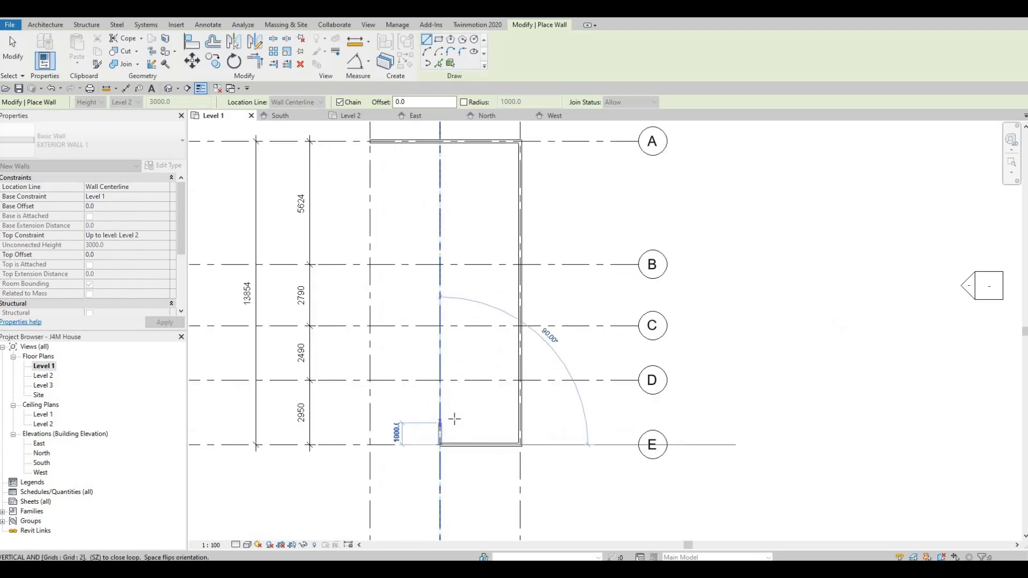
left_click(440, 380)
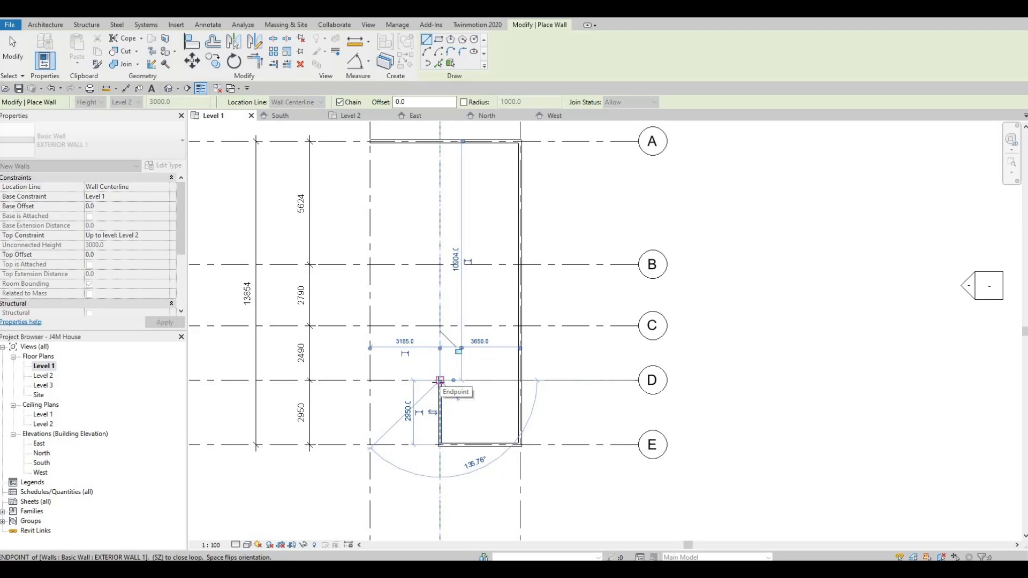
scroll(440, 381, "down", 2)
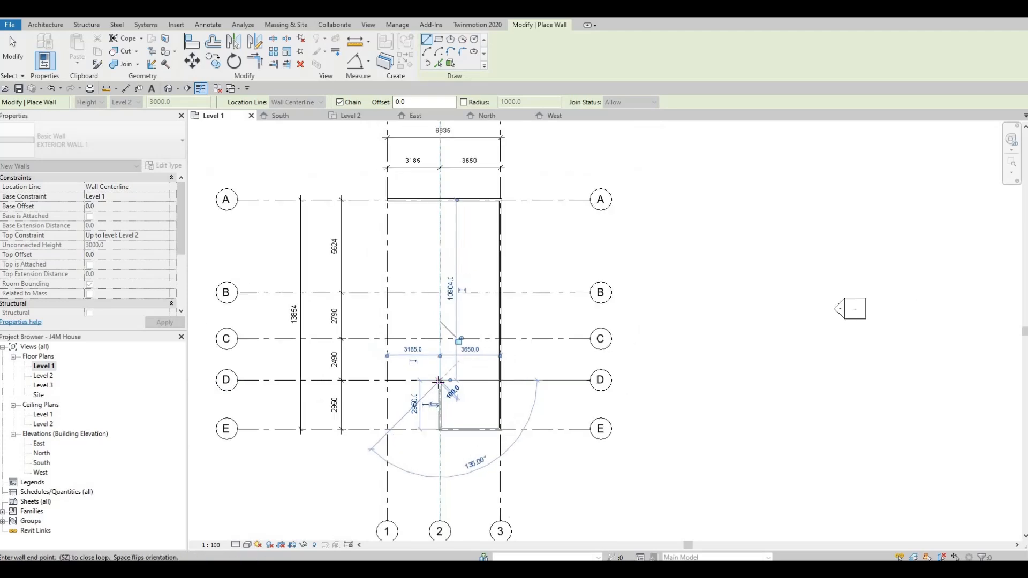
left_click(387, 380)
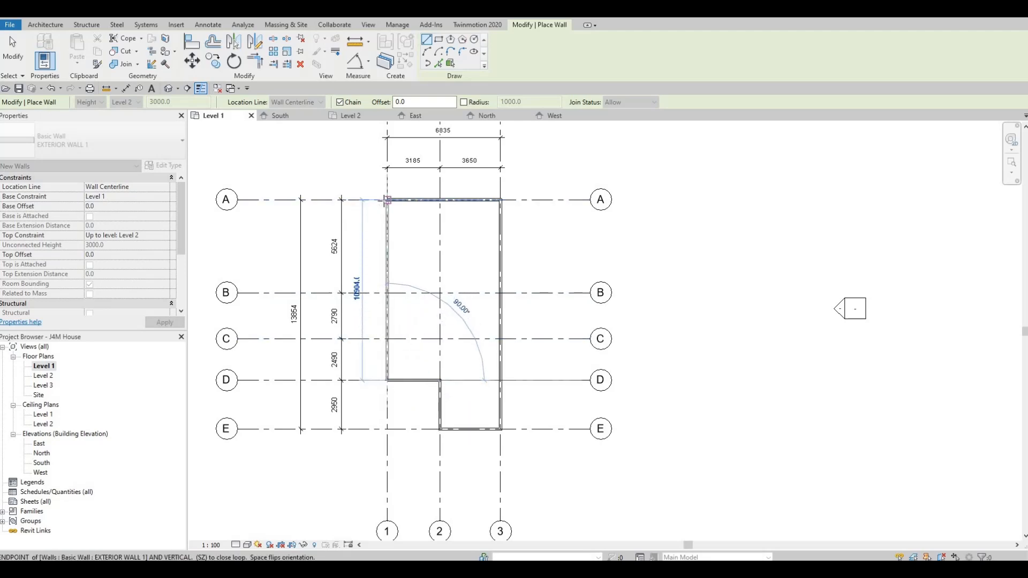
left_click(387, 200)
key("Escape")
key("Escape")
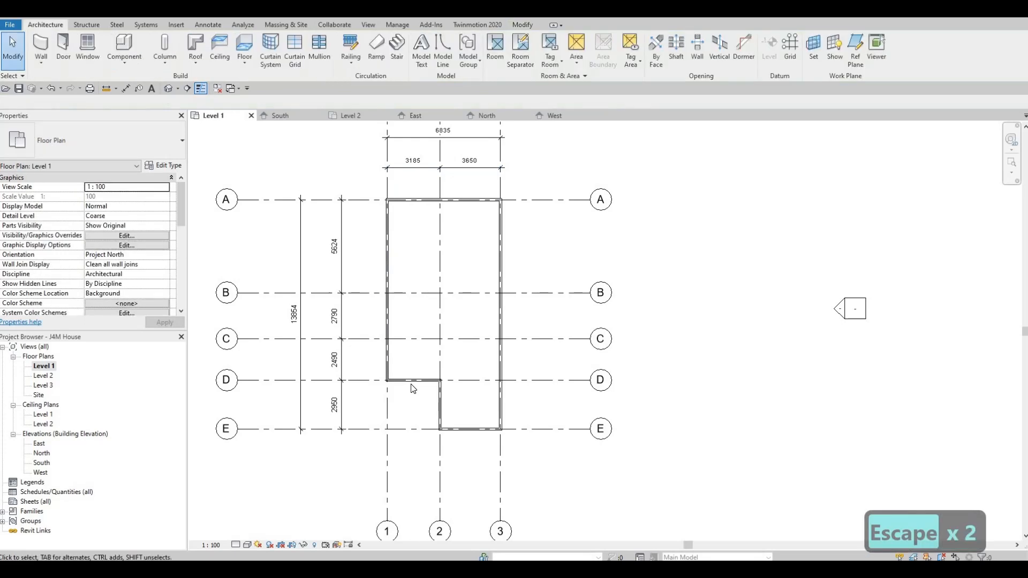
- Nudge the short wall on grid D, between grids 1 and 2, about 640 mm towards grid E
scroll(420, 383, "up", 2)
scroll(420, 383, "up", 2)
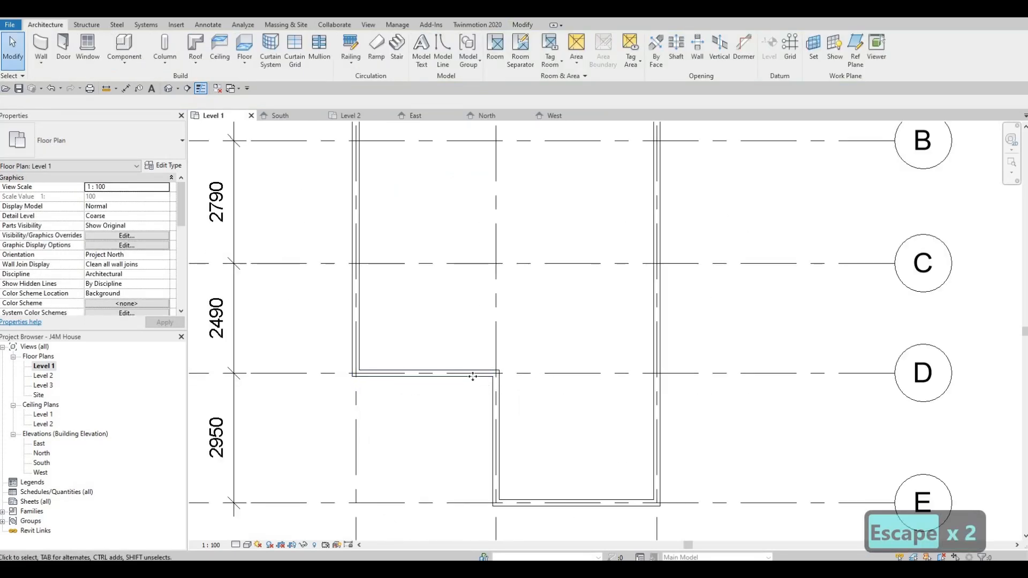
left_click(454, 389)
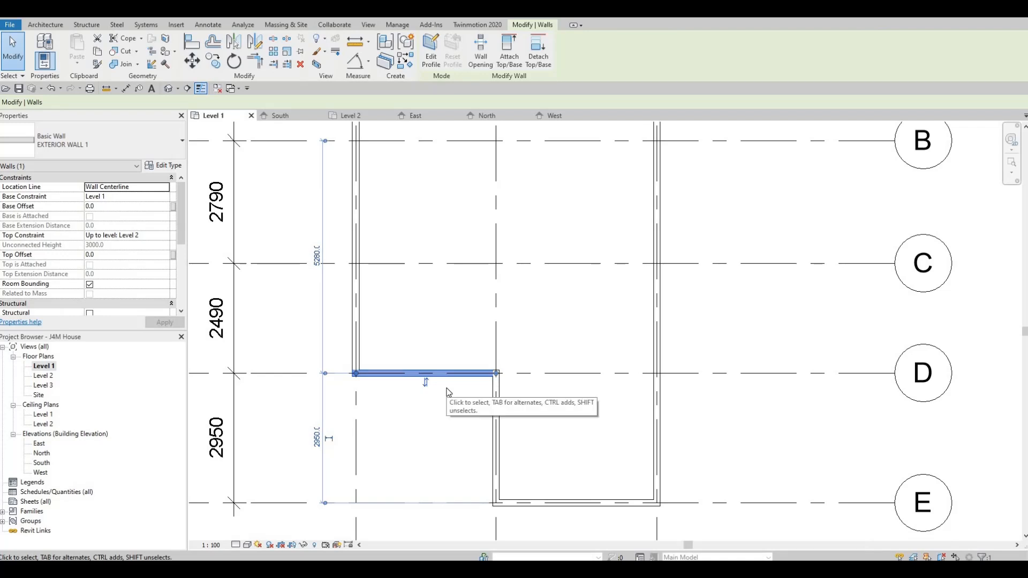
key("Down")
key("Down")
key("Down")
key("Down")
key("Down")
key("Down")
key("Down")
key("Down")
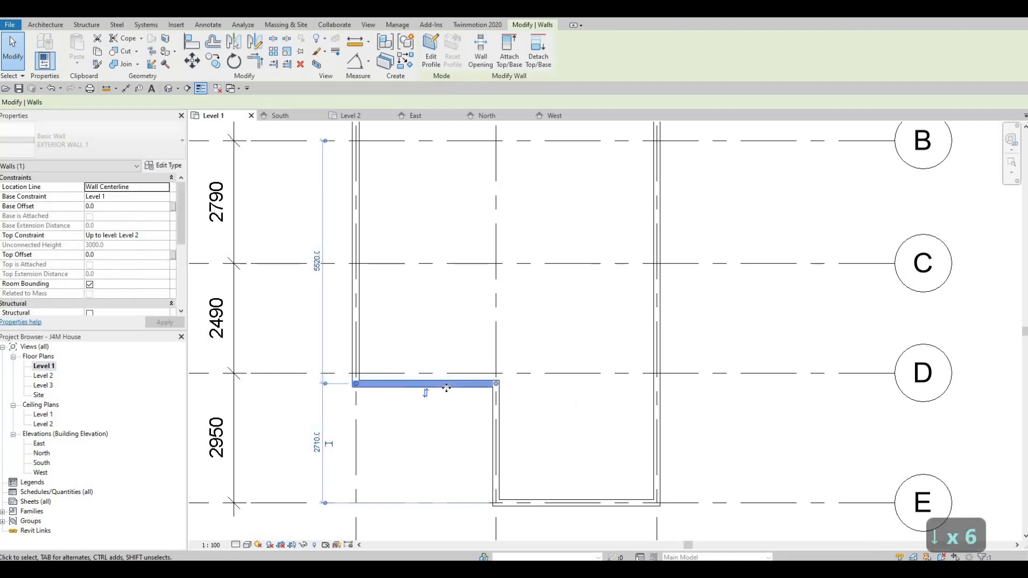
key("Down")
key("Down")
key("Down")
key("Down")
key("Down")
key("Down")
key("Down")
key("Down")
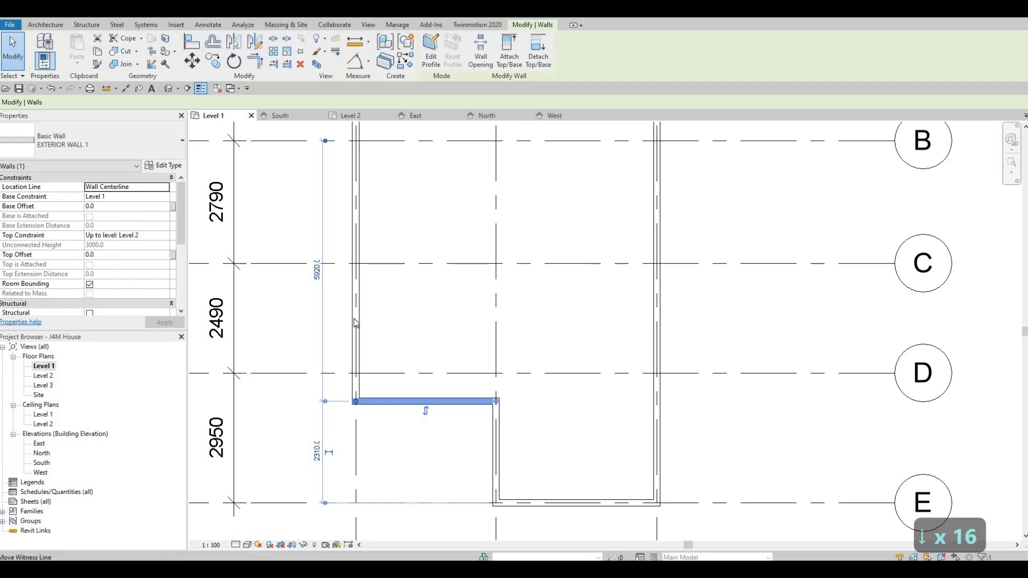
- Reference the short wall's temporary dimension to grid D and set the distance between them to 1770 mm
left_click_drag(353, 378, 509, 381)
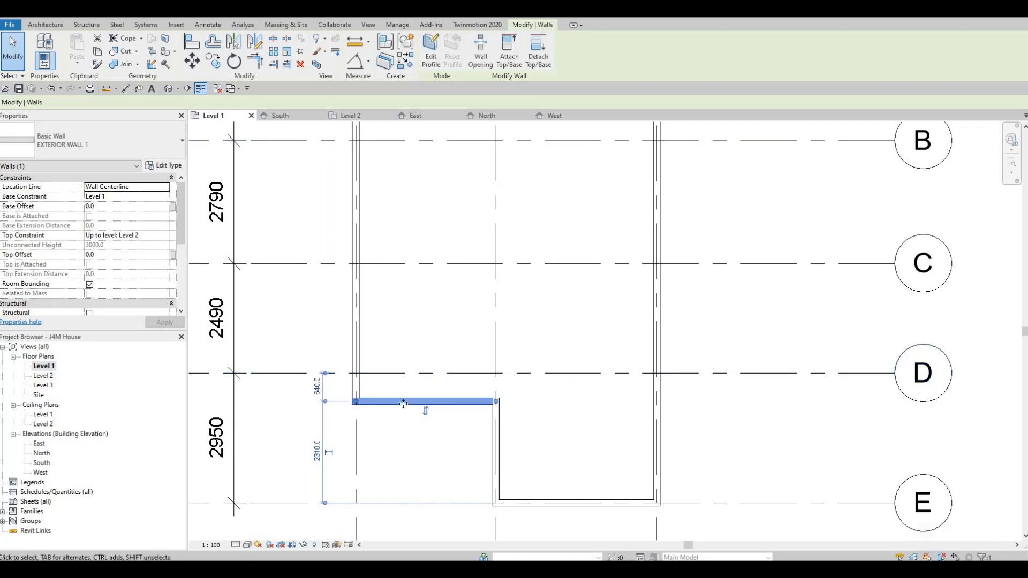
left_click(317, 387)
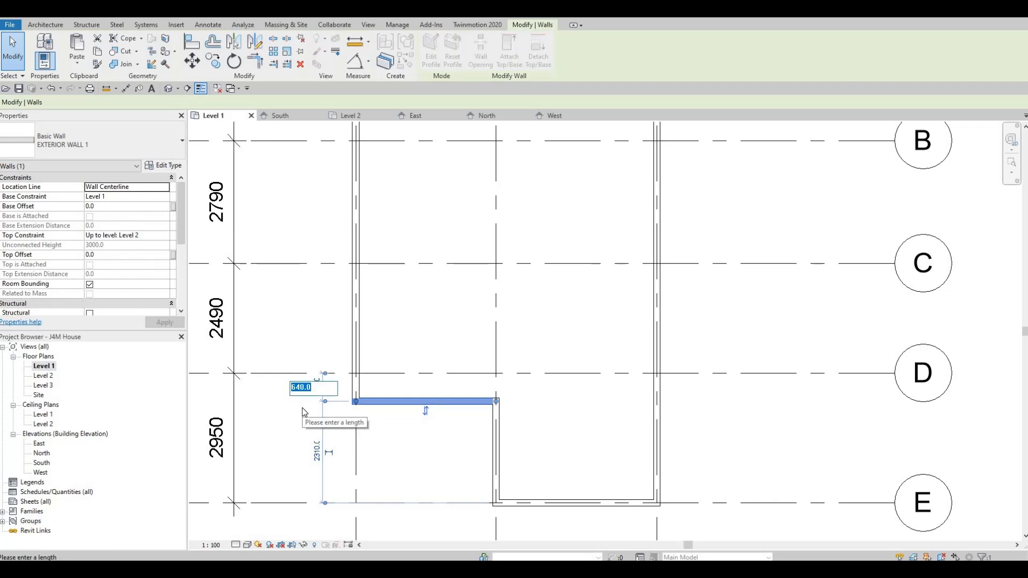
type("1")
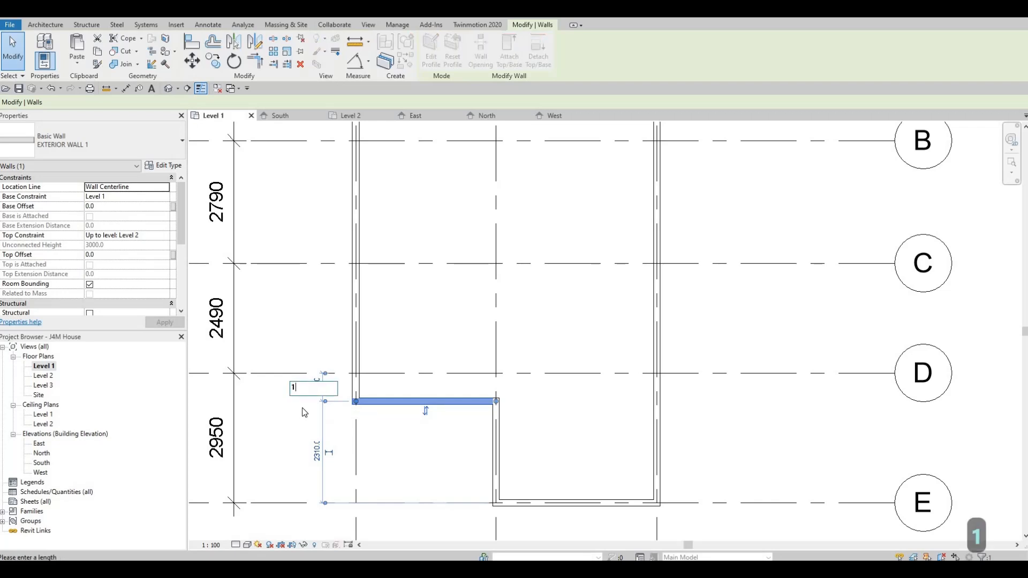
type("770")
key("Return")
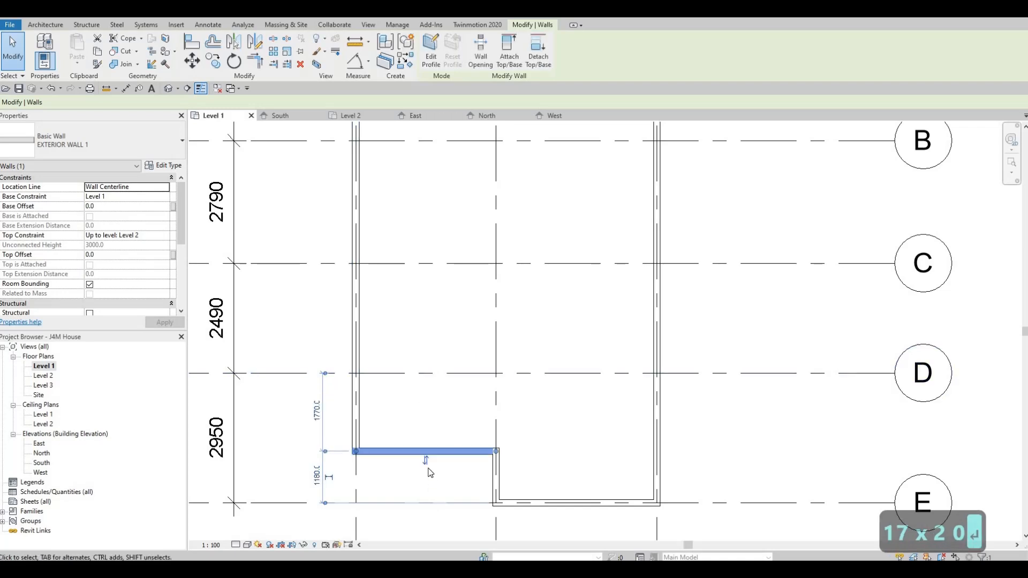
scroll(455, 444, "down", 5)
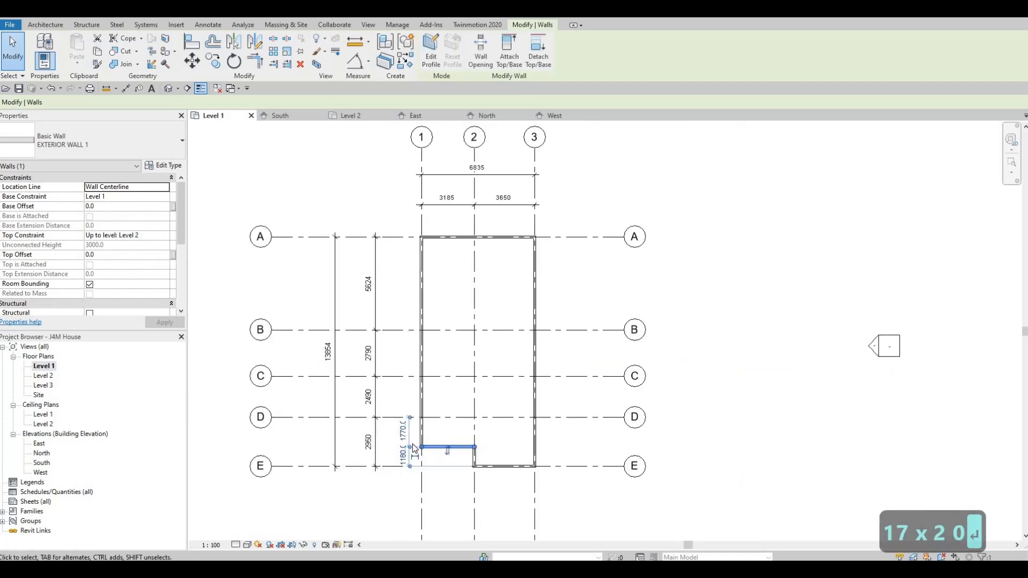
middle_click_drag(307, 443, 294, 448)
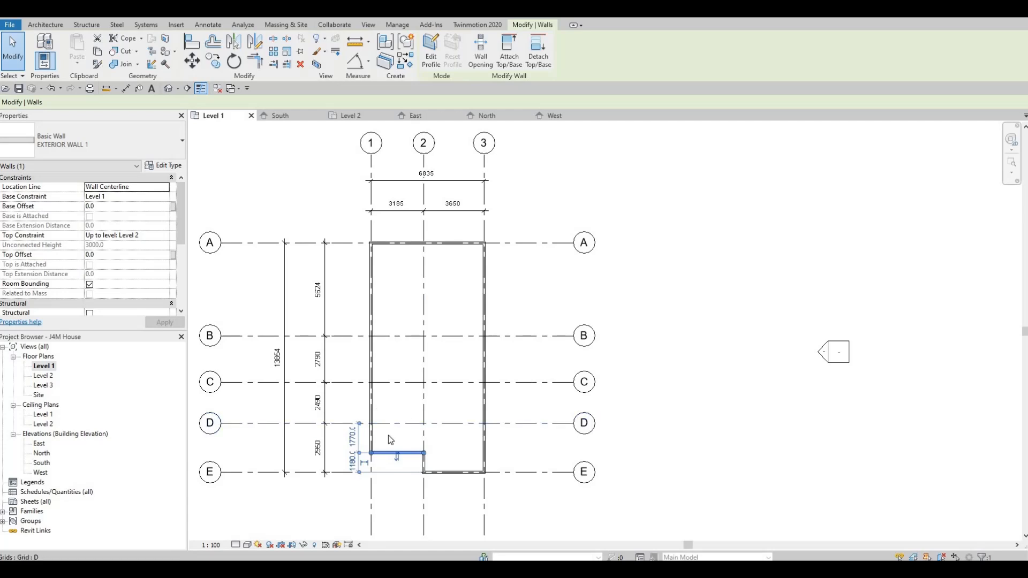
scroll(397, 440, "up", 4)
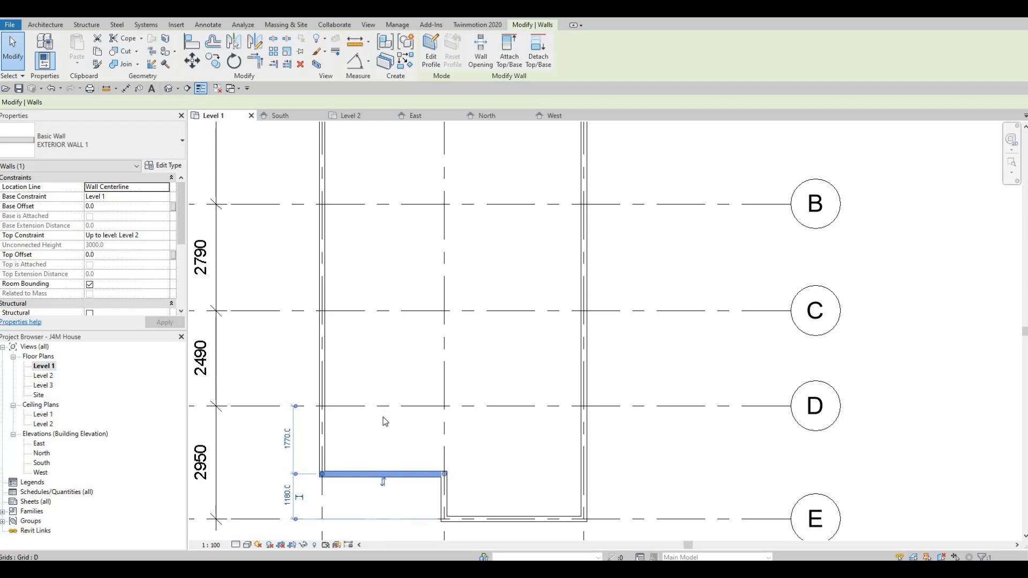
scroll(417, 394, "down", 2)
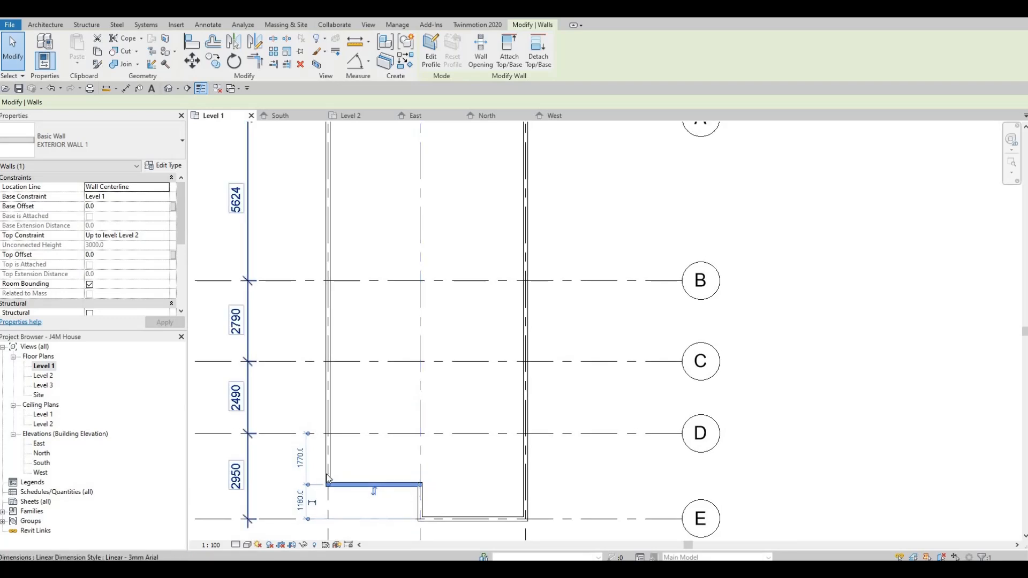
scroll(375, 470, "down", 2)
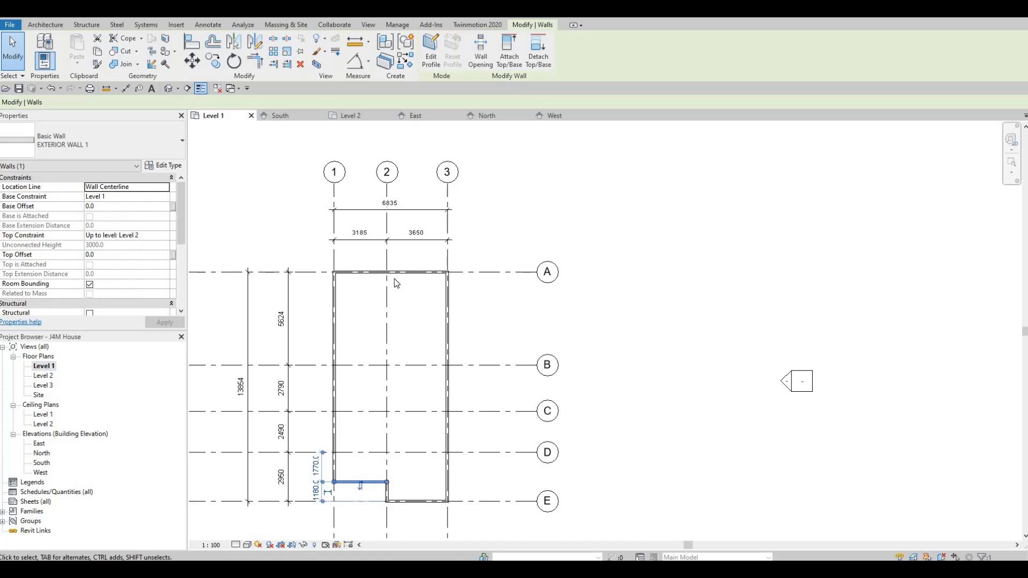
- Create a similar wall from the exterior wall on grid A, running along grid 2 from grid A to grid B
scroll(406, 277, "up", 1)
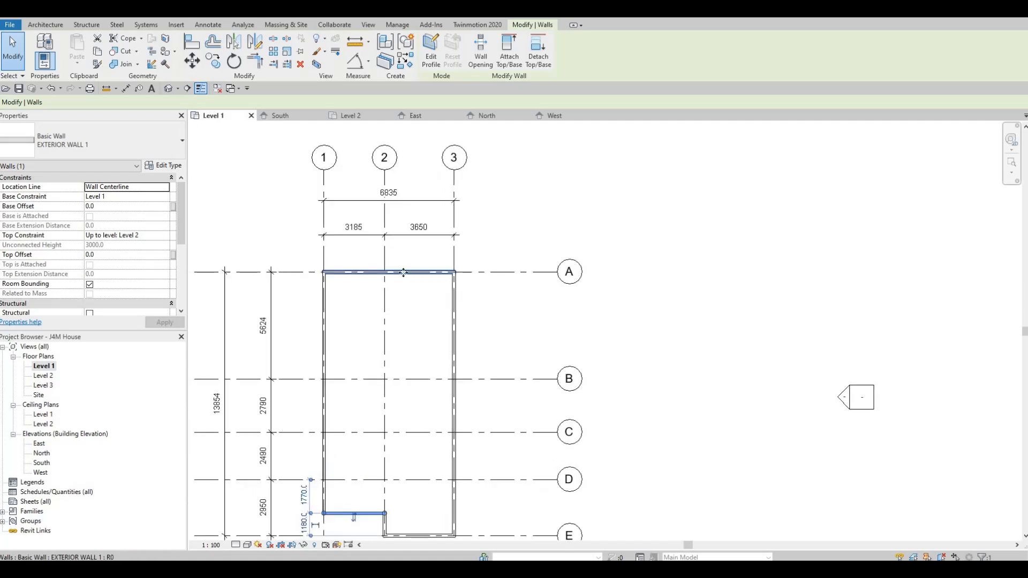
left_click(406, 275)
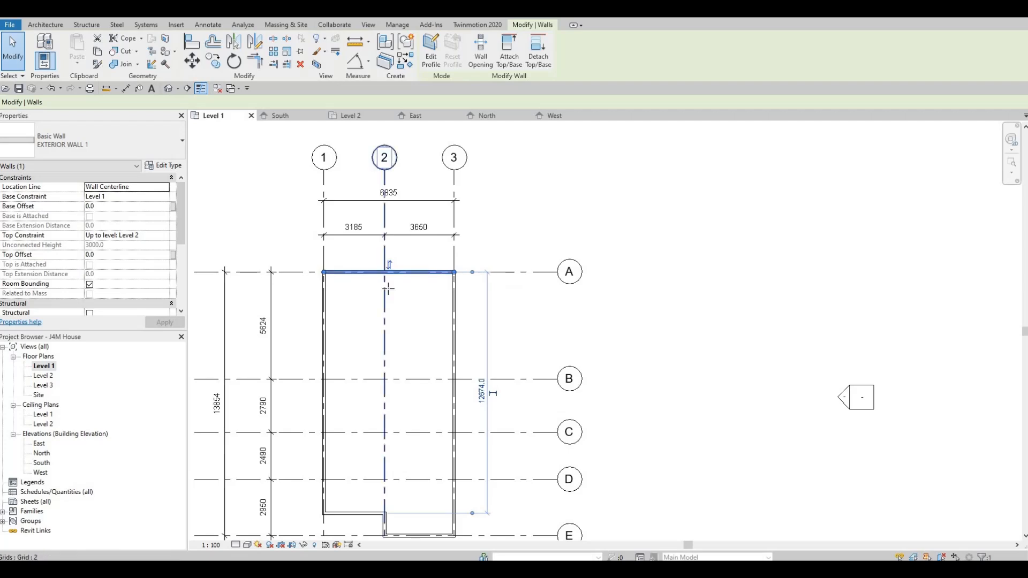
key("c")
key("s")
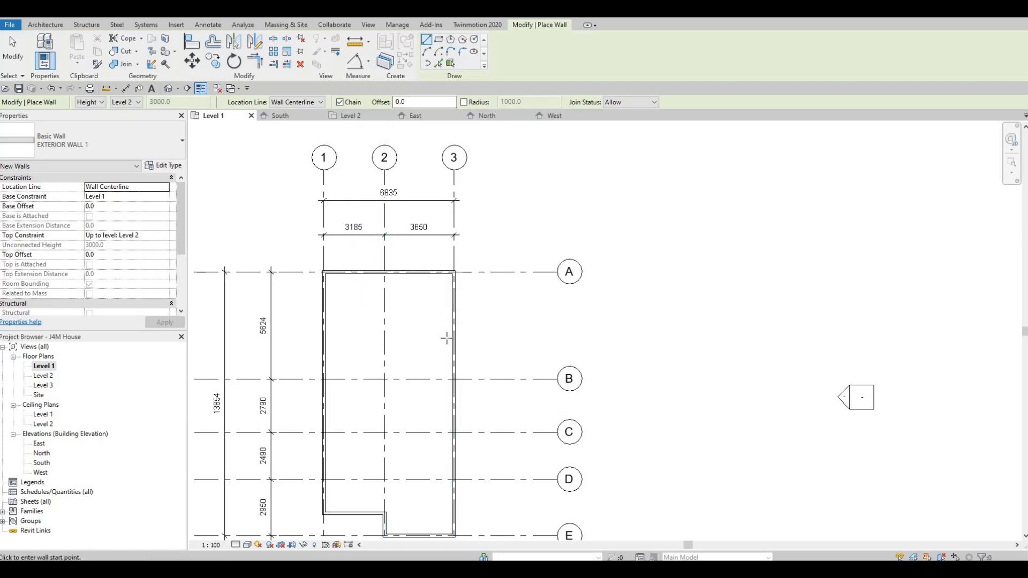
left_click(384, 272)
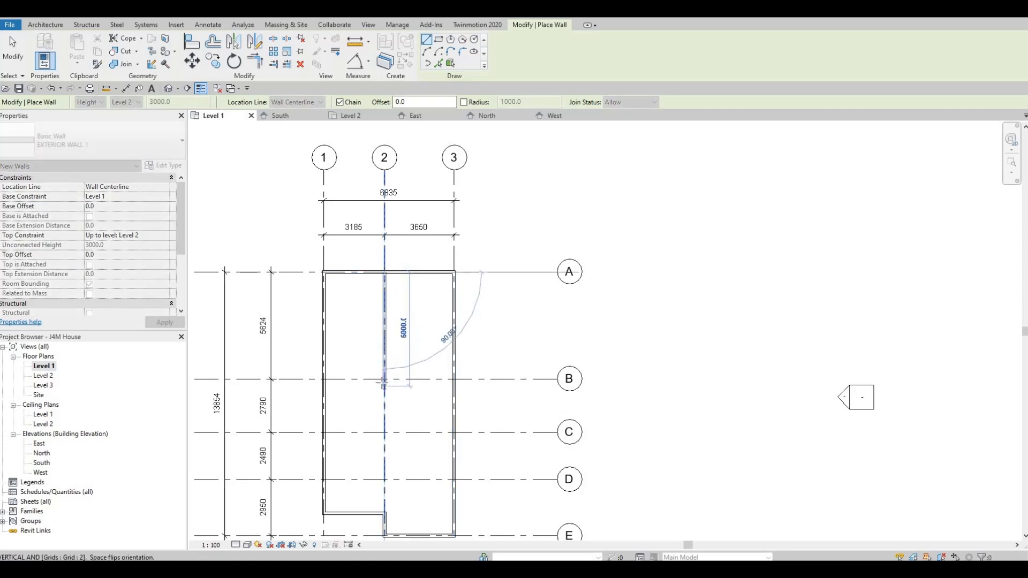
scroll(369, 371, "down", 1)
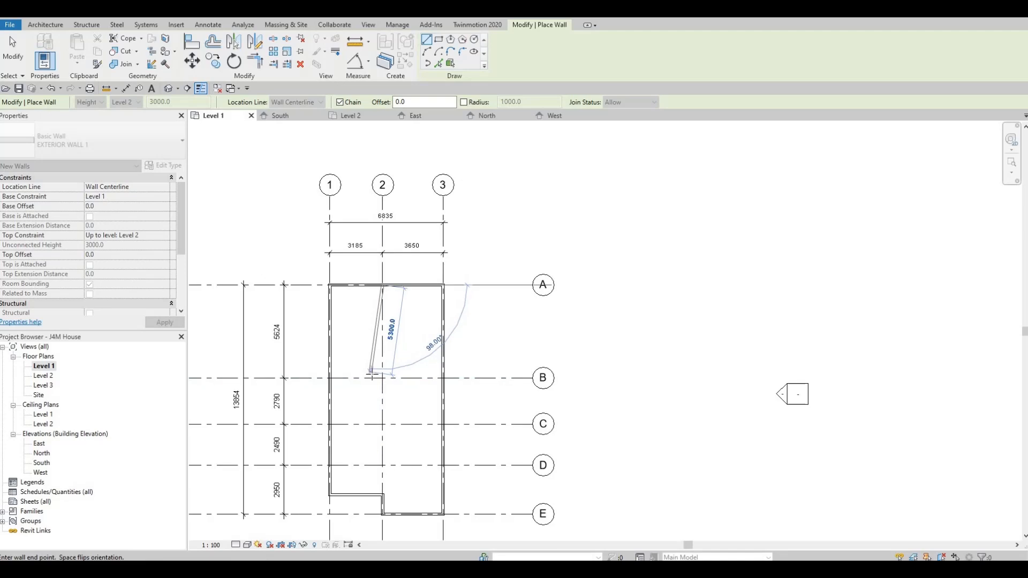
middle_click_drag(468, 373, 562, 372)
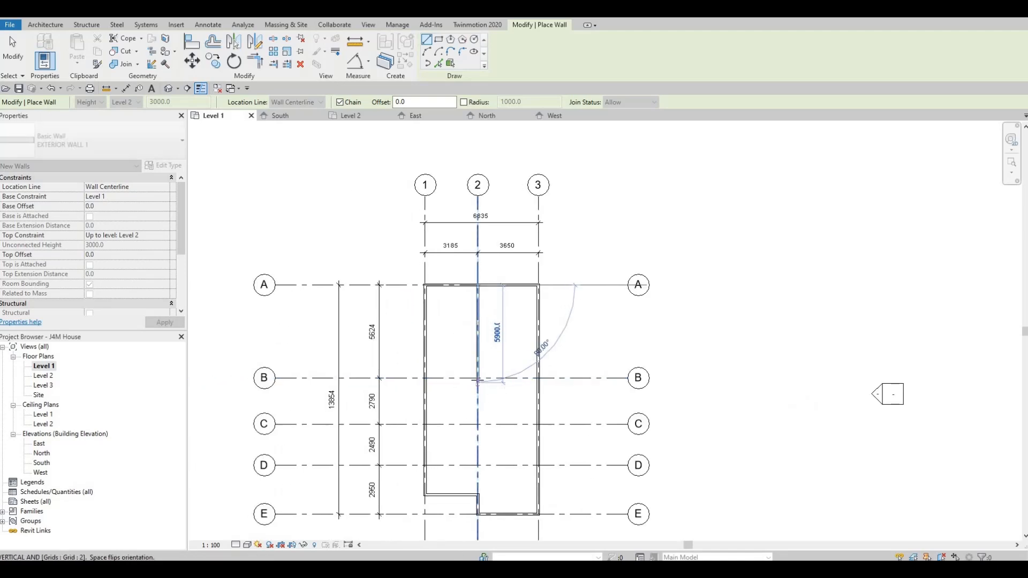
left_click(479, 383)
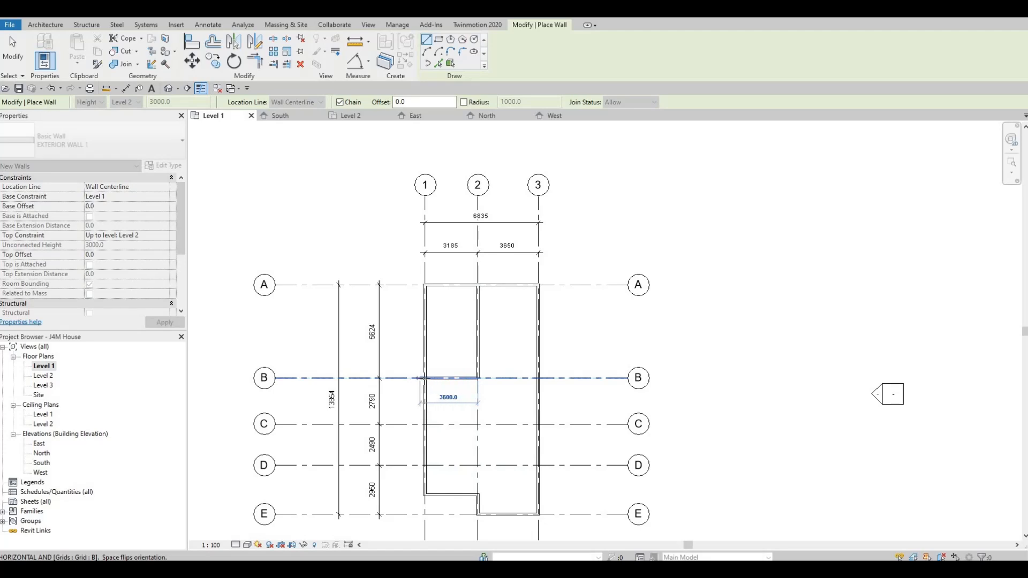
- Continue the wall along grid B from grid 2 to the exterior wall on grid 1, and end the wall chain
left_click(498, 397)
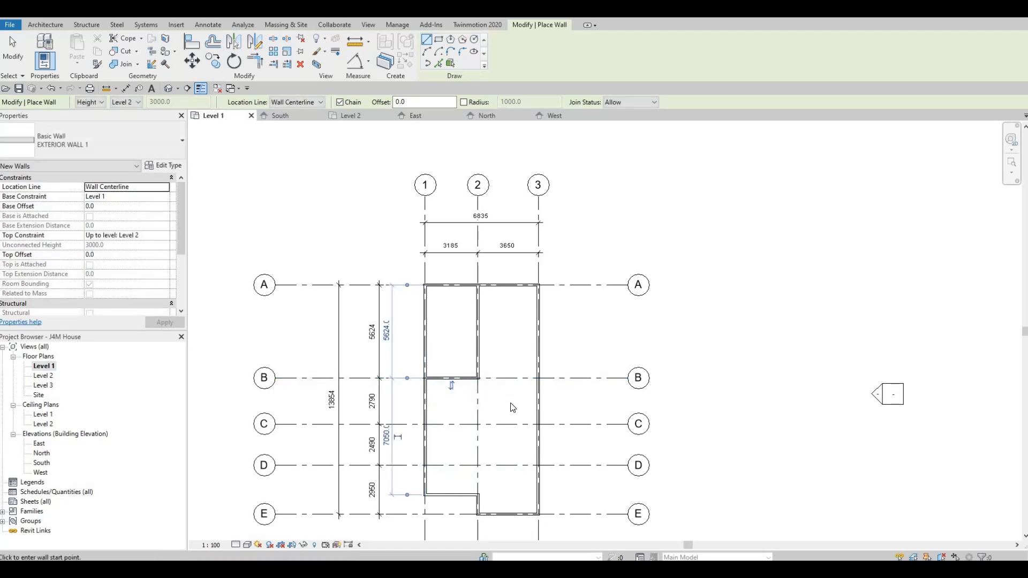
key("Escape")
key("Escape")
key("Escape")
- Examine the Level 1 wall layout, including the corner of the enclosed room at grids B and 2
middle_click_drag(527, 317, 484, 316)
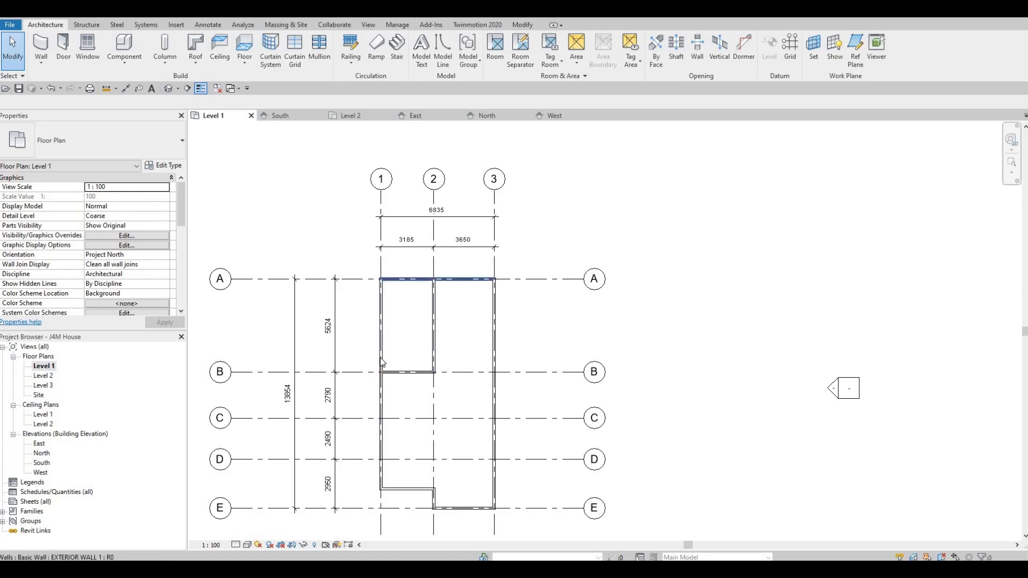
middle_click_drag(394, 314, 406, 286)
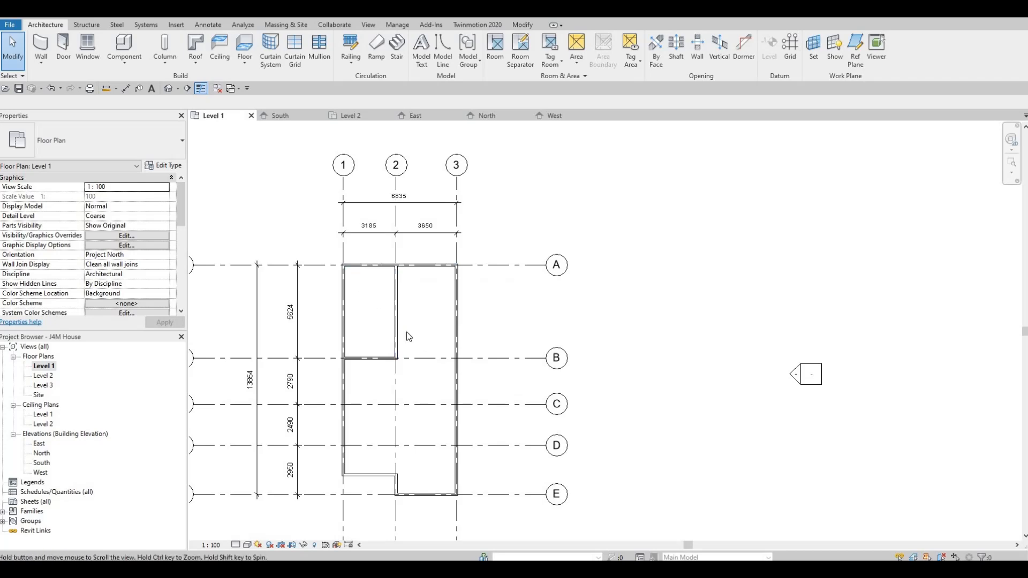
middle_click_drag(409, 337, 388, 328)
scroll(351, 326, "up", 3)
scroll(369, 323, "down", 1)
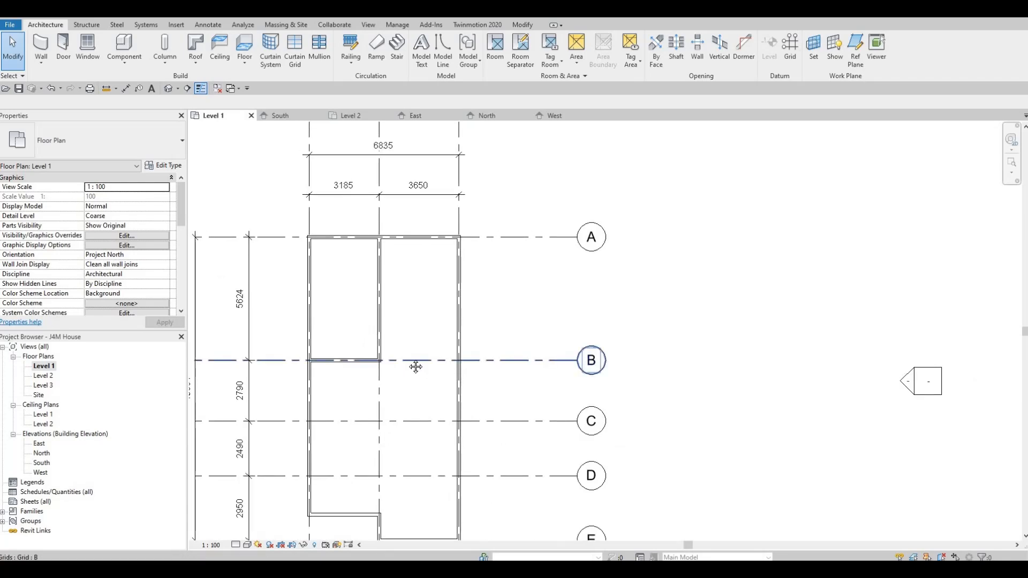
scroll(410, 355, "down", 2)
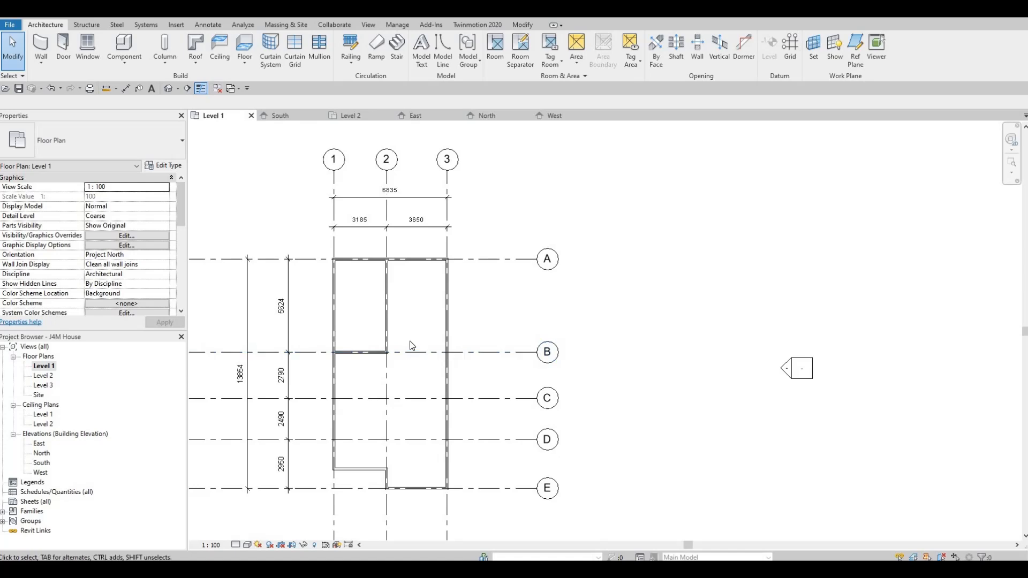
scroll(422, 351, "down", 1)
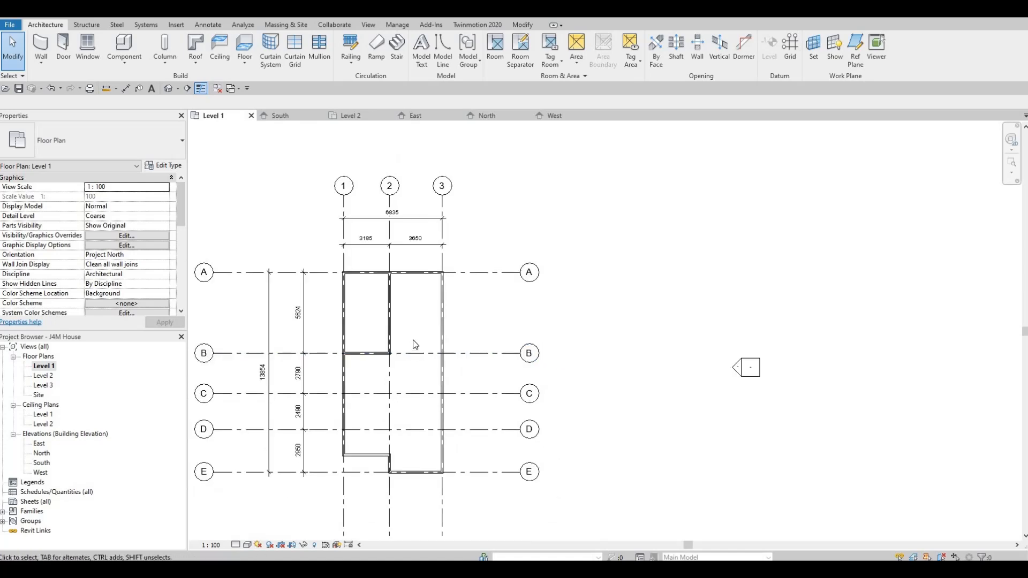
scroll(413, 346, "up", 2)
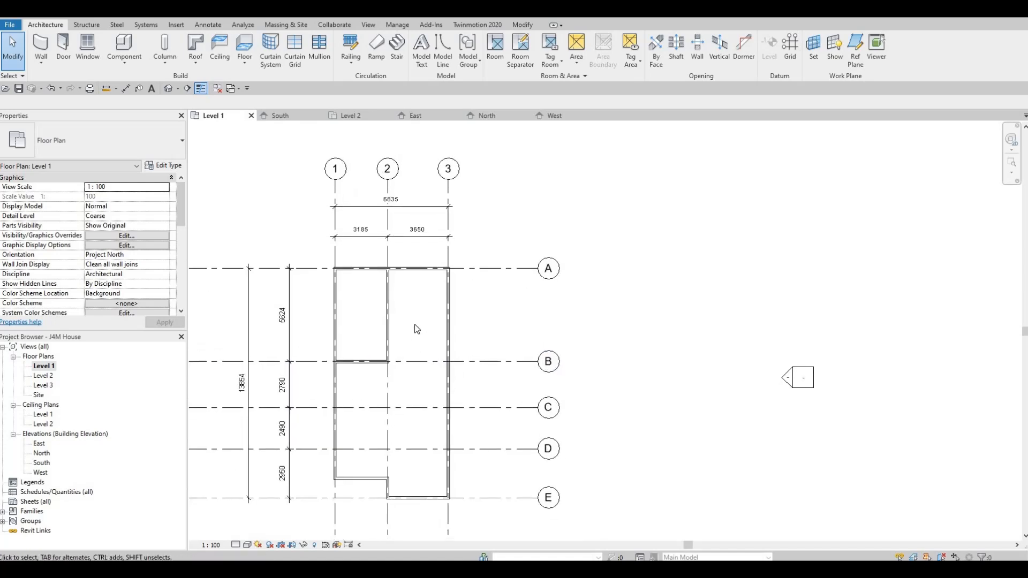
scroll(399, 338, "up", 3)
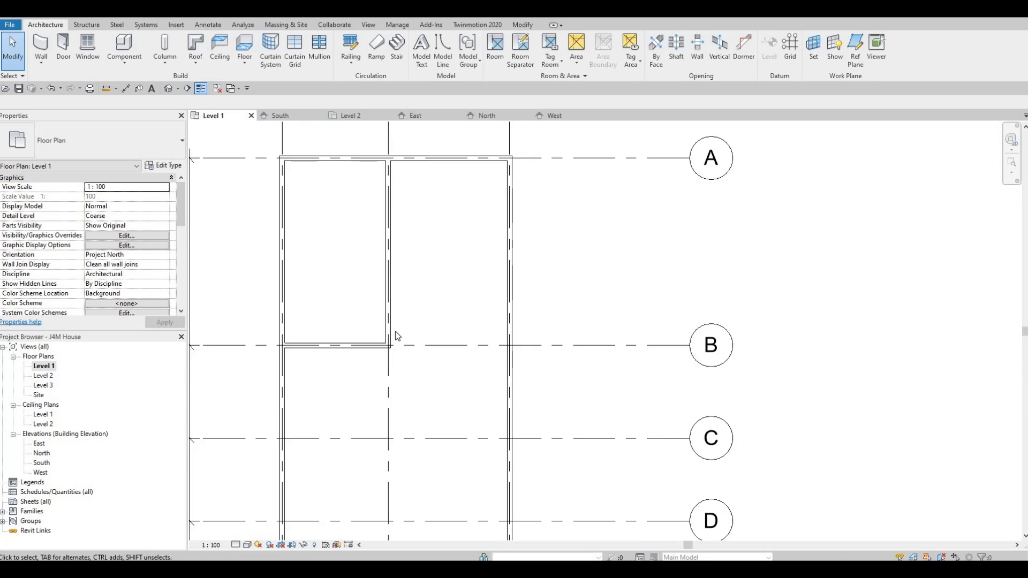
scroll(404, 348, "down", 2)
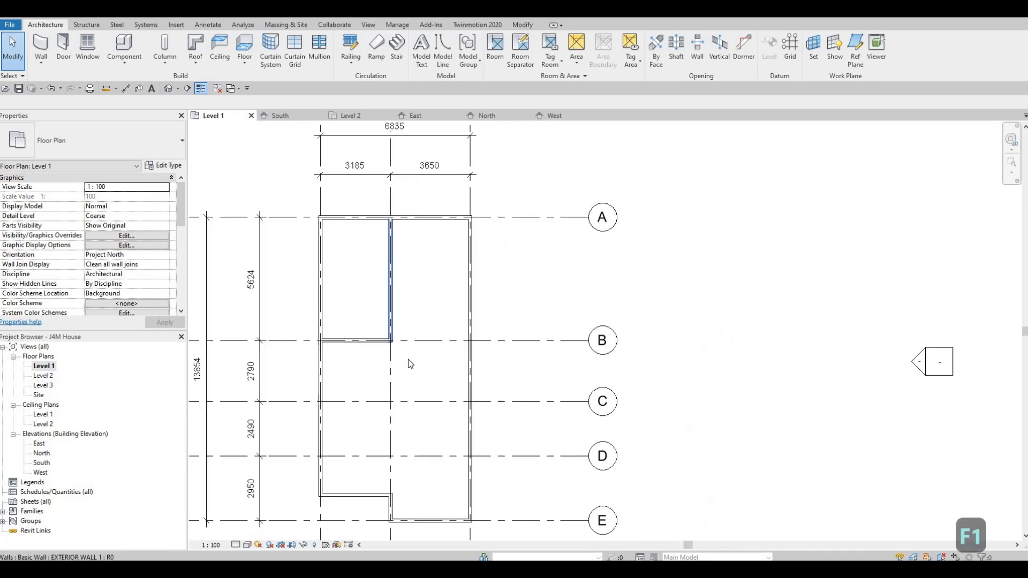
- Duplicate the EXTERIOR WALL 1 type of the wall on grid 3 under the name INTERIOR WALL 1
left_click(461, 397)
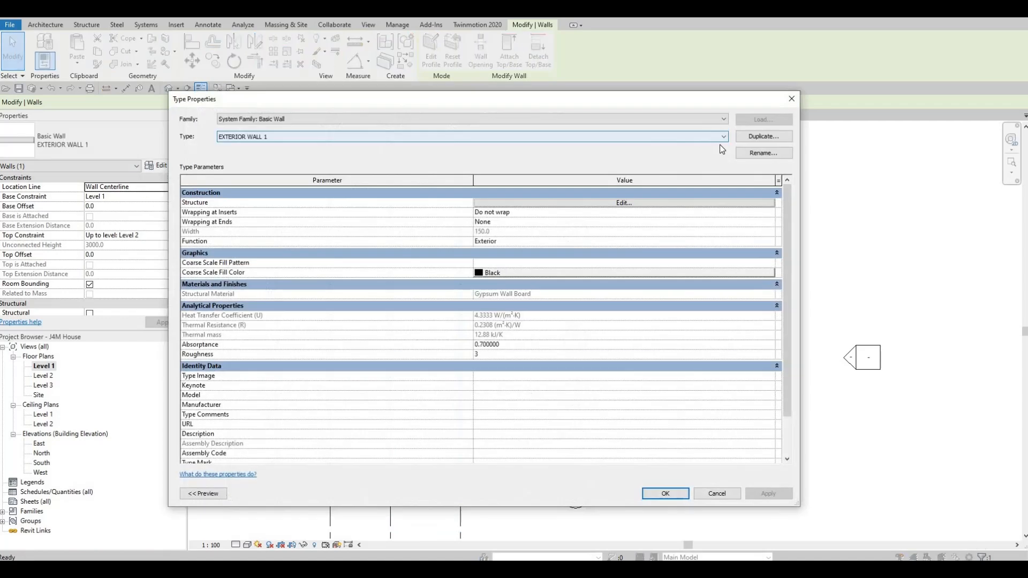
left_click(752, 137)
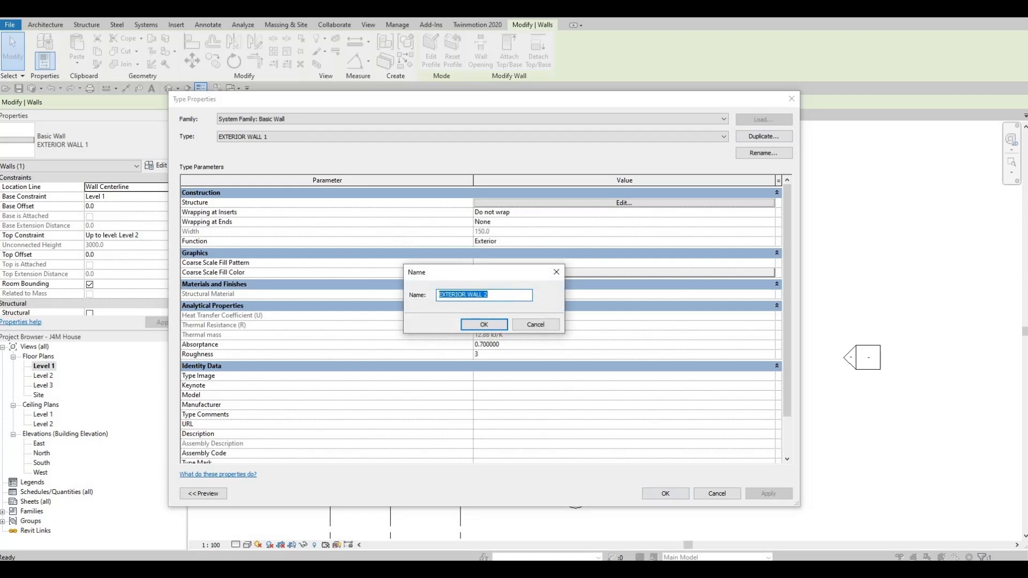
type("INTERIOR")
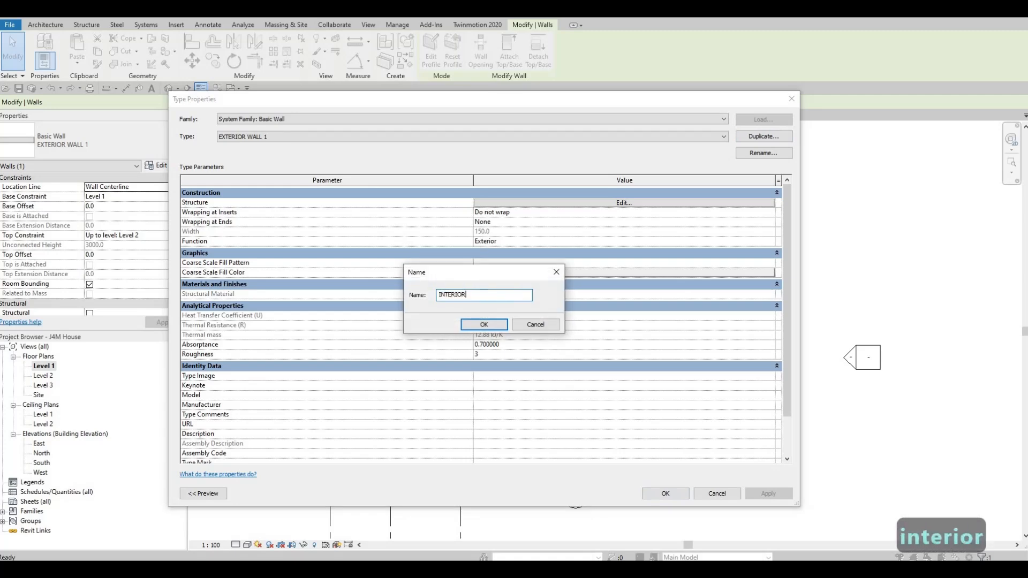
type(" WALL 1")
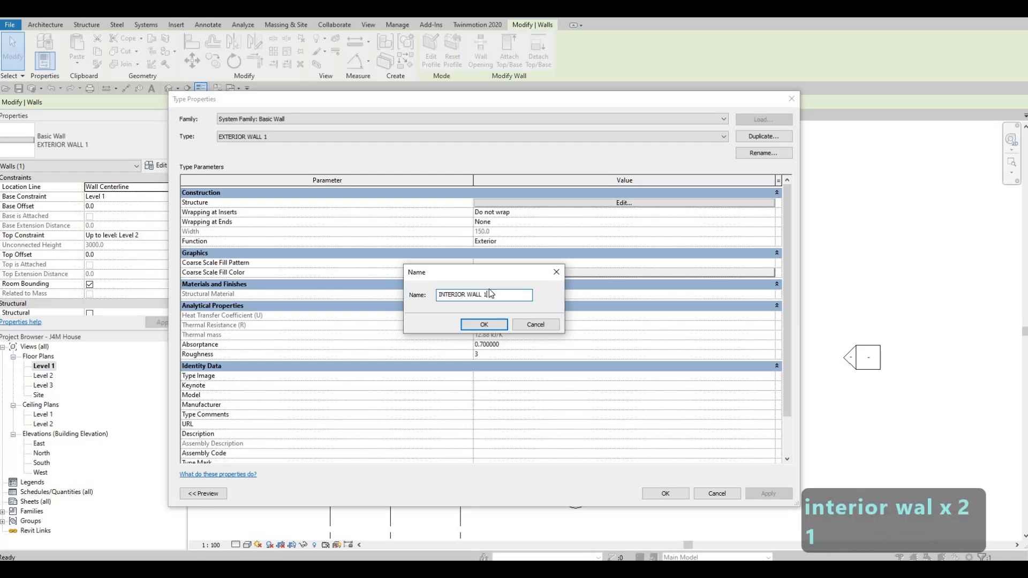
left_click(481, 326)
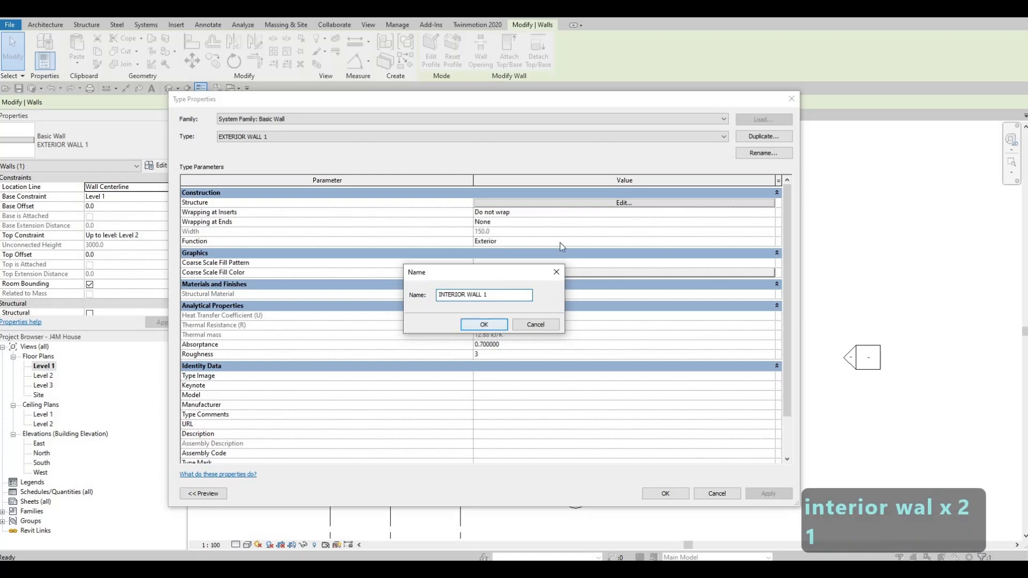
- Check the layer structure of INTERIOR WALL 1, apply the type to the grid 3 wall, and clear the selection
left_click(599, 204)
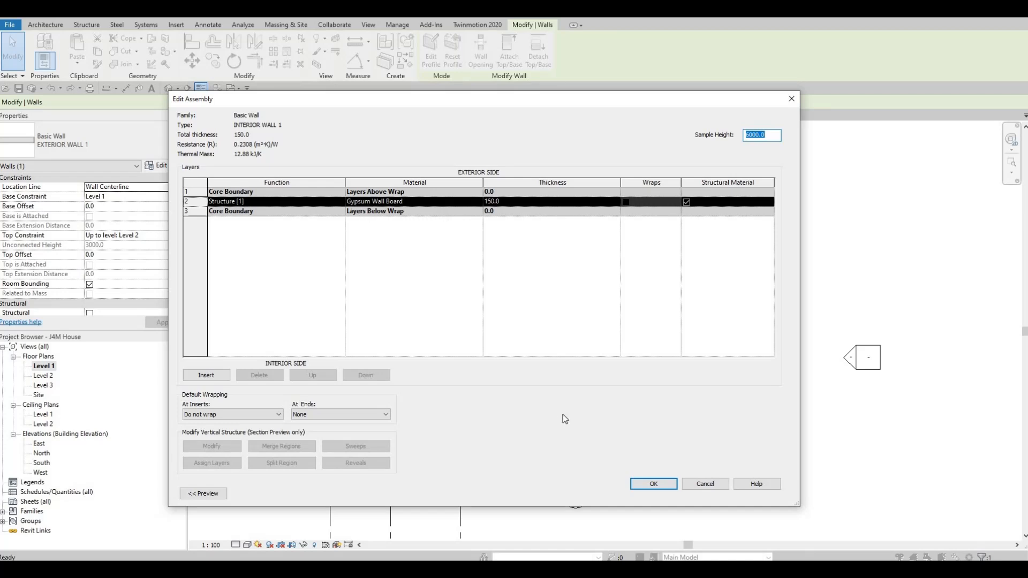
left_click(650, 484)
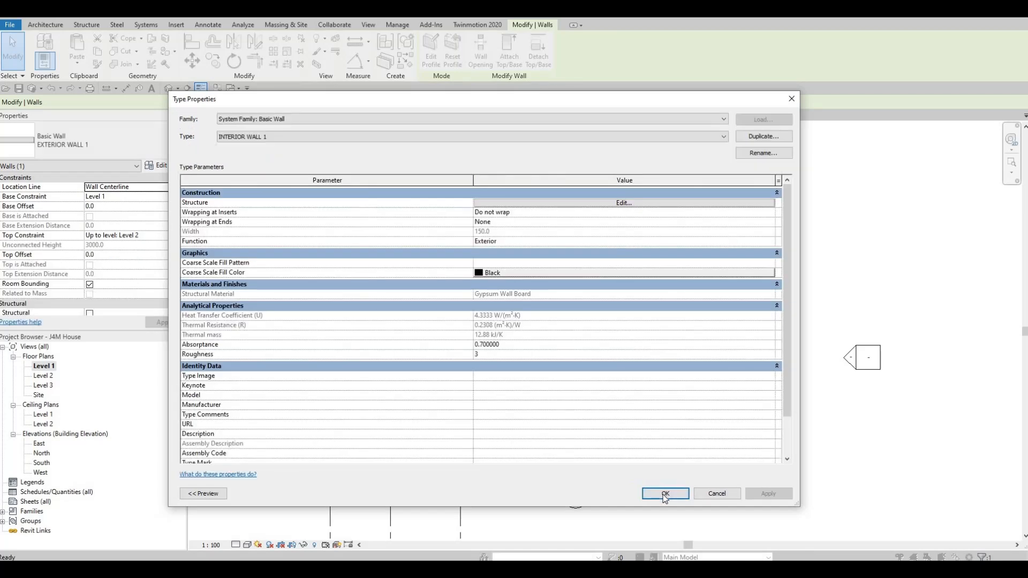
left_click(666, 493)
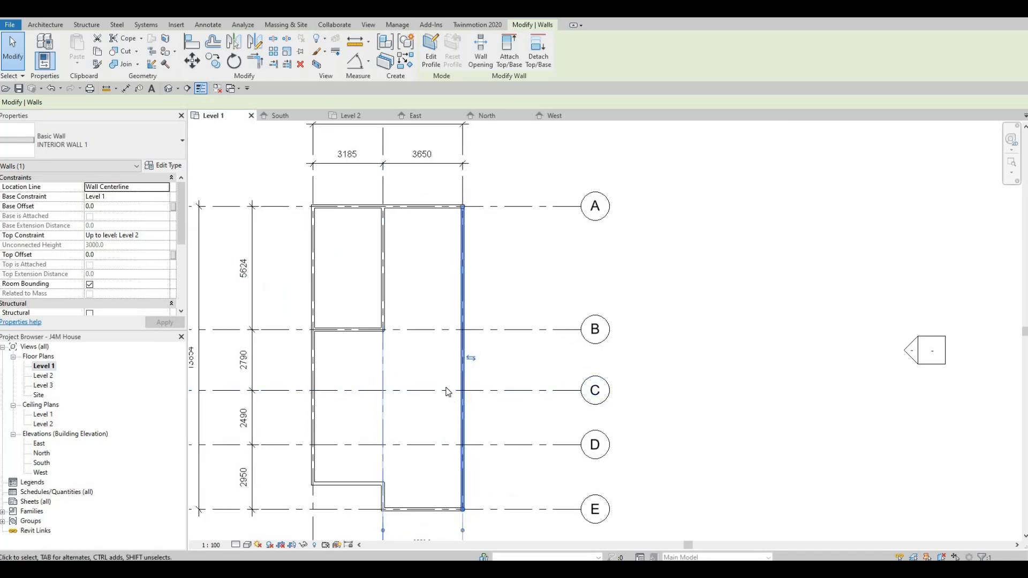
left_click(462, 392)
scroll(439, 392, "up", 1)
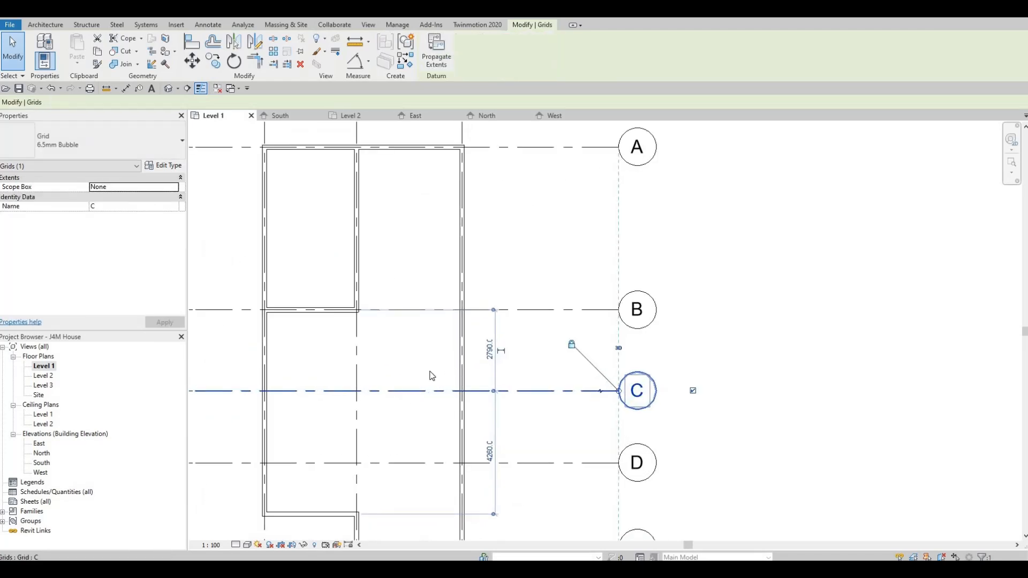
middle_click_drag(432, 376, 452, 346)
key("Escape")
key("Escape")
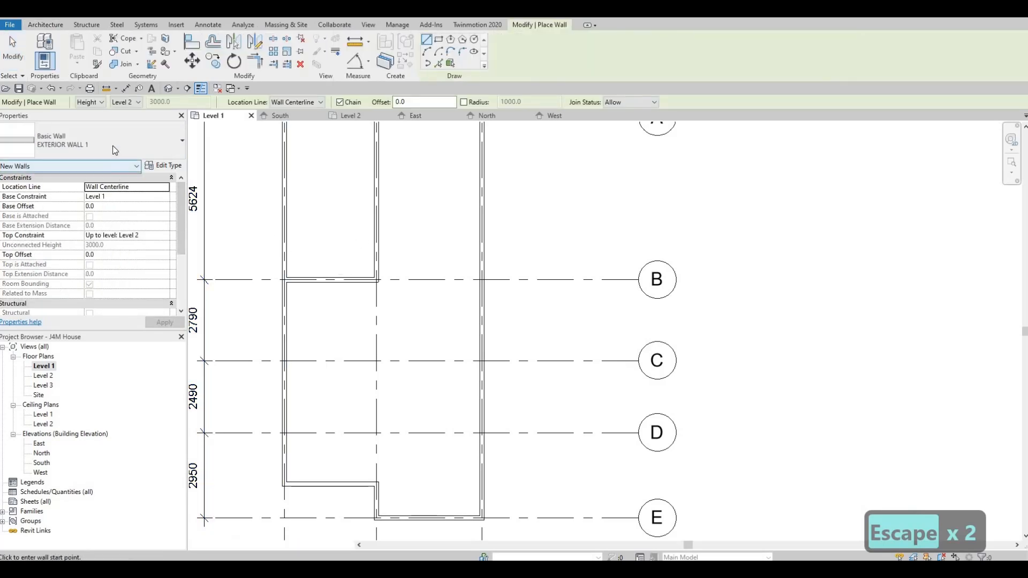
- Draw a wall of type INTERIOR WALL 1 along grid C from the wall on grid 3 to grid 2
left_click(96, 145)
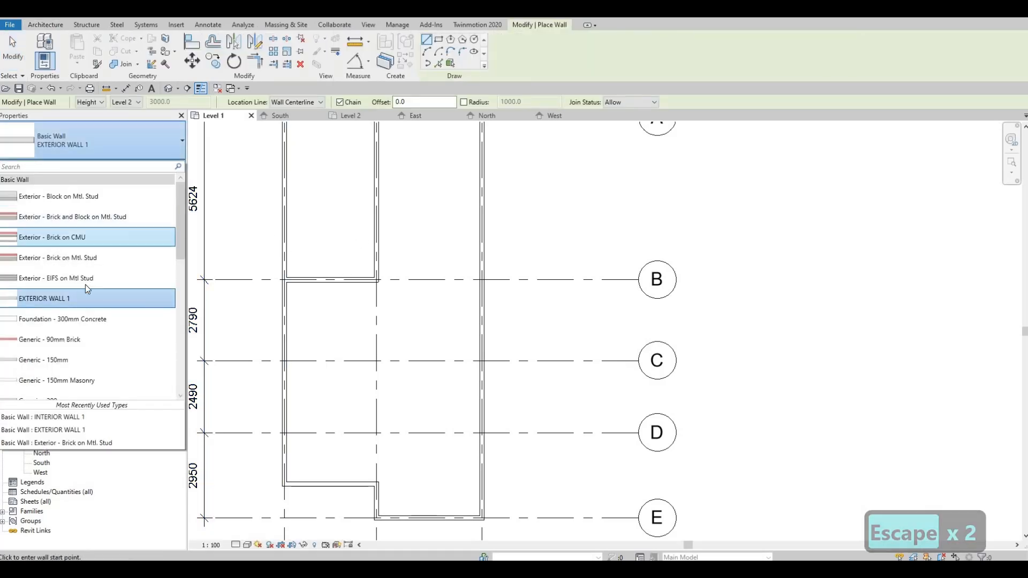
scroll(80, 302, "down", 3)
scroll(69, 335, "down", 5)
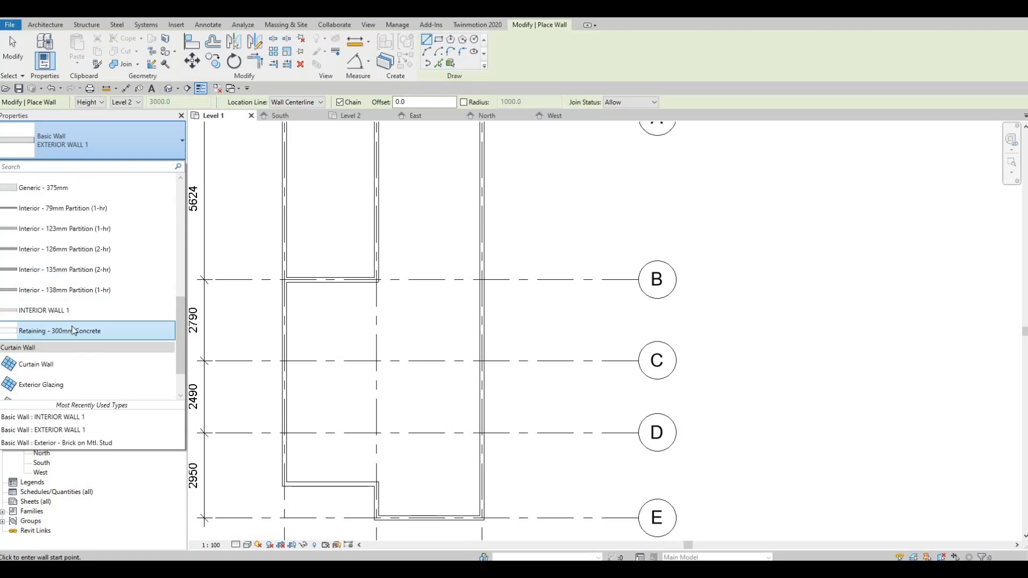
left_click(75, 309)
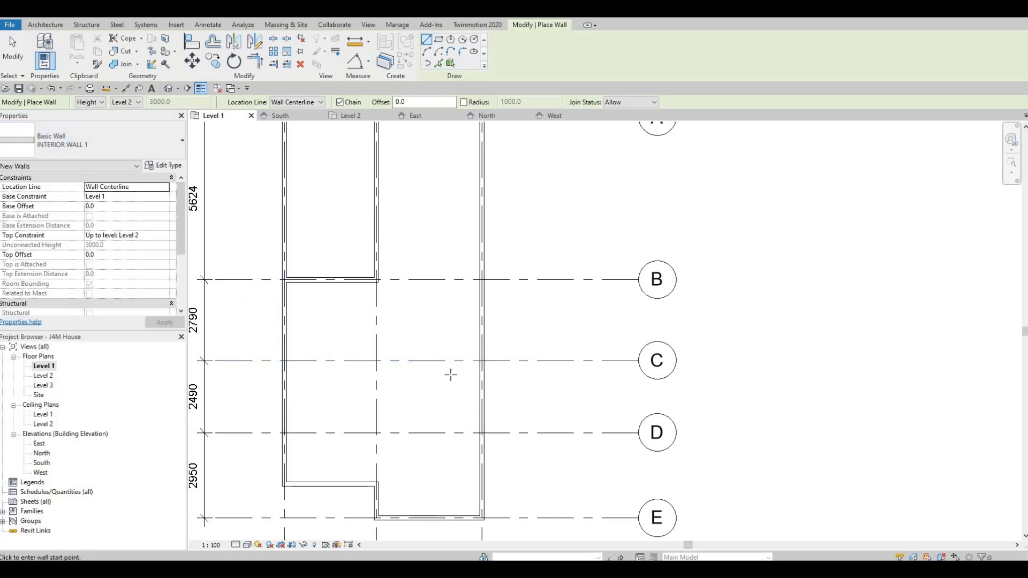
left_click(481, 360)
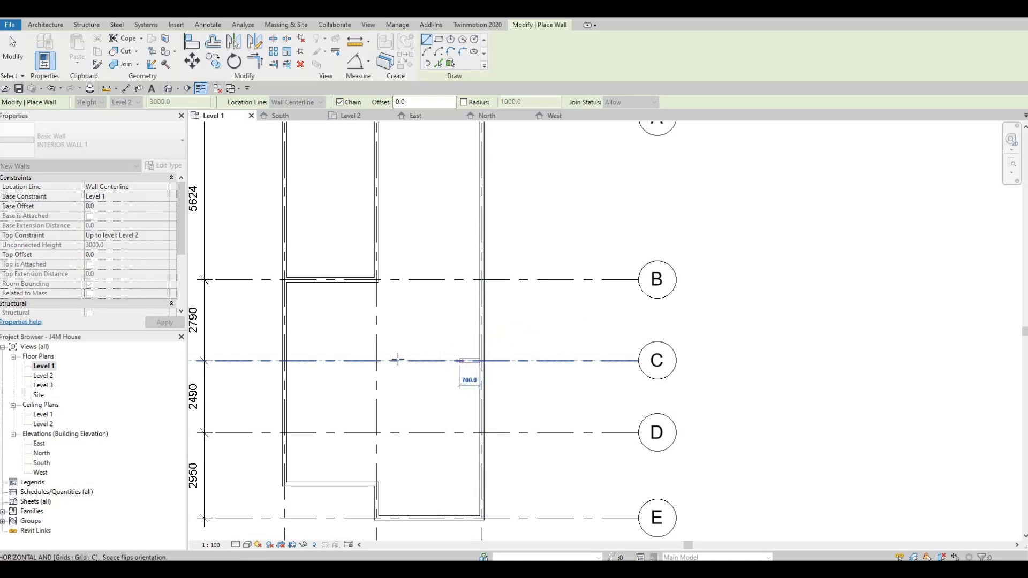
scroll(395, 360, "down", 3)
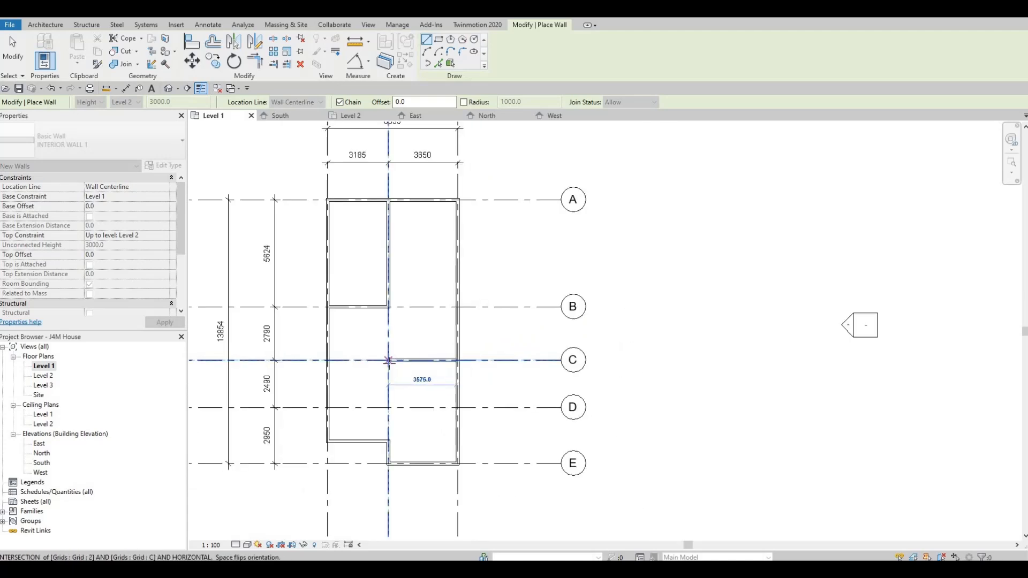
left_click(389, 360)
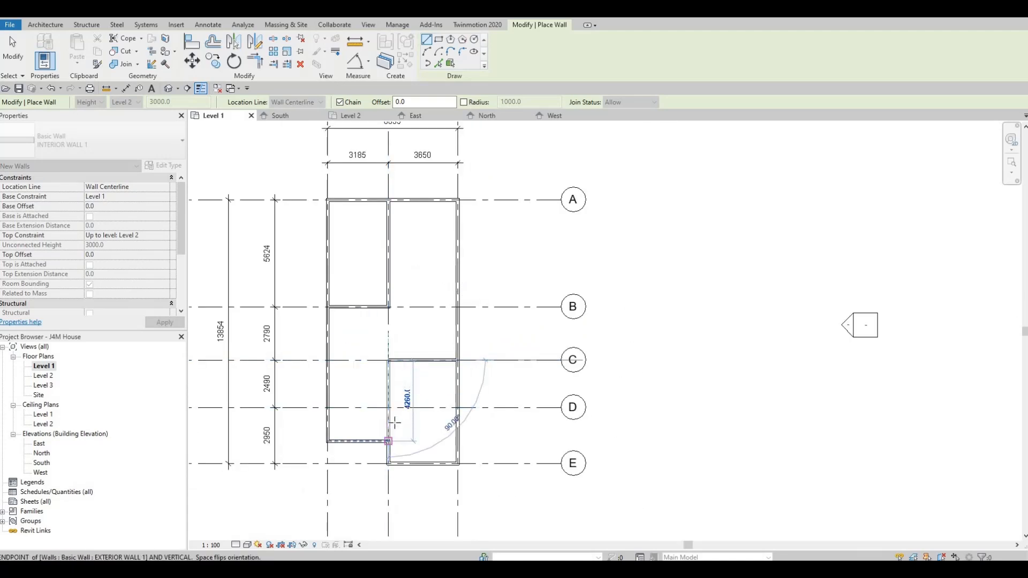
- Continue the interior wall along grid 2 from grid C to the short exterior wall between grids D and E
scroll(393, 425, "up", 4)
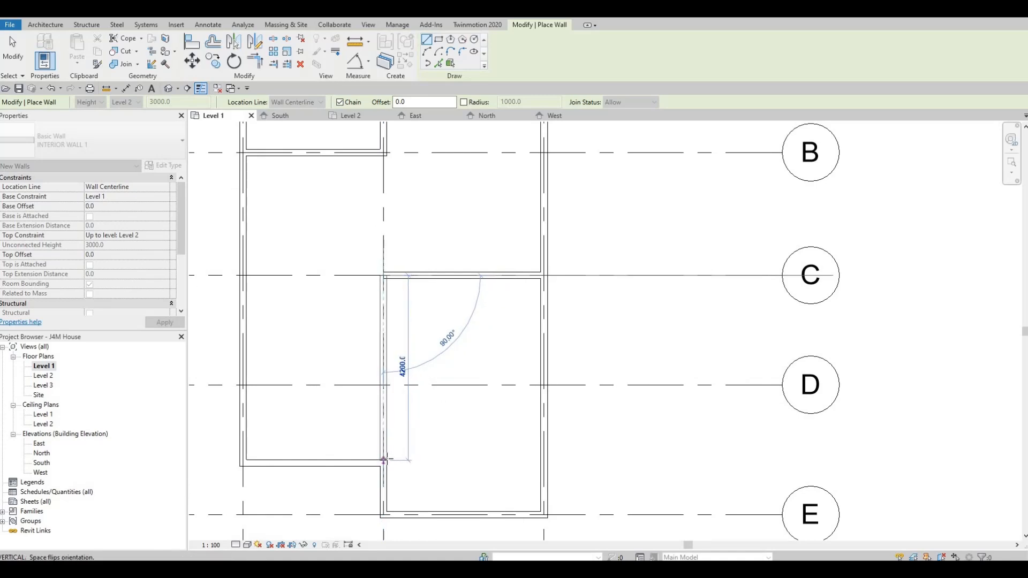
left_click(384, 459)
key("Escape")
key("Escape")
- Examine the new interior wall's joins along grid 2 and the overall Level 1 wall layout
scroll(383, 460, "up", 2)
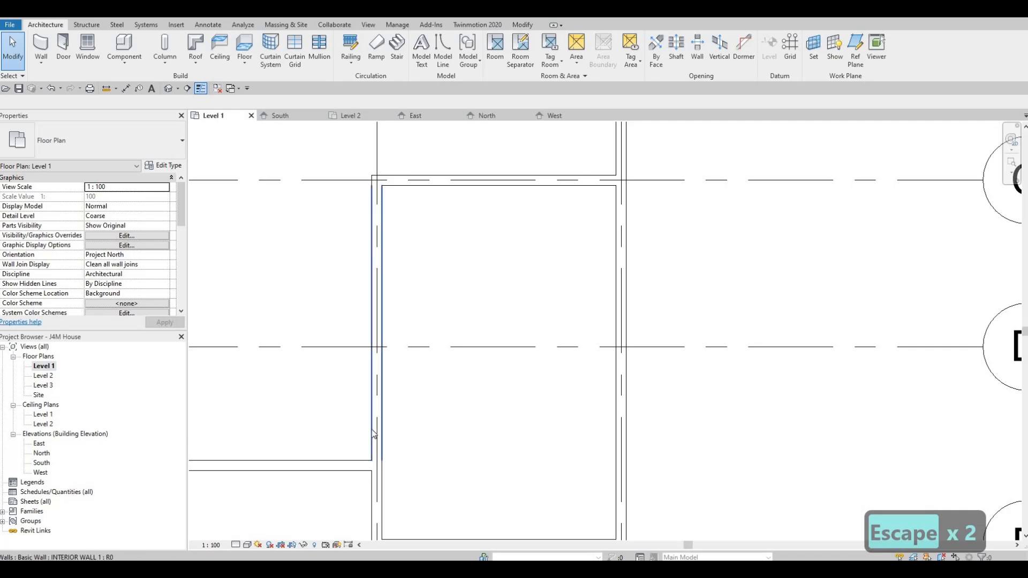
scroll(418, 362, "down", 3)
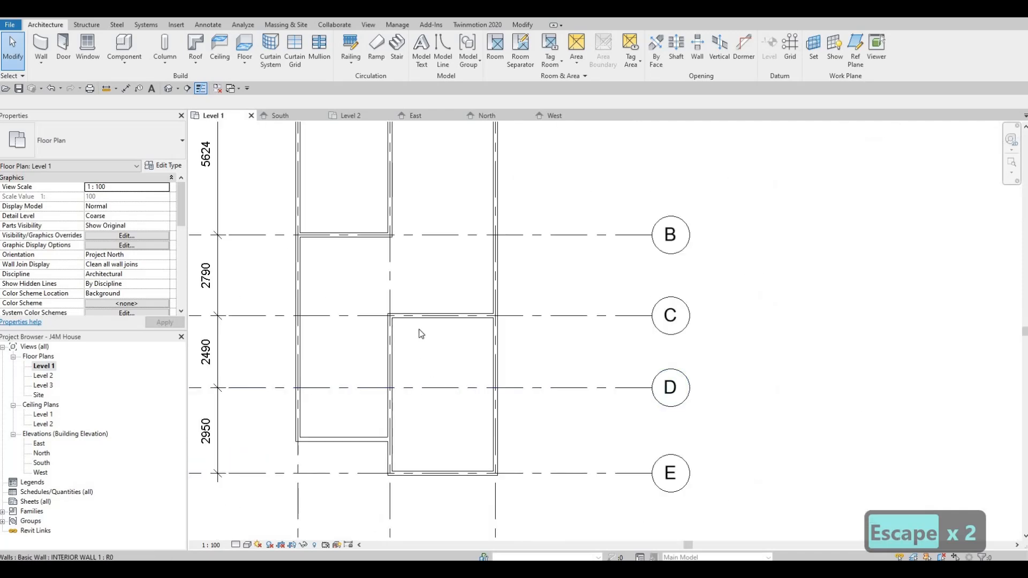
middle_click_drag(425, 324, 443, 413)
scroll(421, 358, "down", 1)
scroll(427, 407, "down", 2)
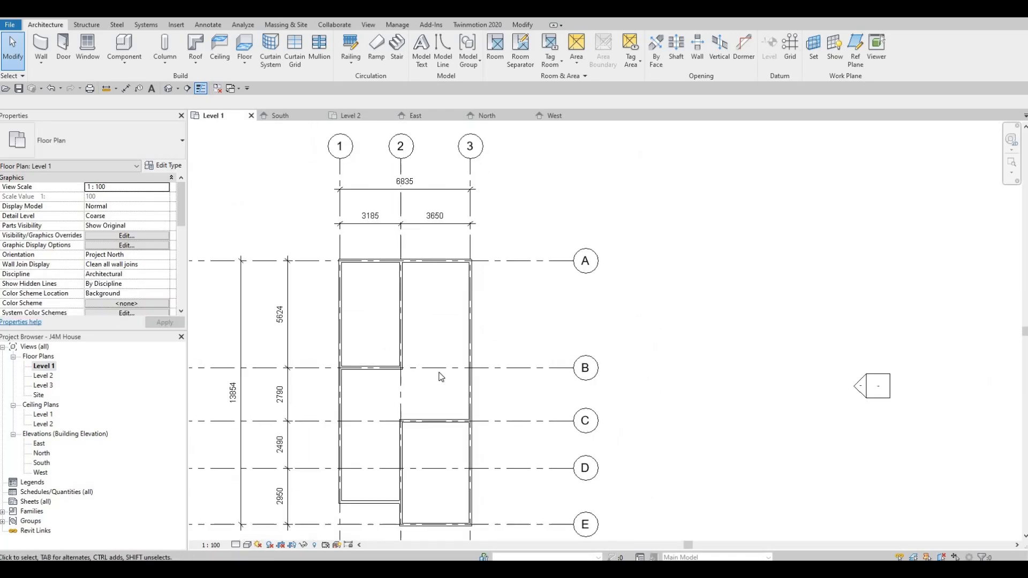
scroll(415, 365, "up", 1)
scroll(413, 362, "down", 1)
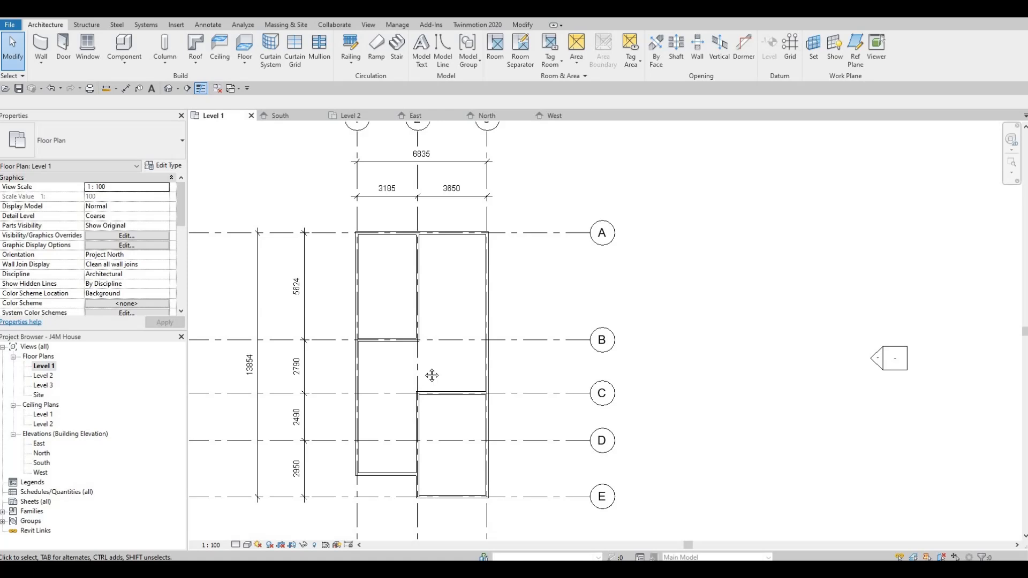
scroll(427, 375, "down", 2)
middle_click_drag(444, 375, 491, 408)
middle_click_drag(491, 465, 488, 453)
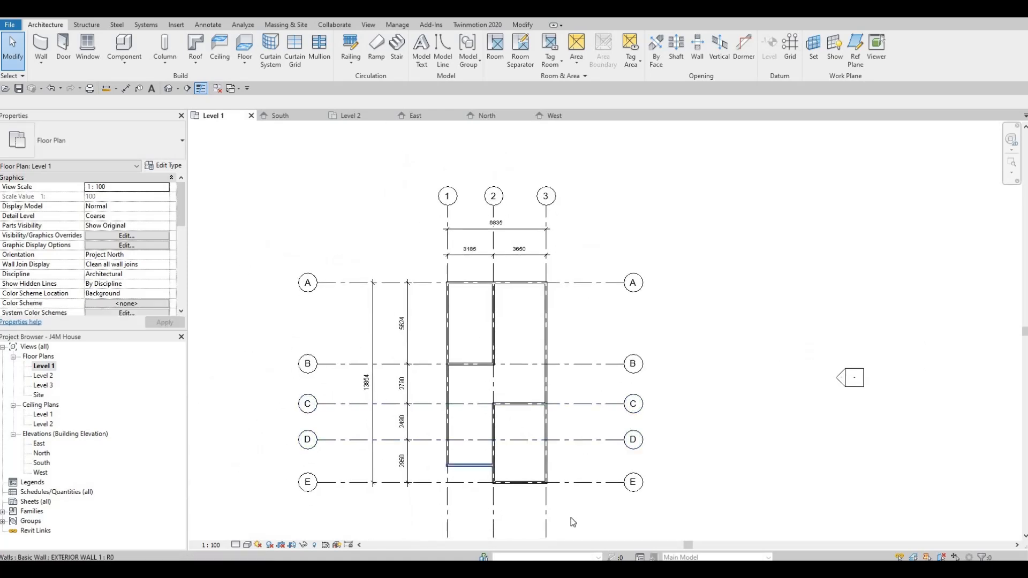